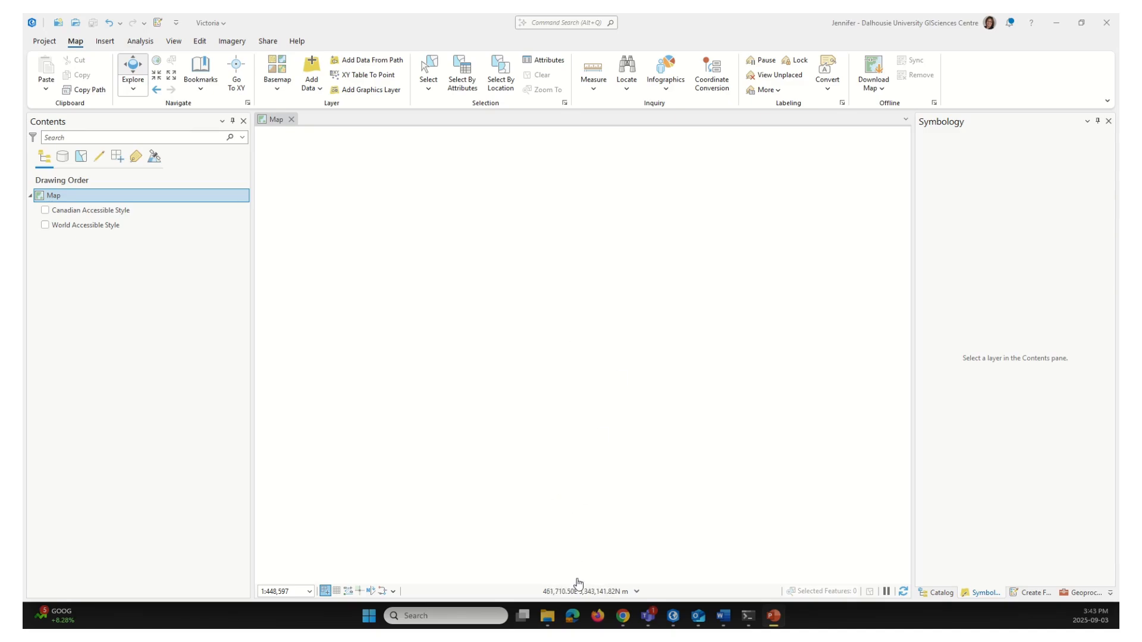
Extract the LunchlessLearn_CartographyData zip into Downloads > LunchlessLearns > Victoria
{"action": "left_click", "coordinate": [548, 622]}
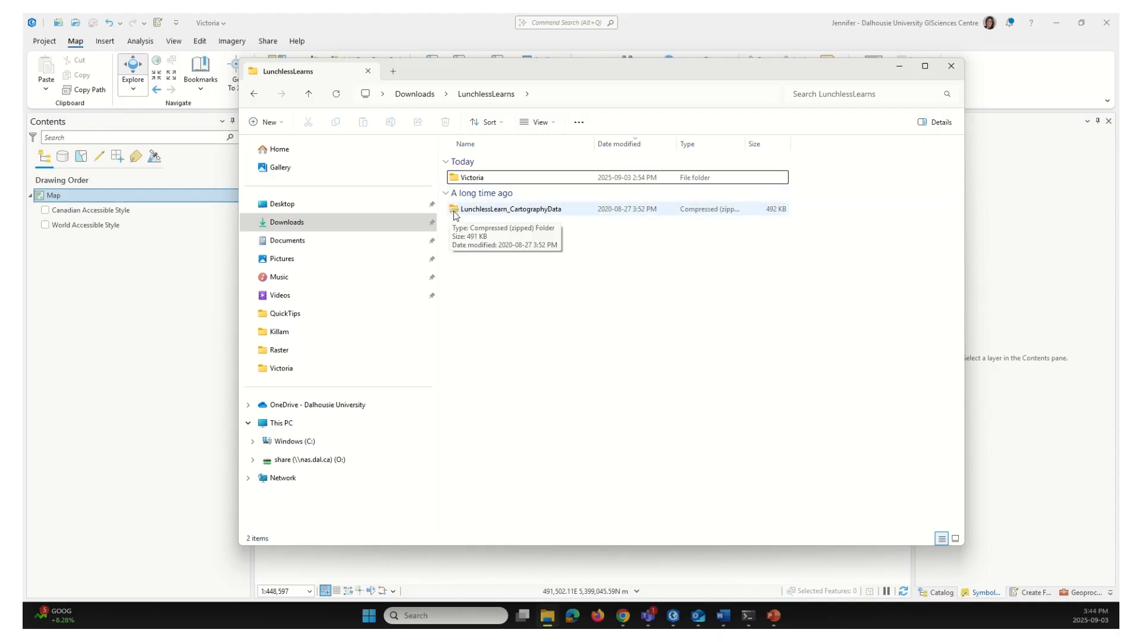
{"action": "left_click", "coordinate": [507, 215]}
{"action": "right_click", "coordinate": [508, 215]}
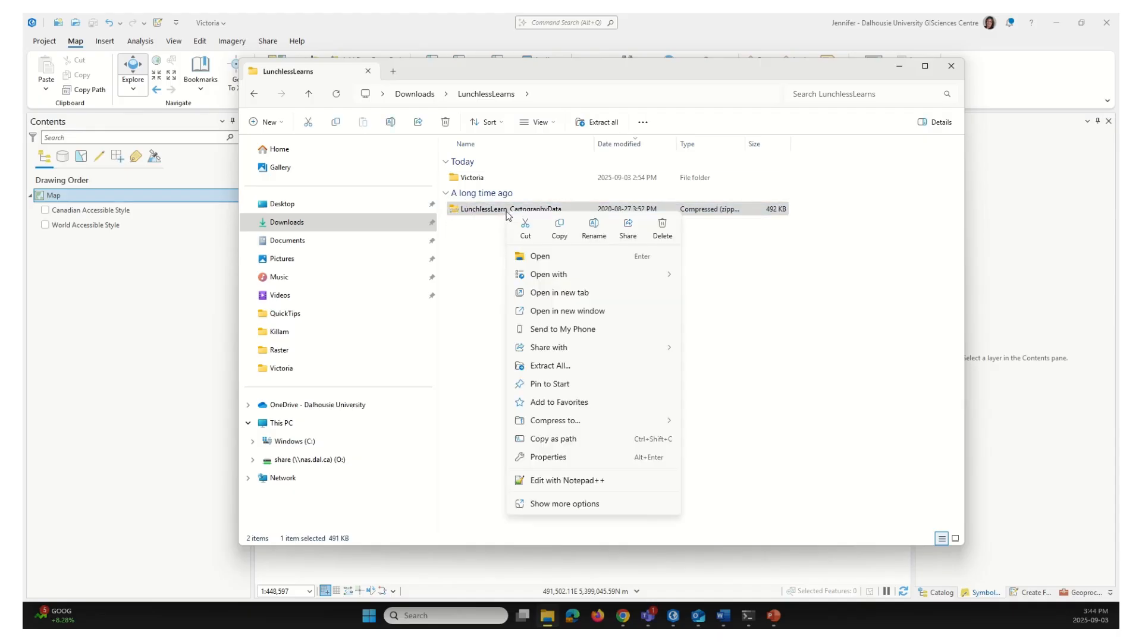
{"action": "left_click", "coordinate": [560, 367]}
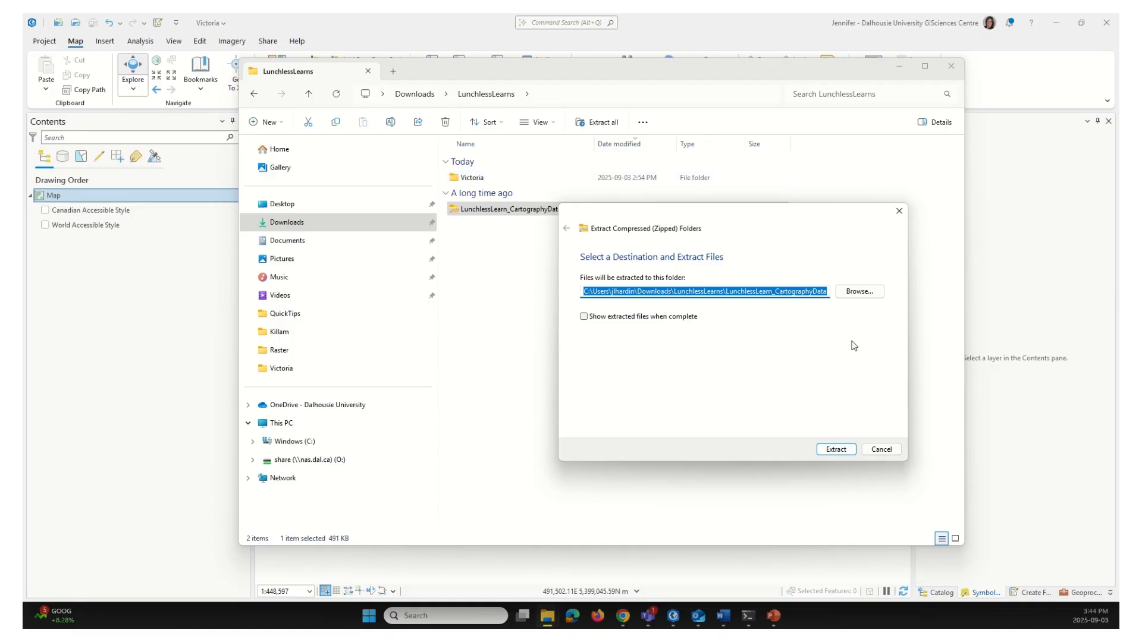
{"action": "left_click", "coordinate": [870, 297]}
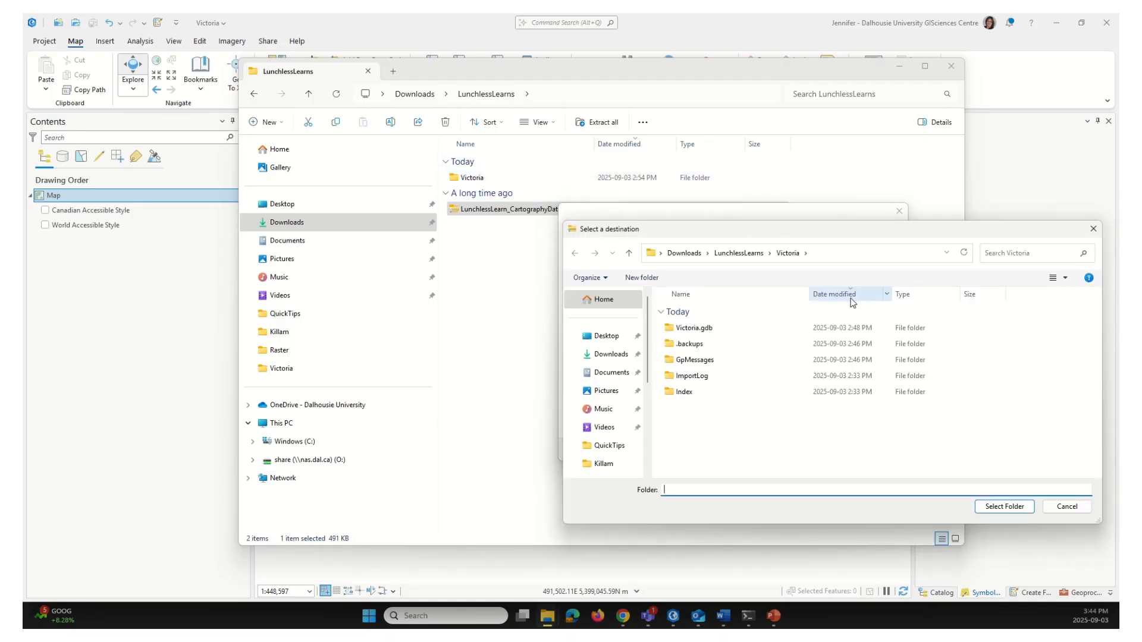
{"action": "left_click", "coordinate": [684, 254]}
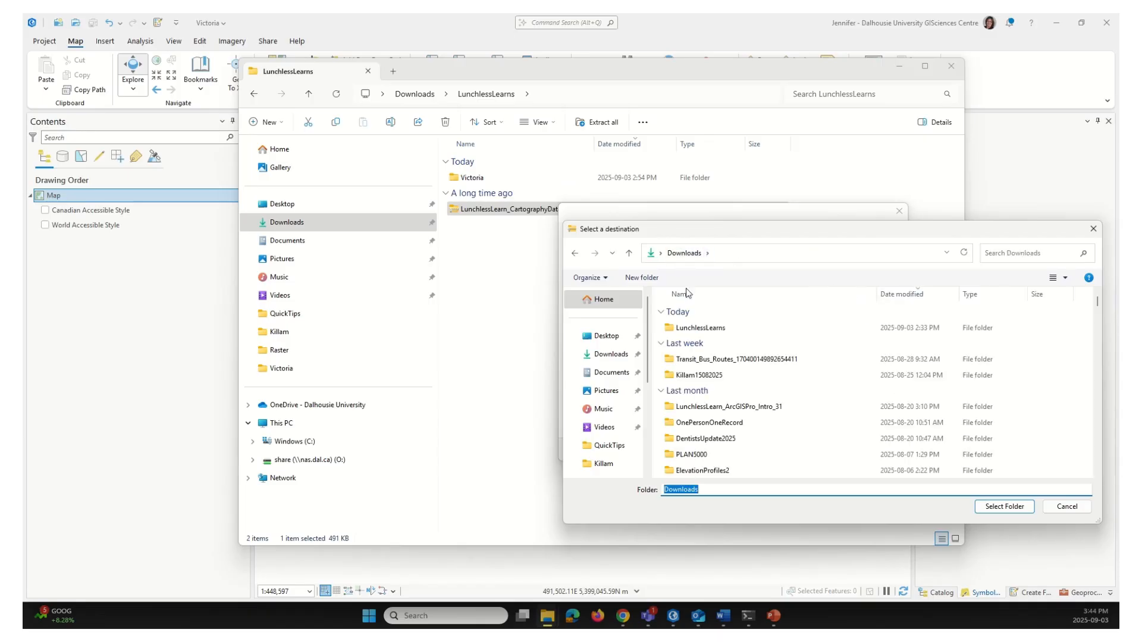
{"action": "double_click", "coordinate": [701, 329]}
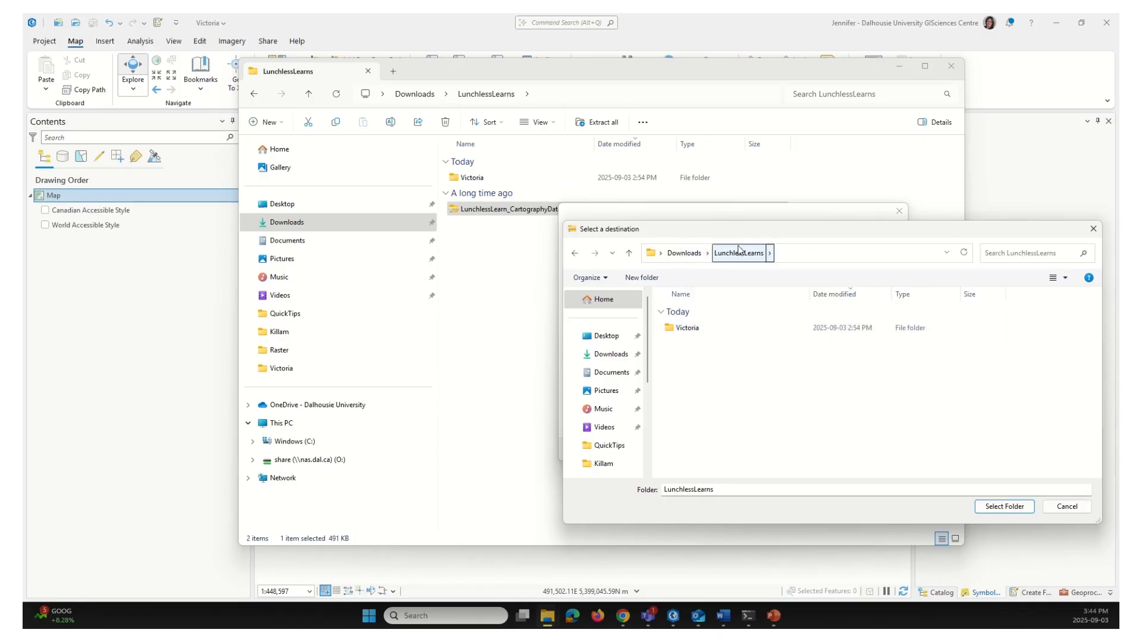
{"action": "double_click", "coordinate": [687, 328]}
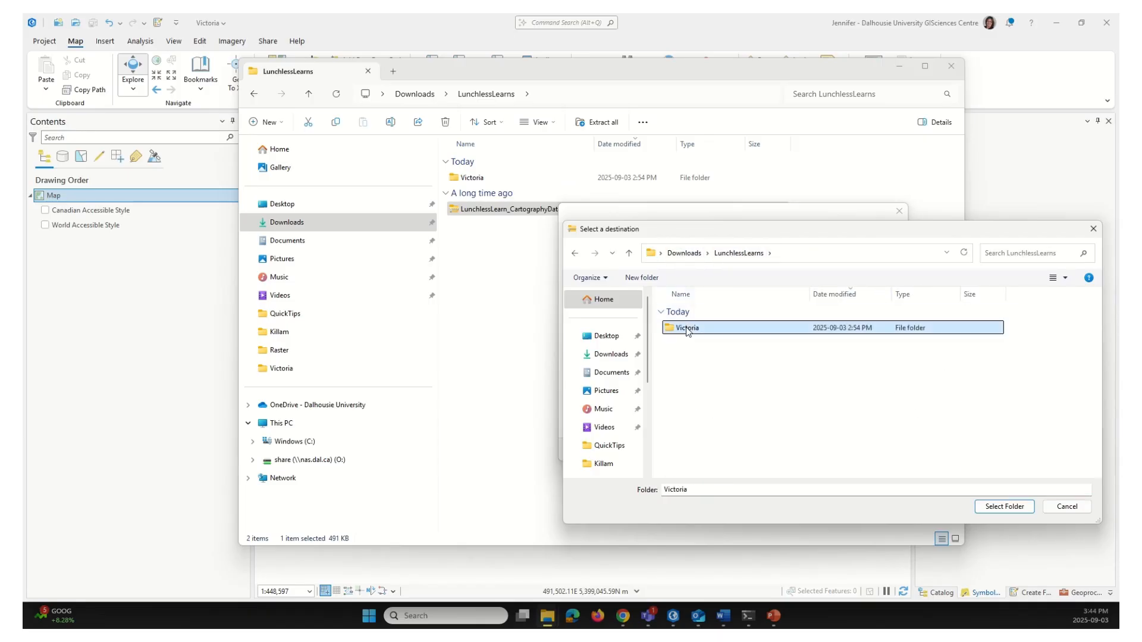
{"action": "left_click", "coordinate": [1003, 508]}
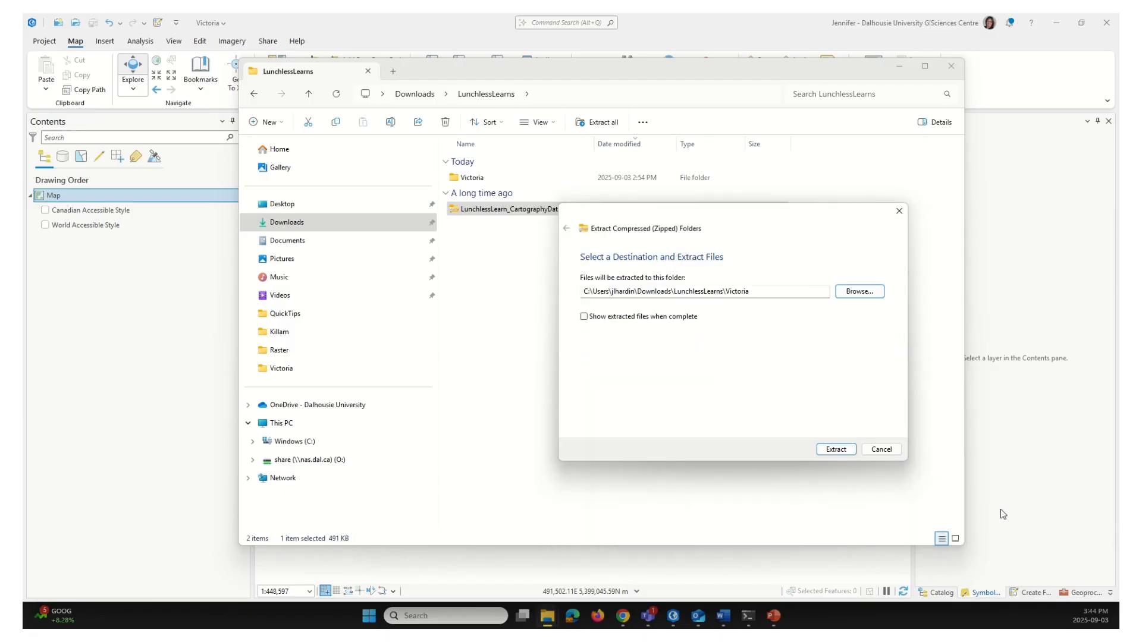
{"action": "left_click", "coordinate": [836, 450]}
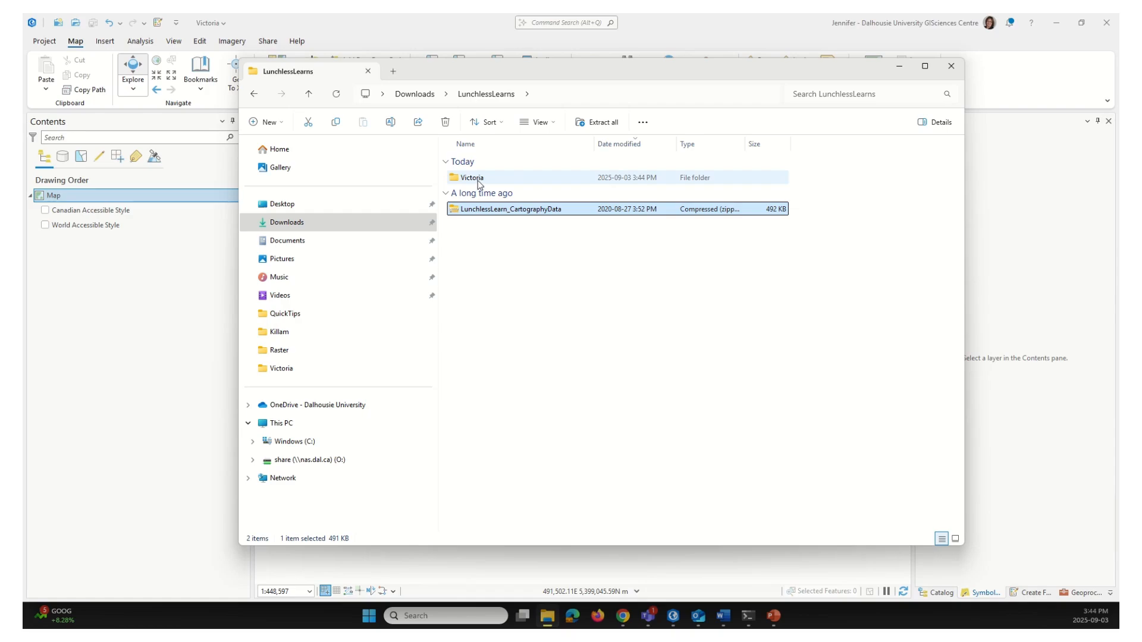
In ArcGIS Pro's Add Data, browse Project Folders to Victoria > Victoria_BC.gdb
{"action": "left_click", "coordinate": [900, 69]}
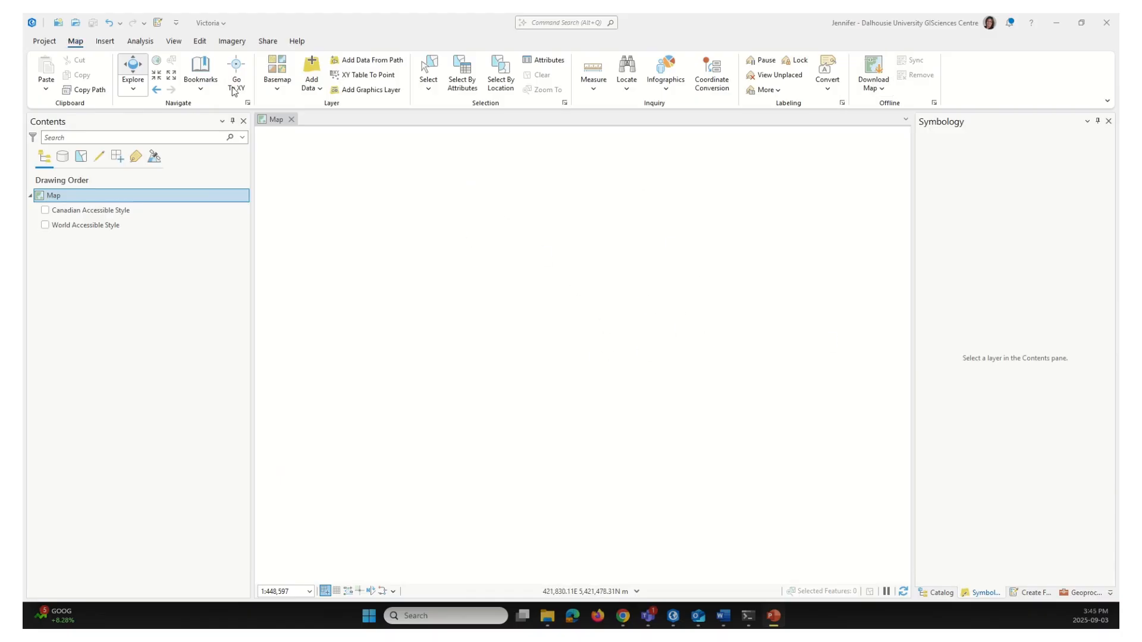
{"action": "left_click", "coordinate": [77, 44]}
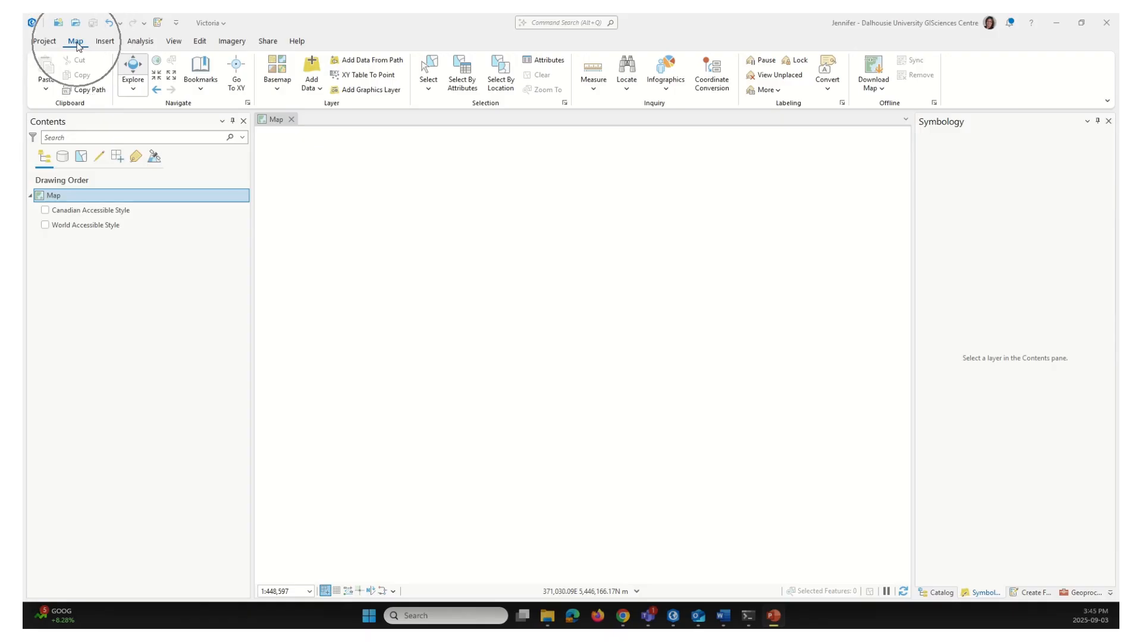
{"action": "left_click", "coordinate": [312, 69]}
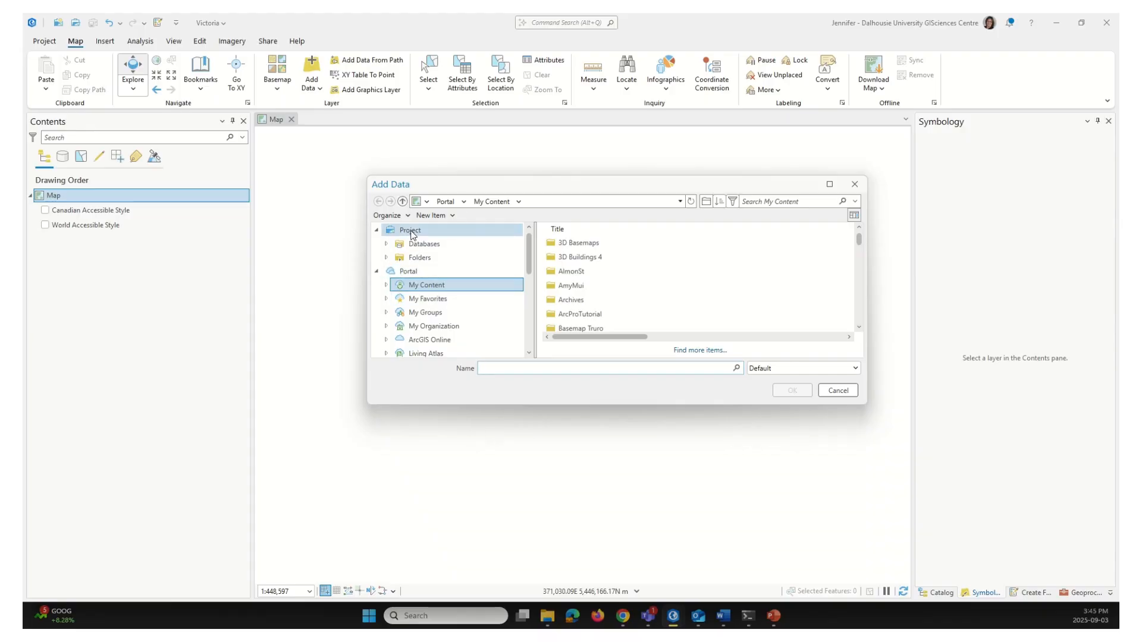
{"action": "left_click", "coordinate": [419, 259]}
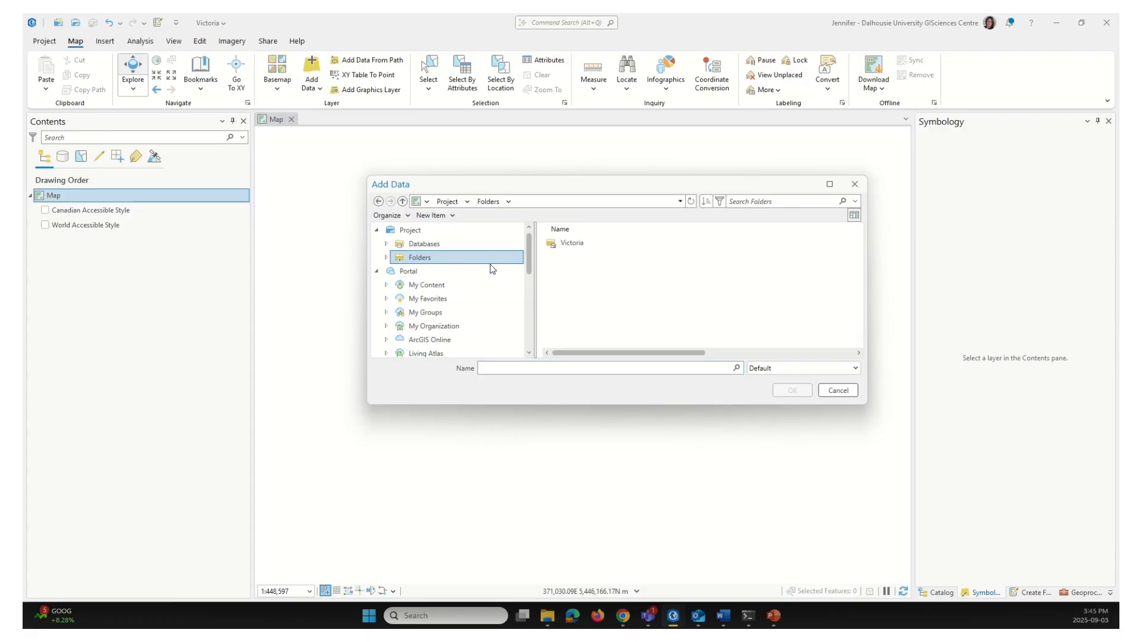
{"action": "left_click", "coordinate": [573, 245]}
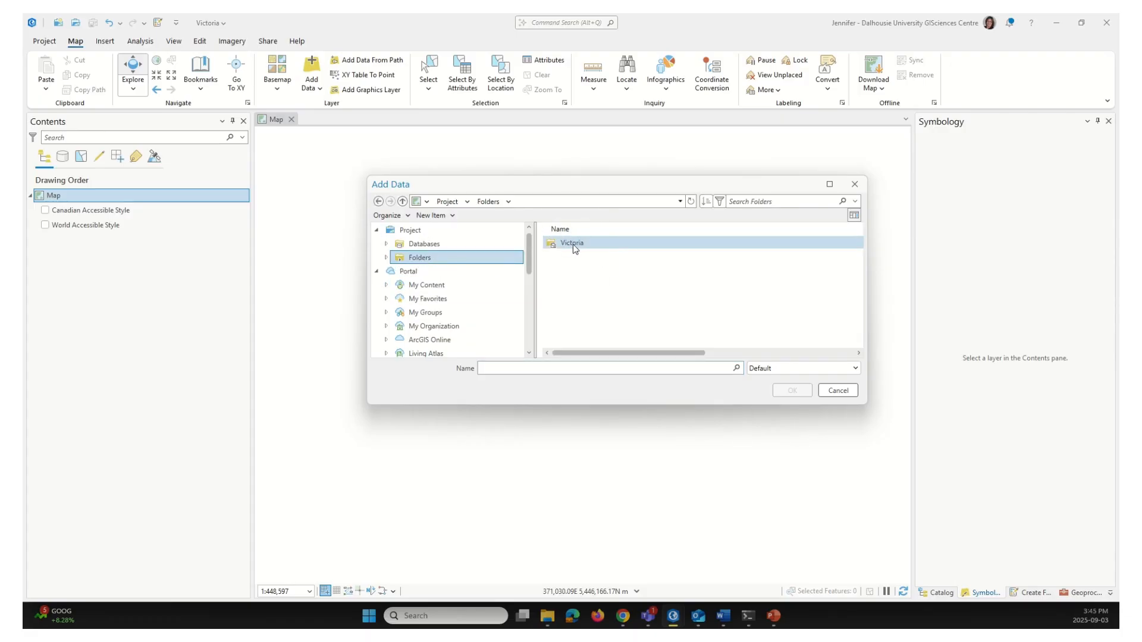
{"action": "double_click", "coordinate": [573, 245]}
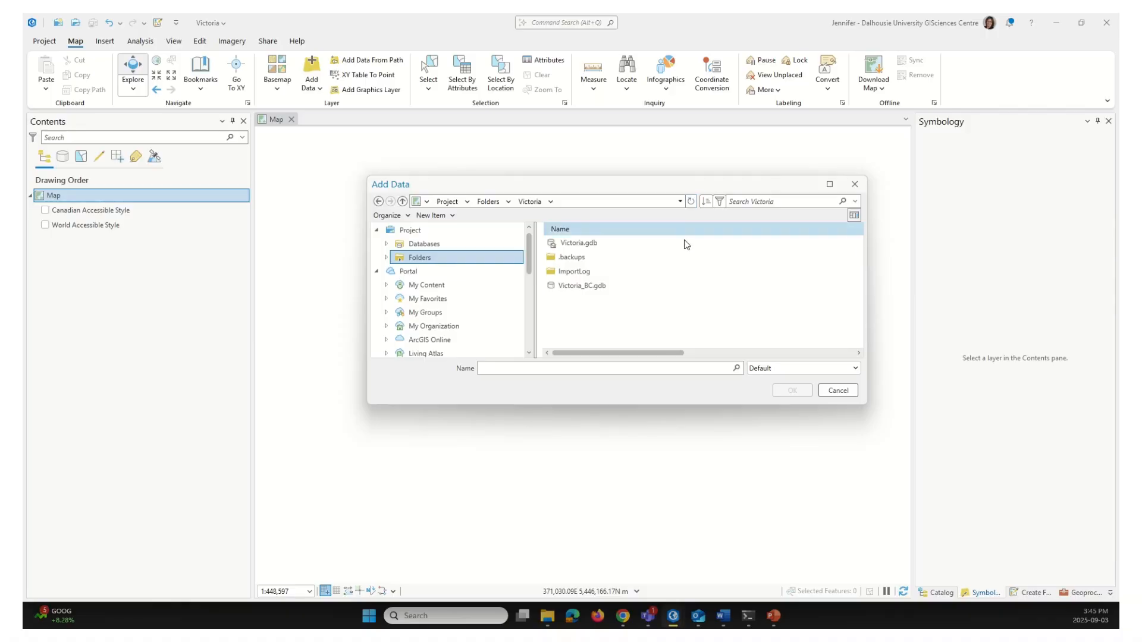
{"action": "double_click", "coordinate": [580, 287]}
Select all feature classes from bridge through wetland_areas
{"action": "scroll", "coordinate": [665, 252], "scroll_direction": "down", "scroll_amount": 5}
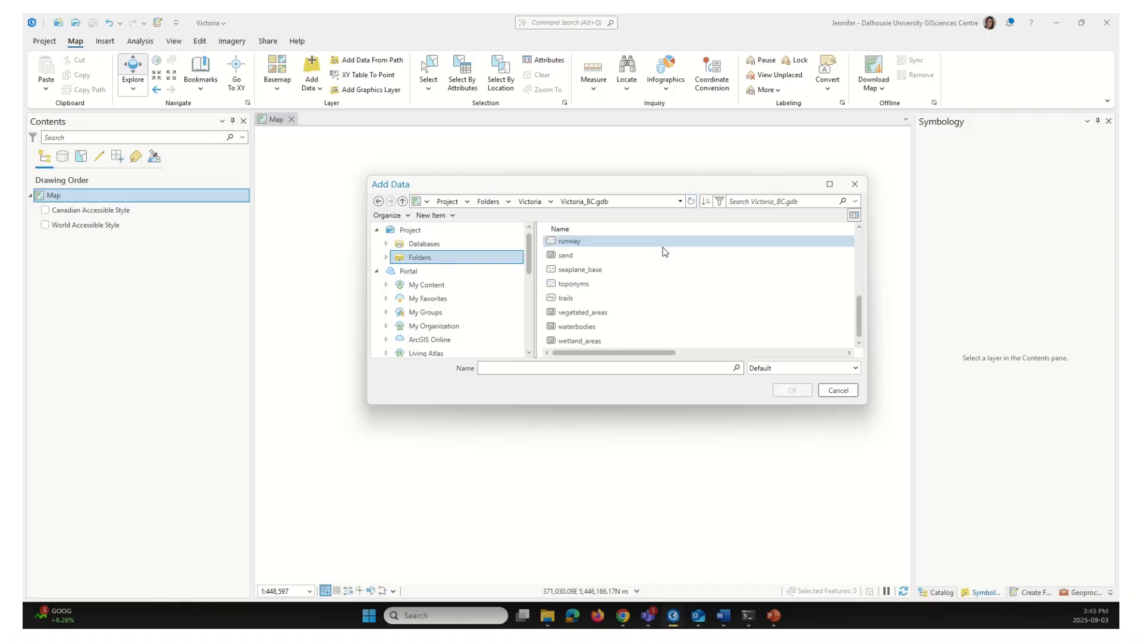
{"action": "scroll", "coordinate": [664, 251], "scroll_direction": "up", "scroll_amount": 5}
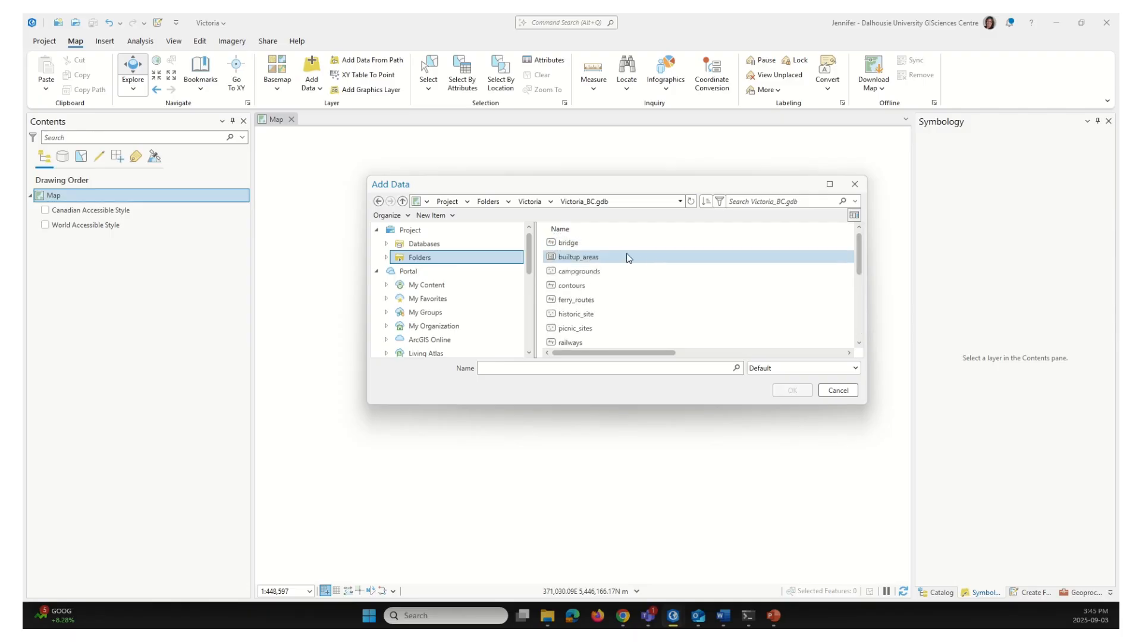
{"action": "left_click", "coordinate": [593, 246]}
{"action": "scroll", "coordinate": [684, 278], "scroll_direction": "right", "scroll_amount": 5}
{"action": "scroll", "coordinate": [684, 277], "scroll_direction": "left", "scroll_amount": 5}
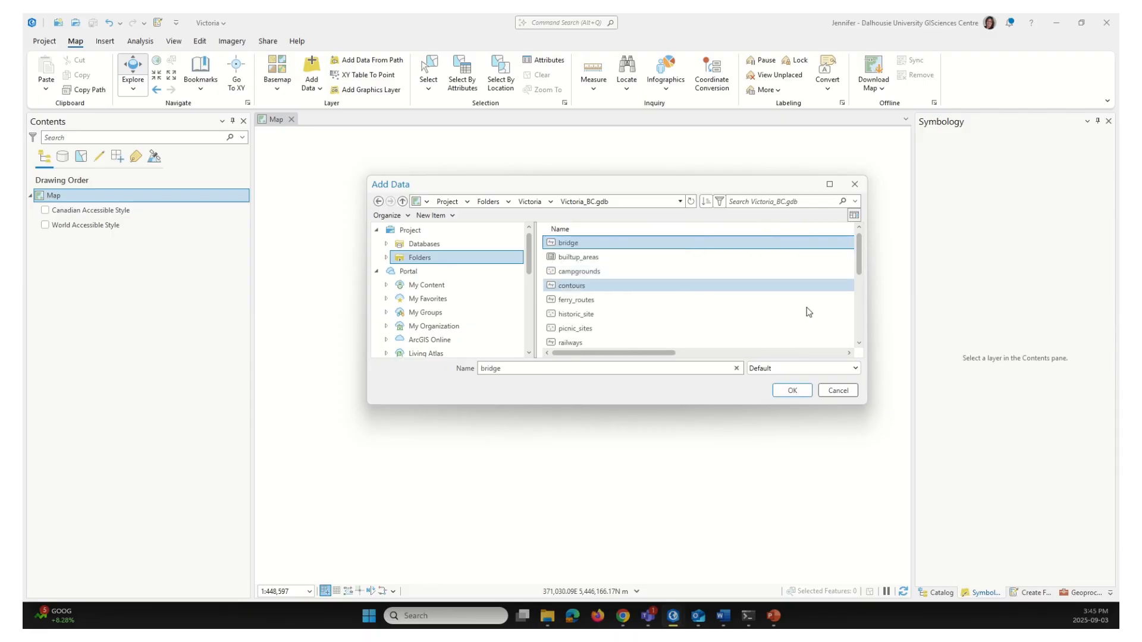
{"action": "left_click_drag", "start_coordinate": [861, 266], "coordinate": [863, 327]}
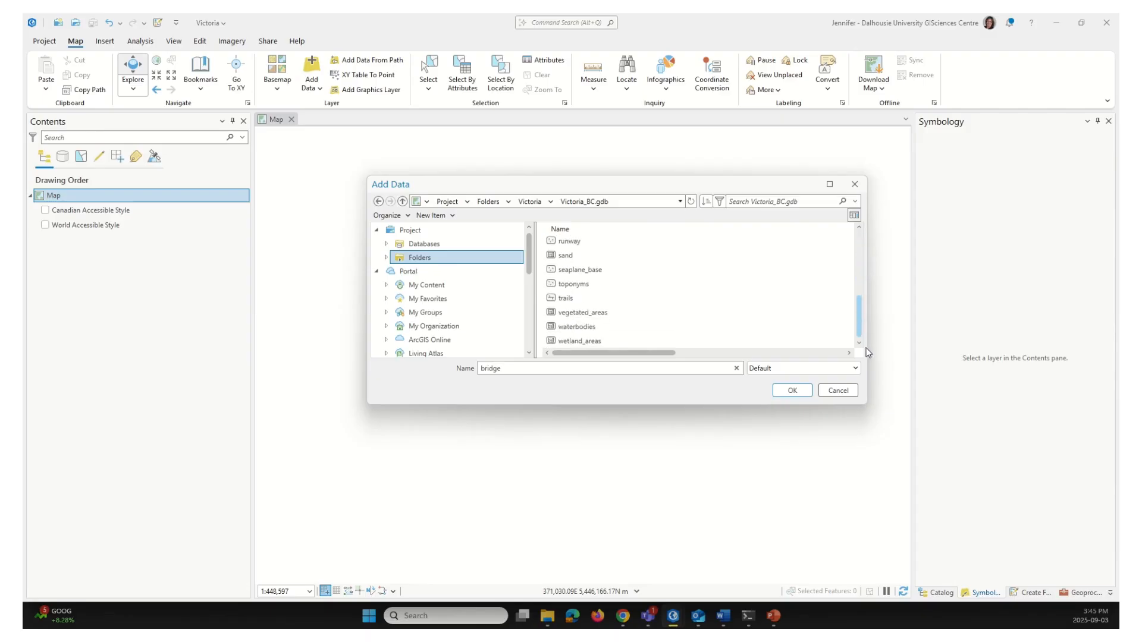
{"action": "left_click", "coordinate": [591, 340], "text": "shift"}
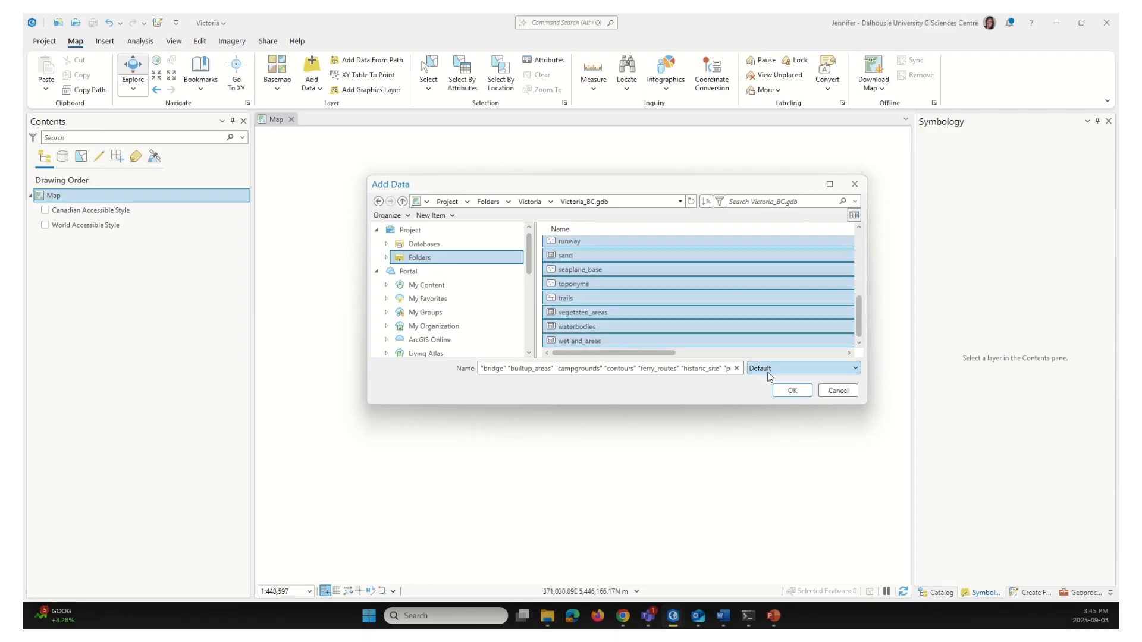
Add the selected Victoria_BC feature classes as map layers and save the project
{"action": "left_click", "coordinate": [796, 391]}
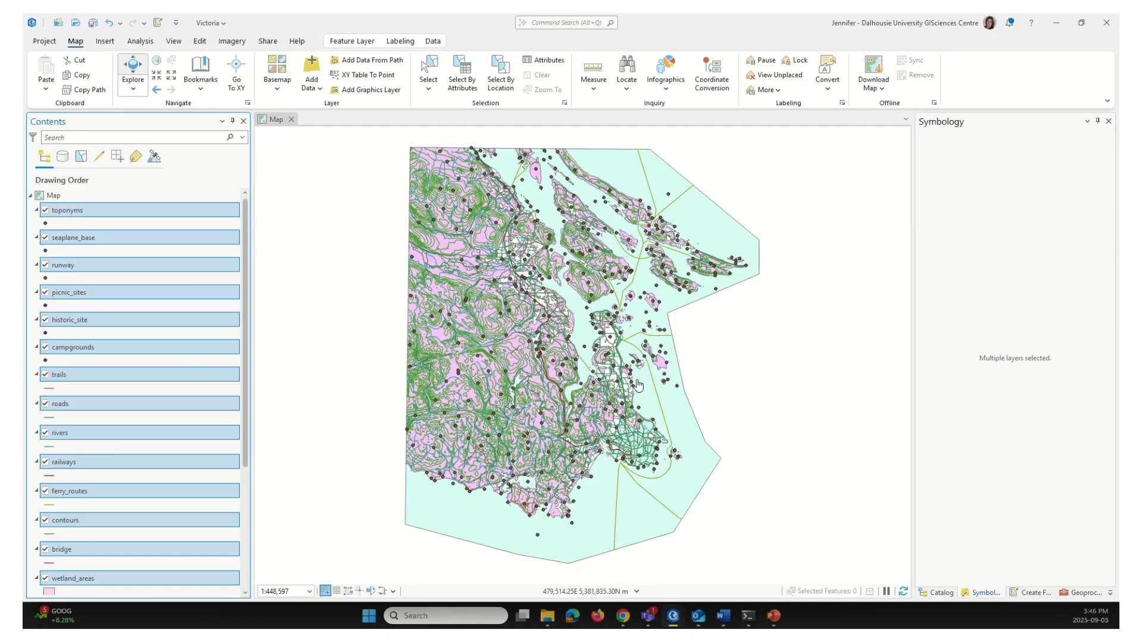
{"action": "left_click", "coordinate": [92, 26]}
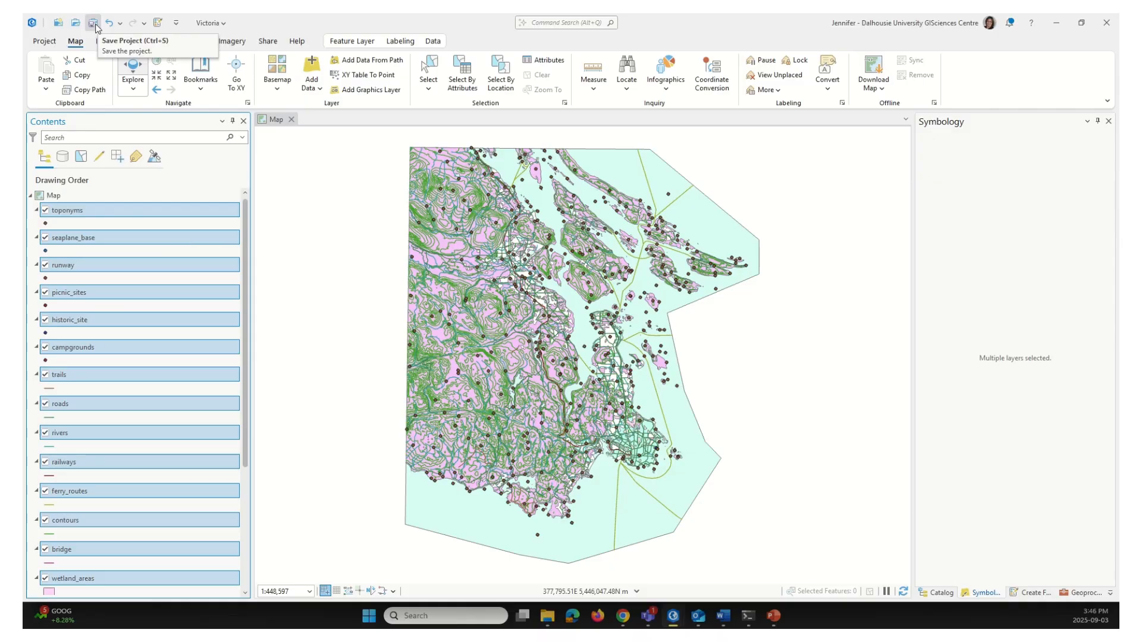
{"action": "left_click", "coordinate": [94, 25]}
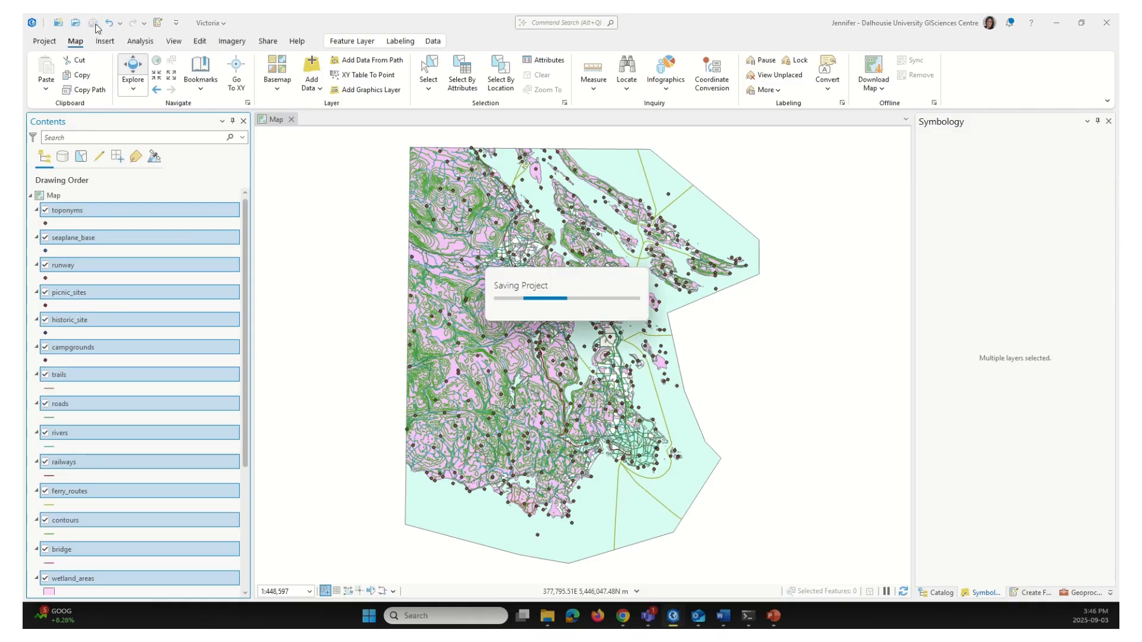
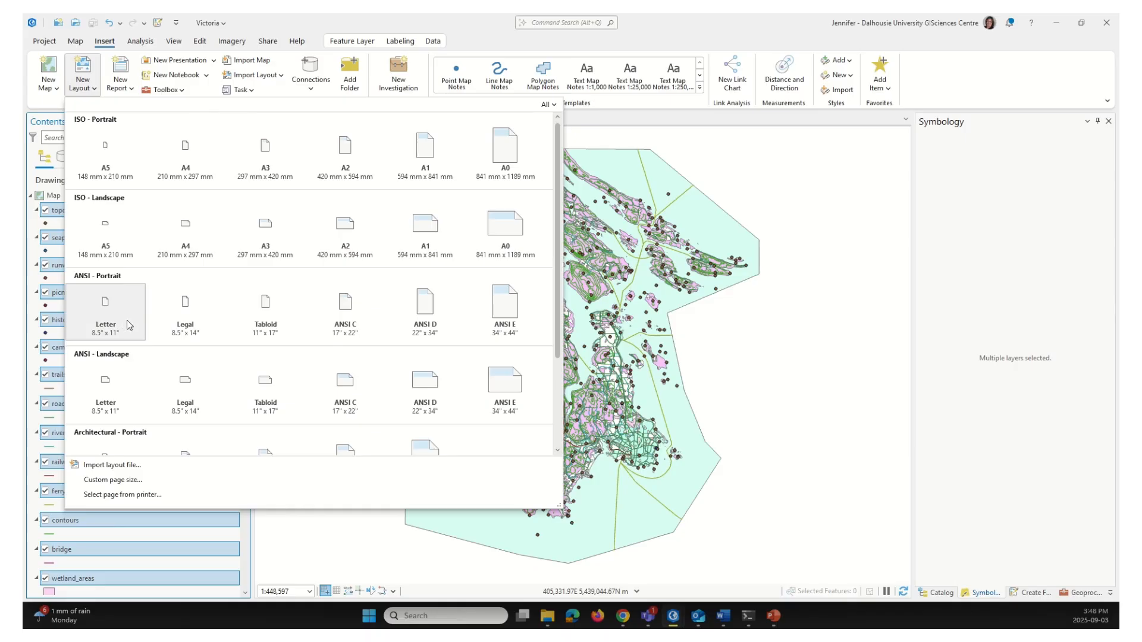
Create a new ANSI - Portrait Letter 8.5" x 11" layout page
{"action": "left_click", "coordinate": [108, 305]}
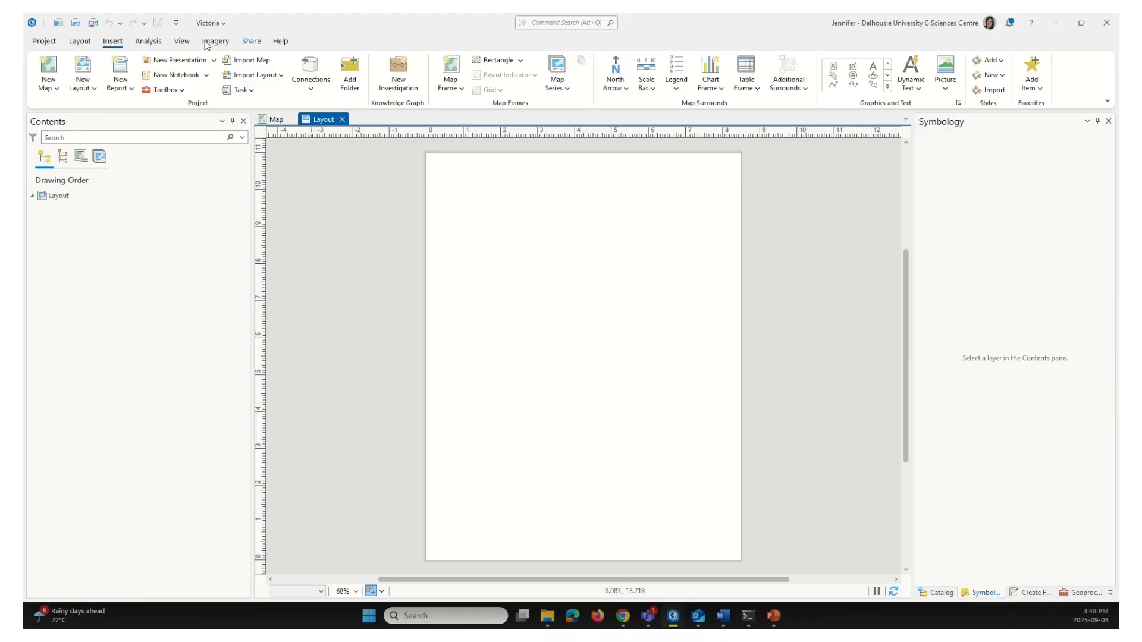
Insert a Victoria map frame drawn across the upper part of the layout page
{"action": "left_click", "coordinate": [111, 42]}
{"action": "left_click", "coordinate": [462, 89]}
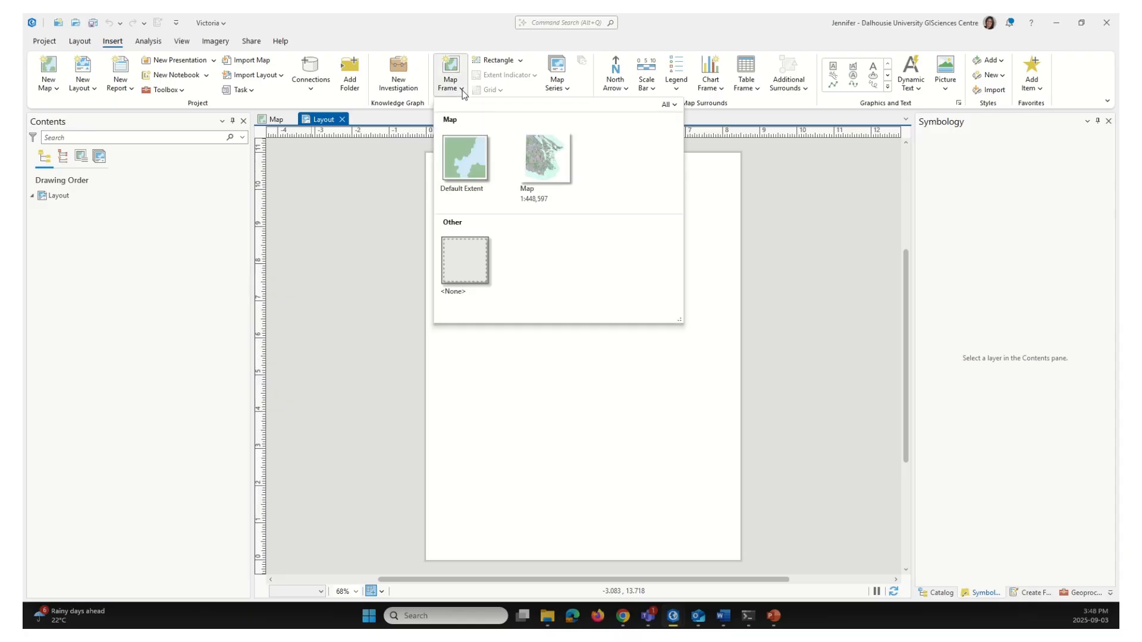
{"action": "left_click", "coordinate": [546, 164]}
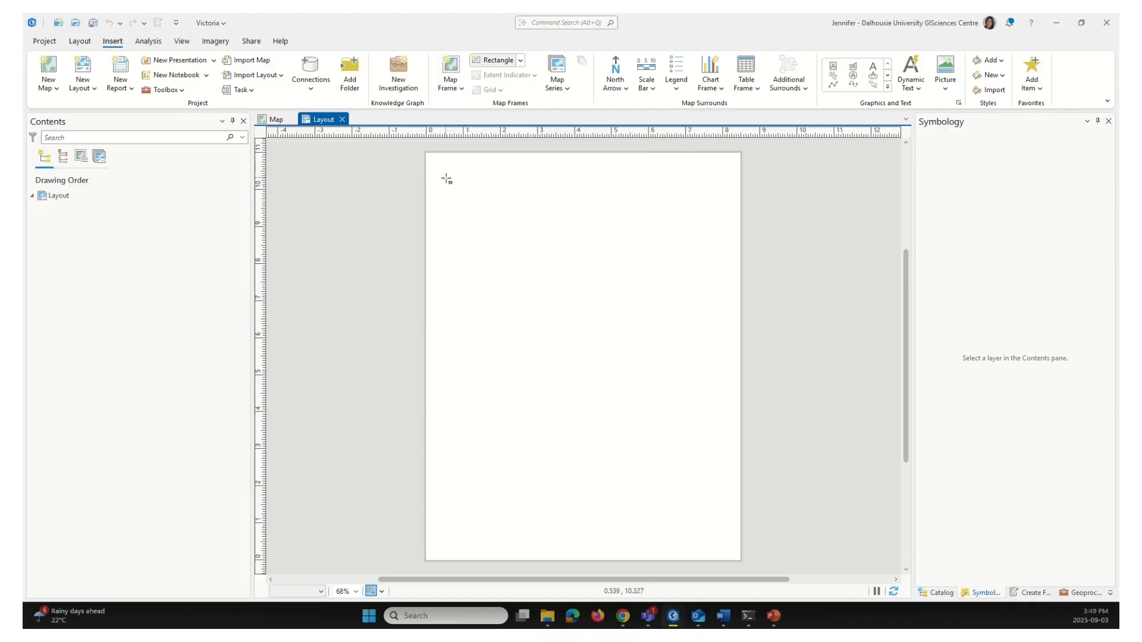
{"action": "left_click_drag", "start_coordinate": [445, 178], "coordinate": [723, 403]}
{"action": "left_click_drag", "start_coordinate": [724, 404], "coordinate": [724, 404]}
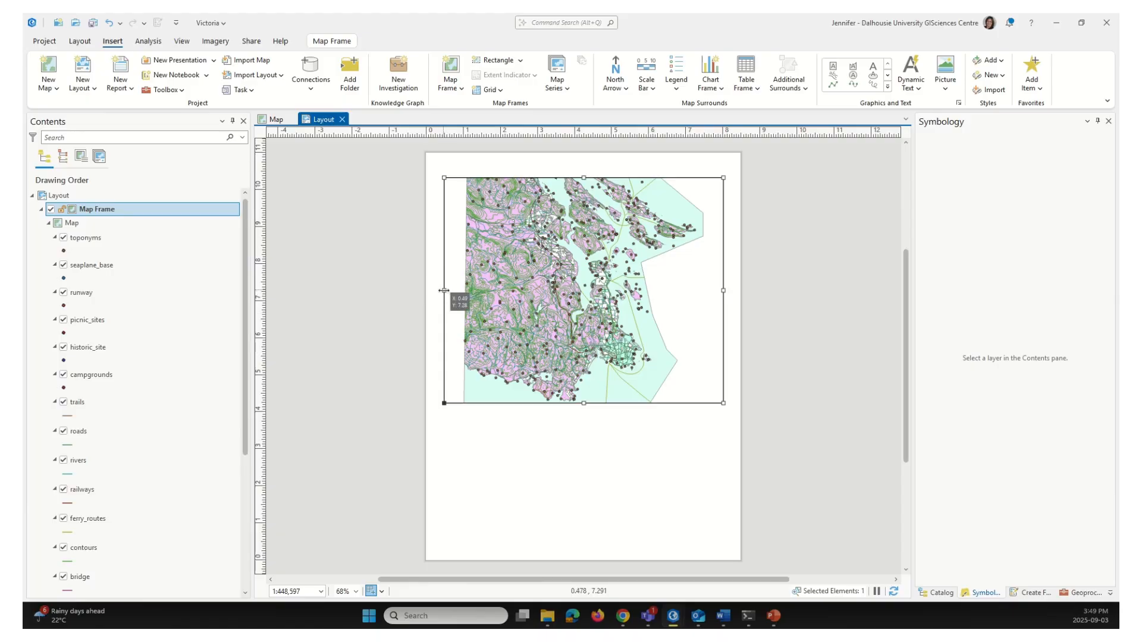
{"action": "left_click_drag", "start_coordinate": [444, 291], "coordinate": [445, 291]}
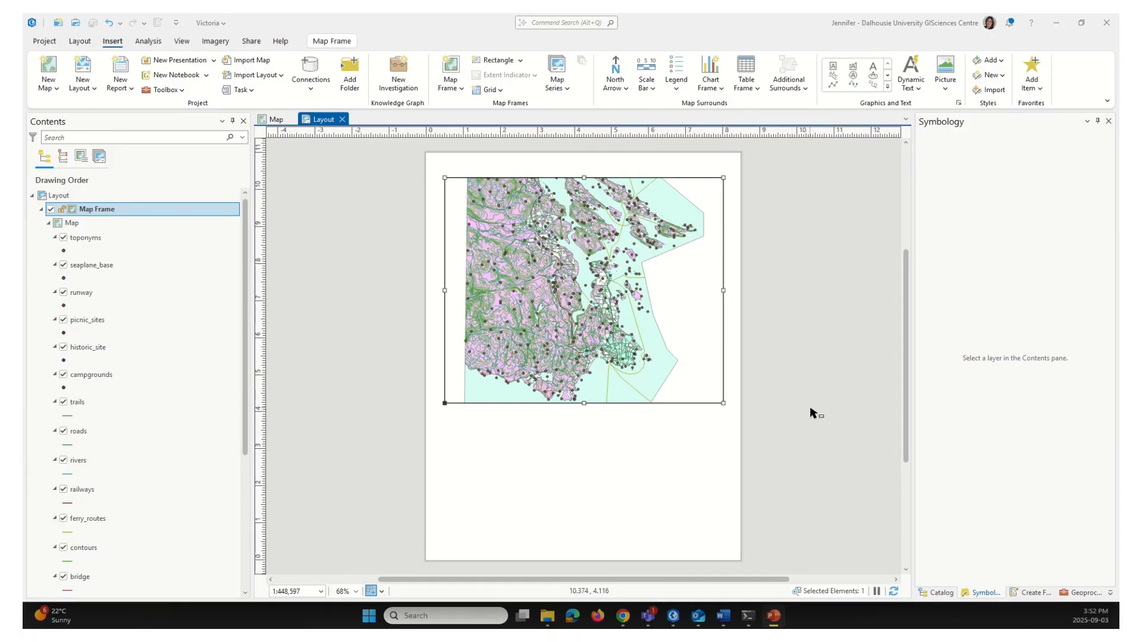
Switch the page orientation to landscape, then back to portrait
{"action": "left_click", "coordinate": [82, 46]}
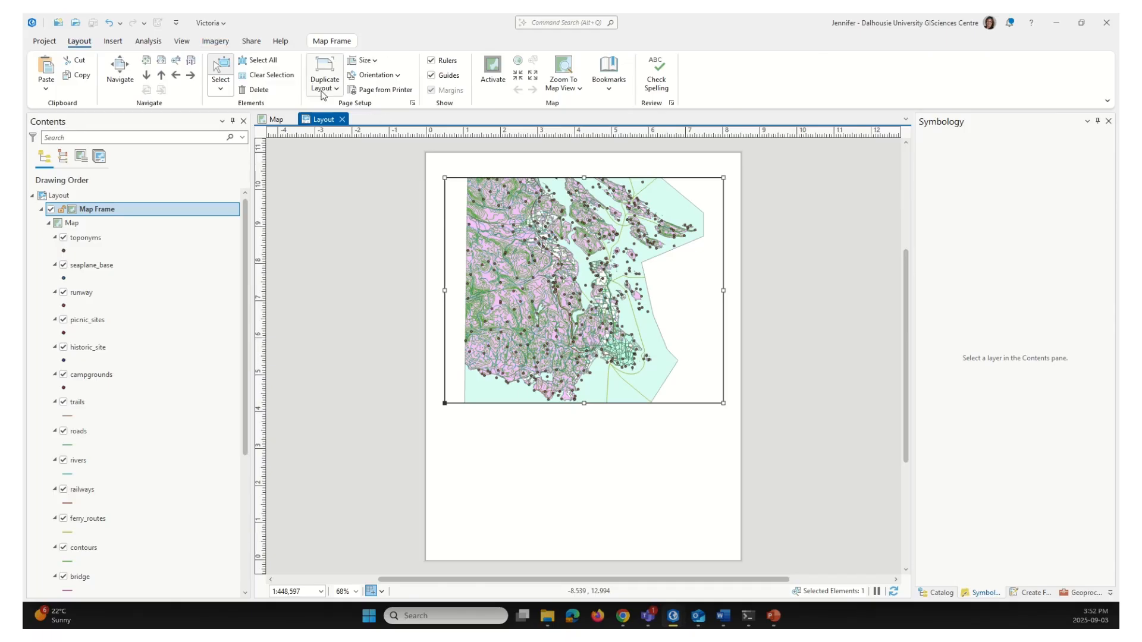
{"action": "left_click", "coordinate": [398, 73]}
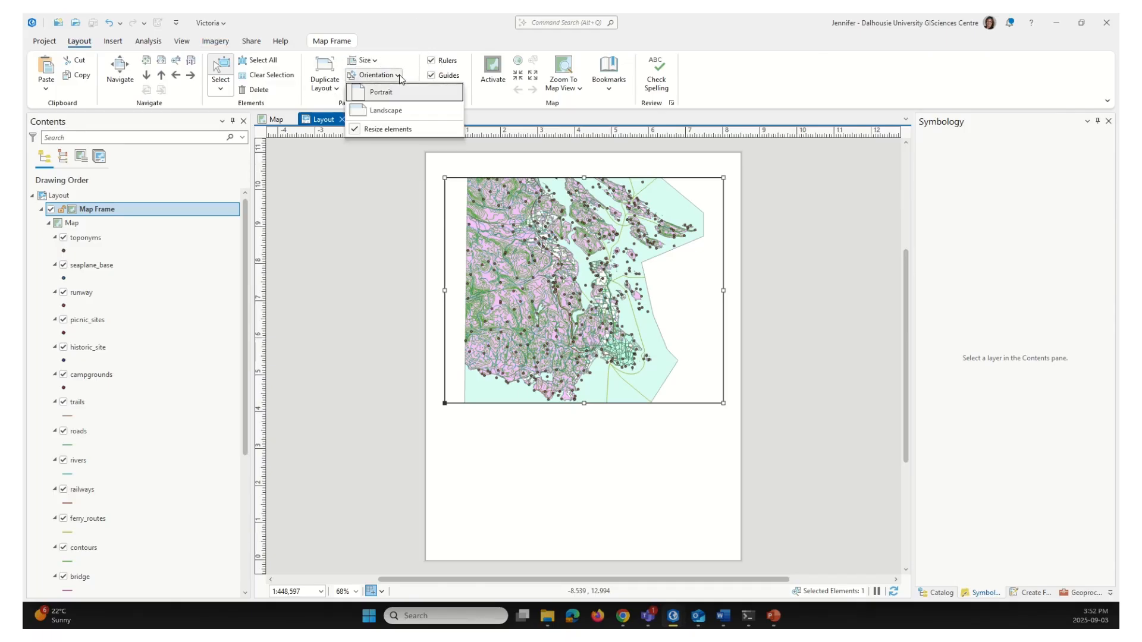
{"action": "left_click", "coordinate": [390, 110]}
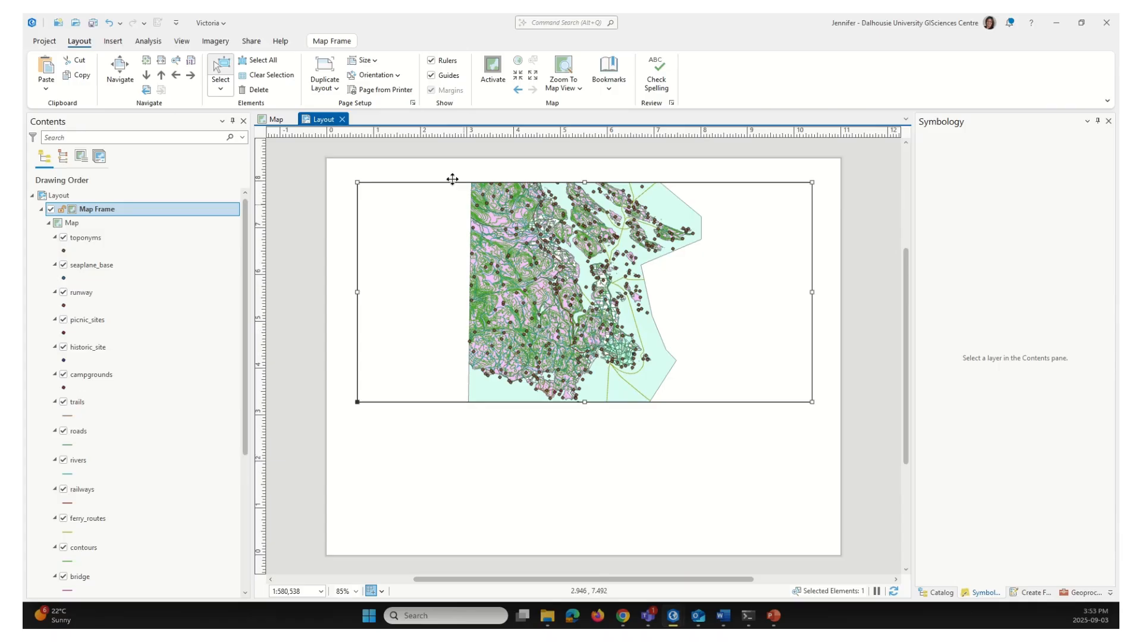
{"action": "left_click", "coordinate": [384, 75]}
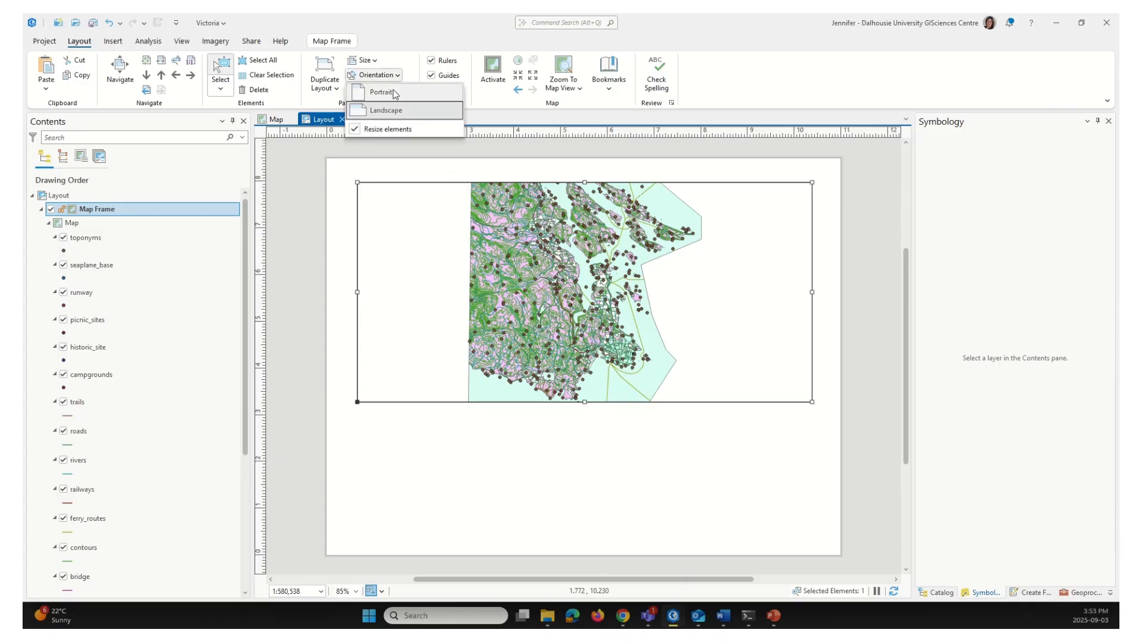
{"action": "left_click", "coordinate": [393, 93]}
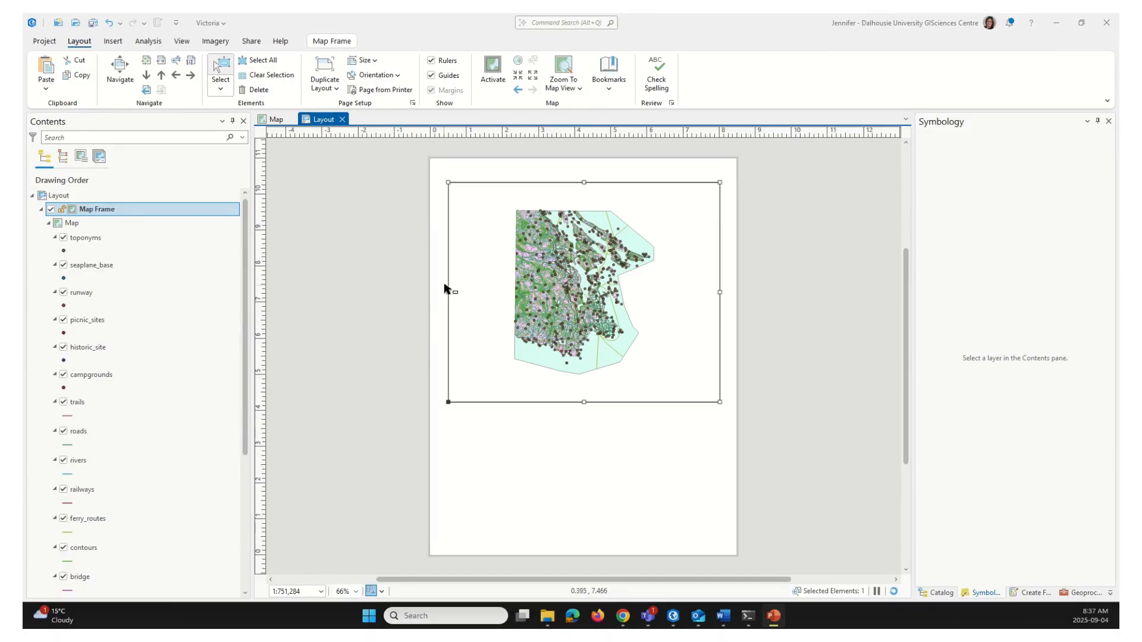
Stretch the map frame's left and right edges out to the page edges
{"action": "left_click_drag", "start_coordinate": [448, 292], "coordinate": [430, 292]}
{"action": "left_click_drag", "start_coordinate": [719, 292], "coordinate": [744, 292]}
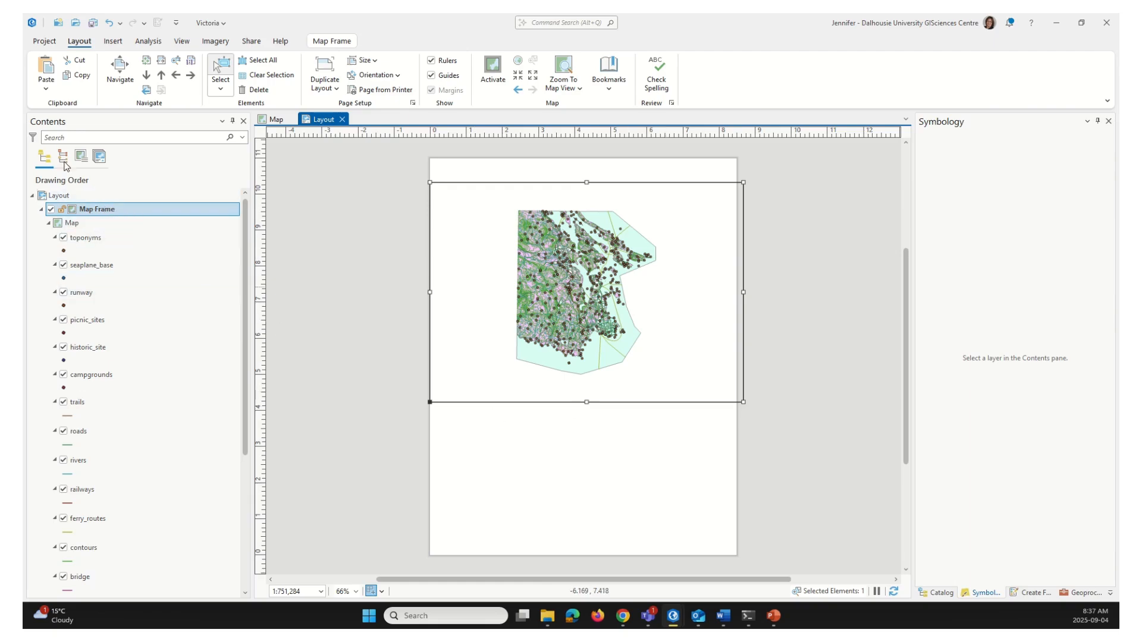
{"action": "key", "text": "ctrl"}
{"action": "key", "text": "ctrl"}
Activate the map frame from its Contents menu
{"action": "right_click", "coordinate": [126, 212]}
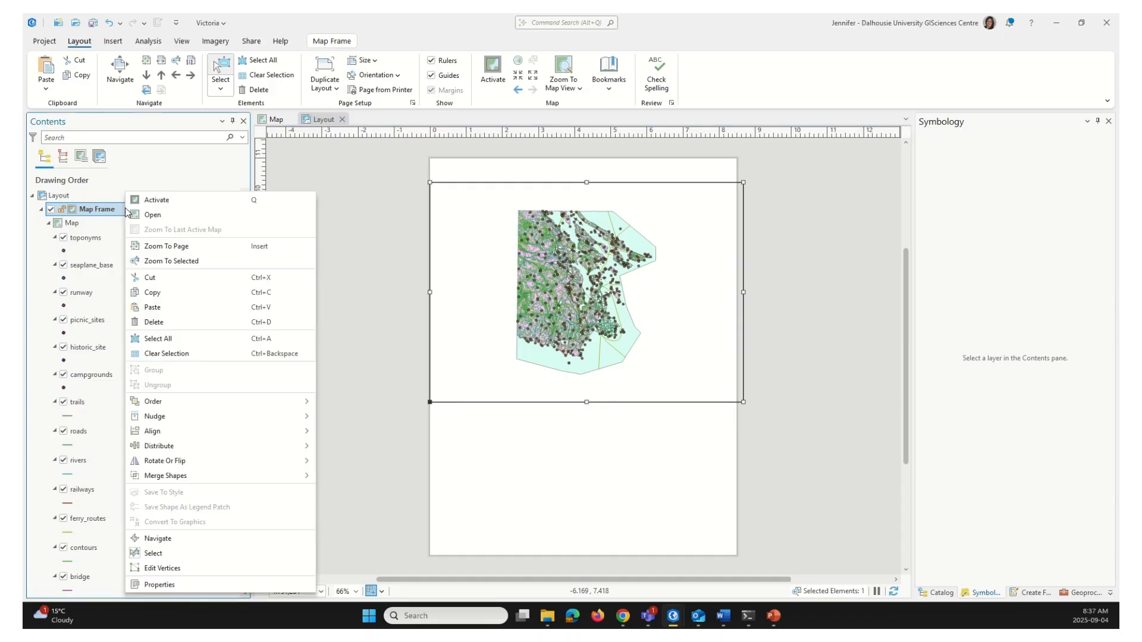
{"action": "key", "text": "ctrl"}
{"action": "key", "text": "ctrl"}
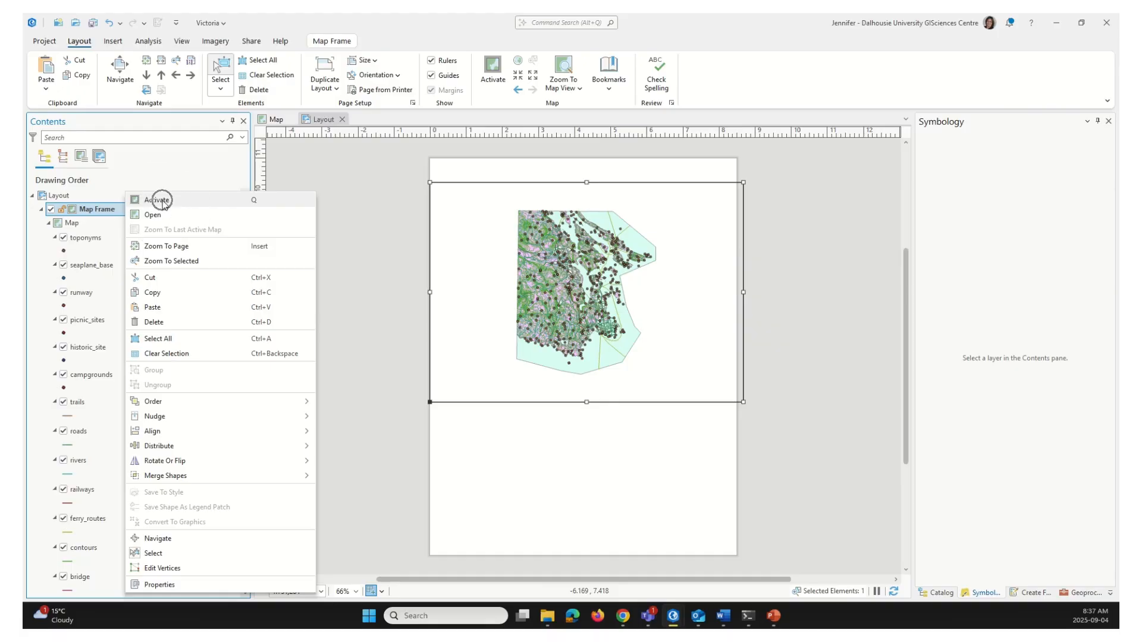
{"action": "left_click", "coordinate": [156, 200]}
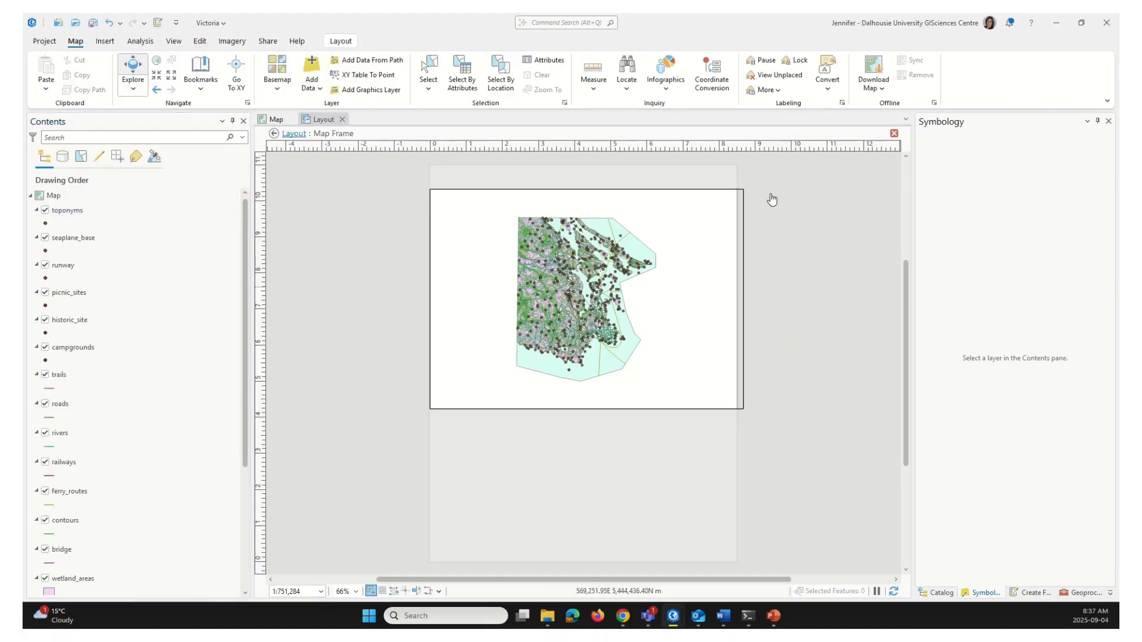
{"action": "left_click", "coordinate": [610, 180]}
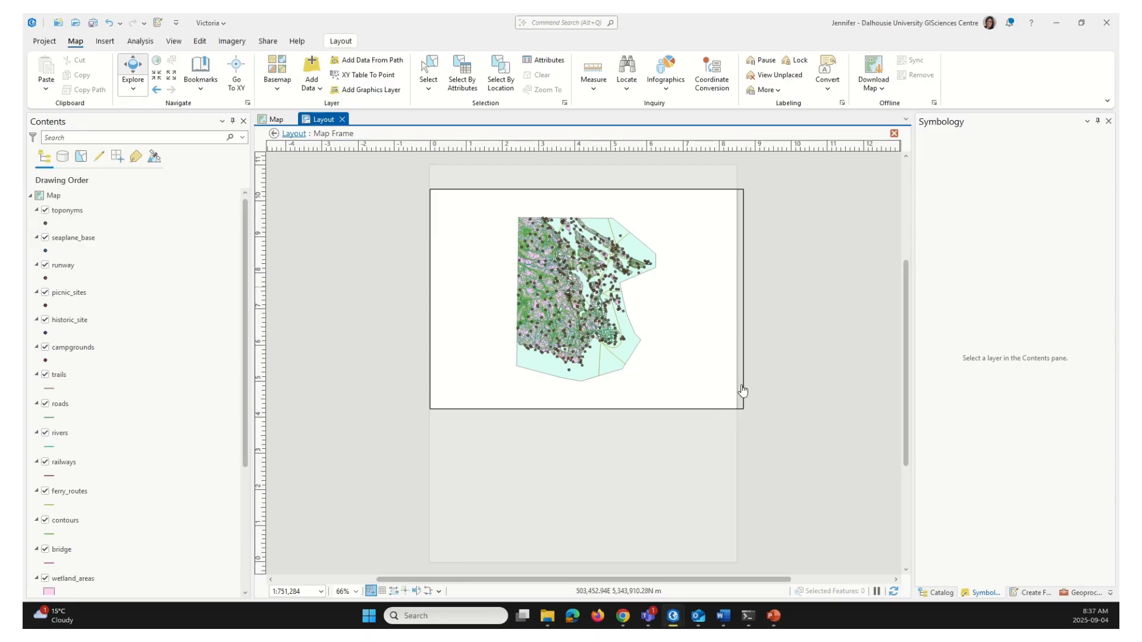
With Explore, zoom and pan to a closer view of the Victoria coastline at about 1:307,726
{"action": "left_click", "coordinate": [77, 43]}
{"action": "left_click", "coordinate": [134, 66]}
{"action": "scroll", "coordinate": [602, 324], "scroll_direction": "up", "scroll_amount": 3}
{"action": "left_click_drag", "start_coordinate": [640, 310], "coordinate": [553, 271]}
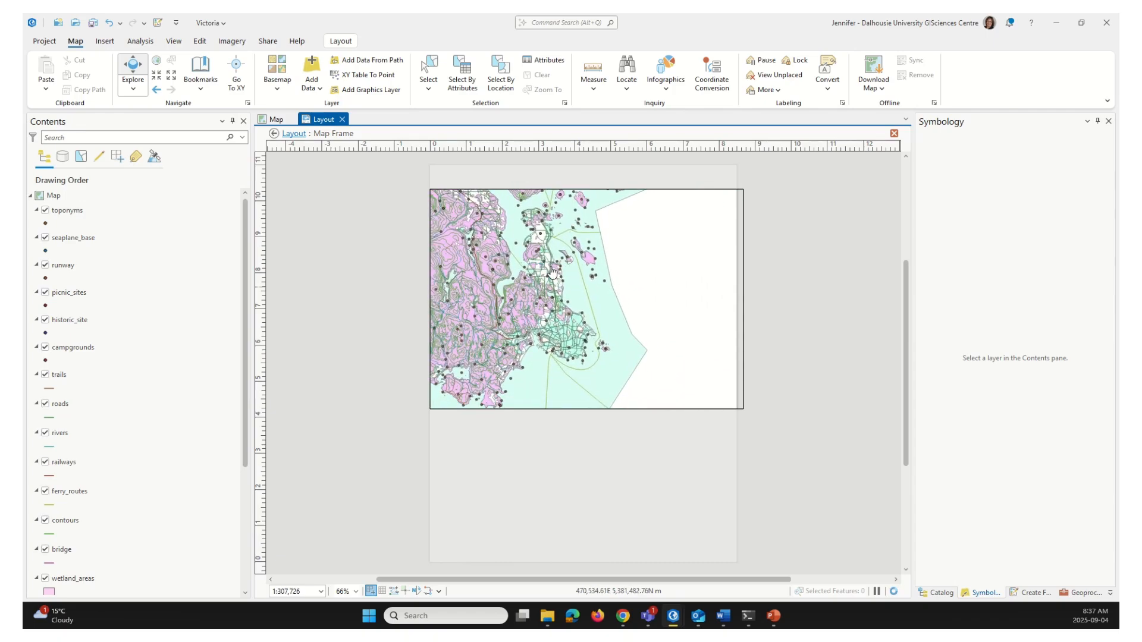
{"action": "scroll", "coordinate": [553, 271], "scroll_direction": "up", "scroll_amount": 2}
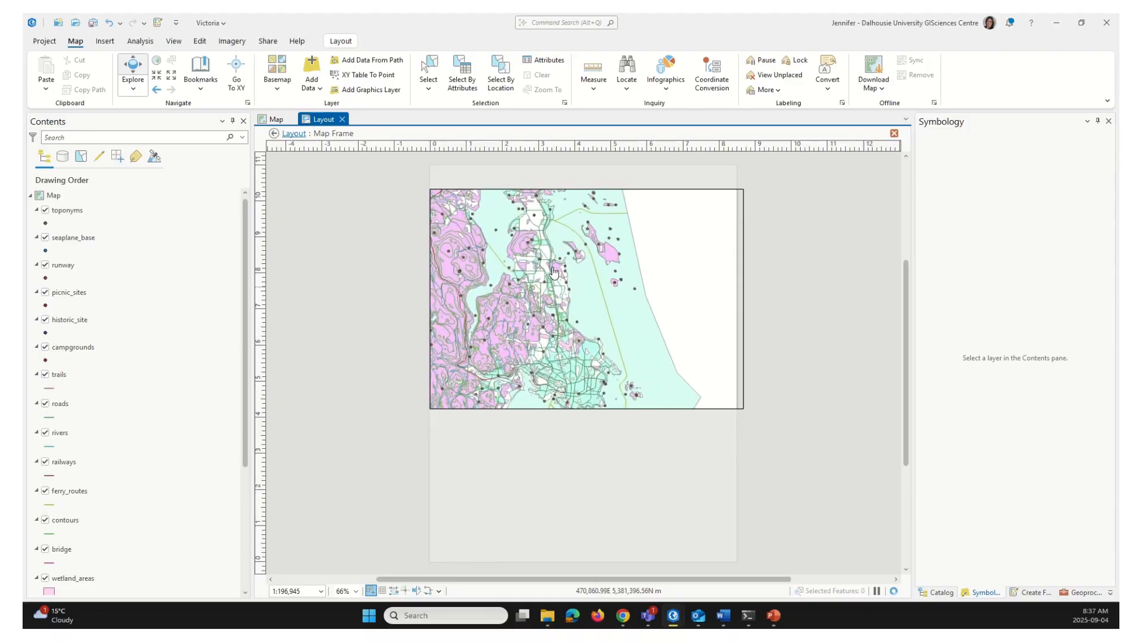
{"action": "scroll", "coordinate": [553, 271], "scroll_direction": "down", "scroll_amount": 2}
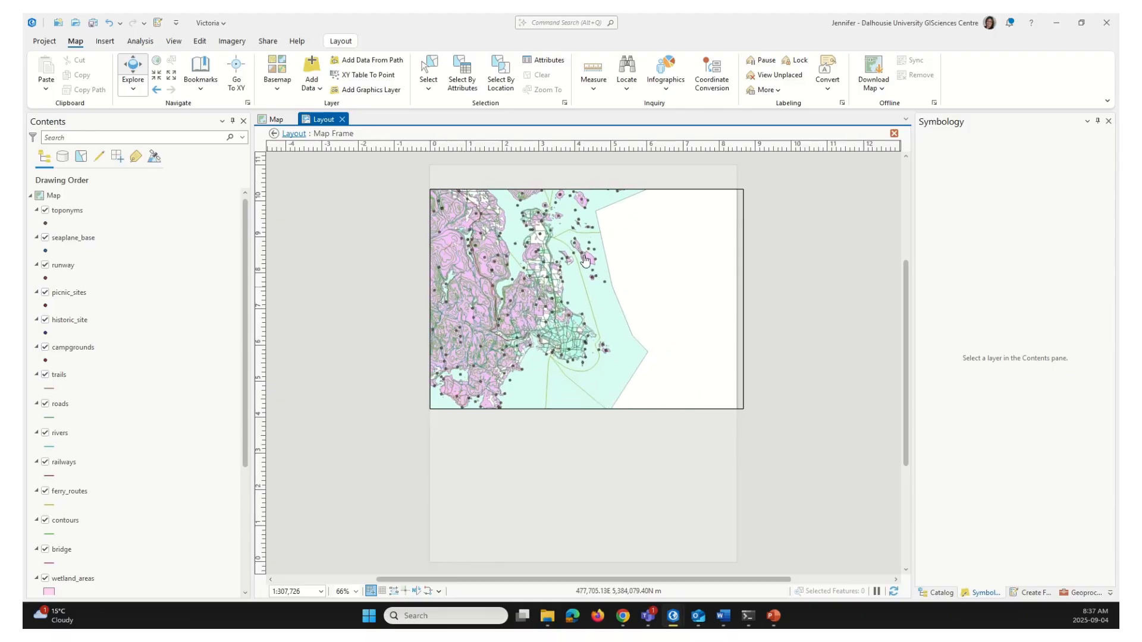
{"action": "scroll", "coordinate": [586, 260], "scroll_direction": "up", "scroll_amount": 2}
{"action": "scroll", "coordinate": [586, 260], "scroll_direction": "down", "scroll_amount": 2}
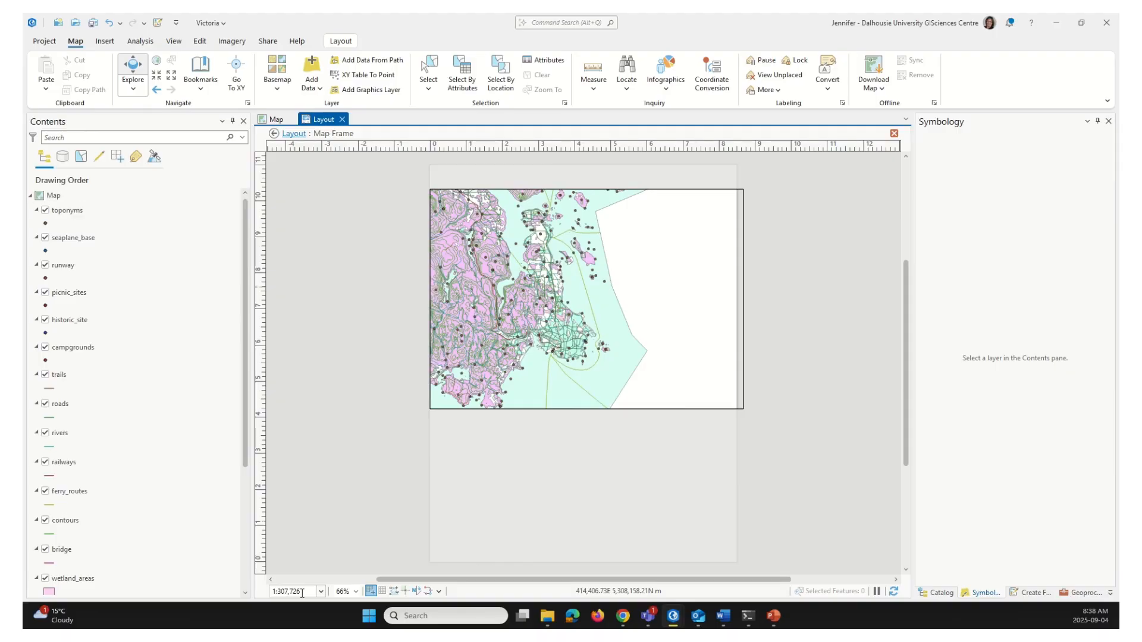
Set the map frame scale to 1:250,000, trying 1:300,000 along the way
{"action": "left_click", "coordinate": [290, 595]}
{"action": "type", "text": "300000"}
{"action": "key", "text": "Return"}
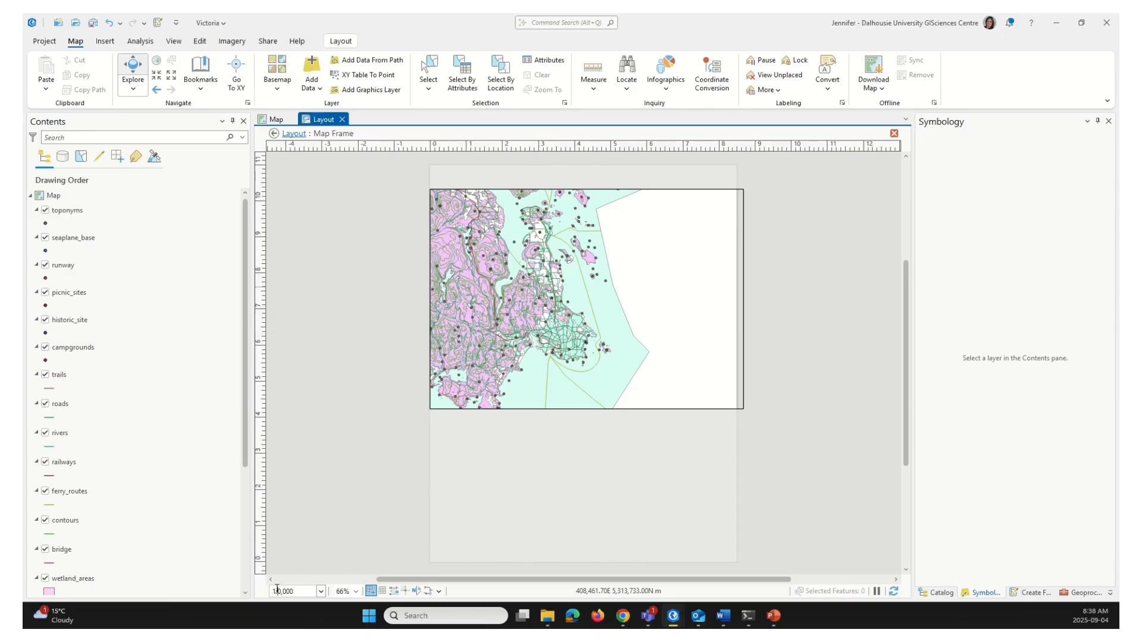
{"action": "key", "text": "Return"}
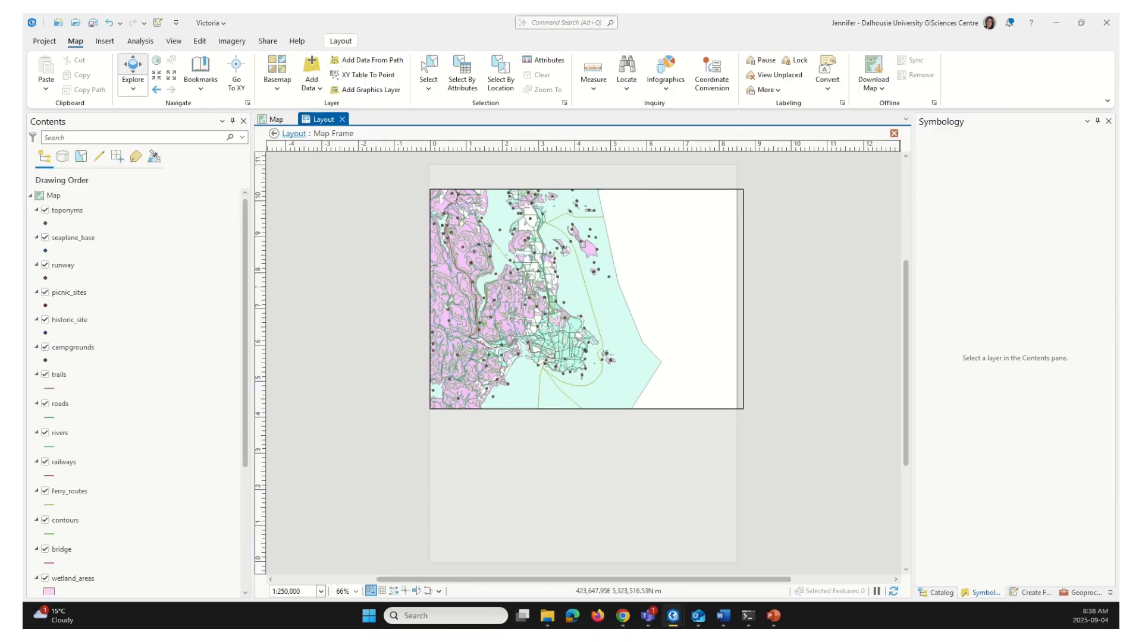
Recentre the coastline within the frame and close the map frame activation
{"action": "left_click_drag", "start_coordinate": [531, 314], "coordinate": [551, 326]}
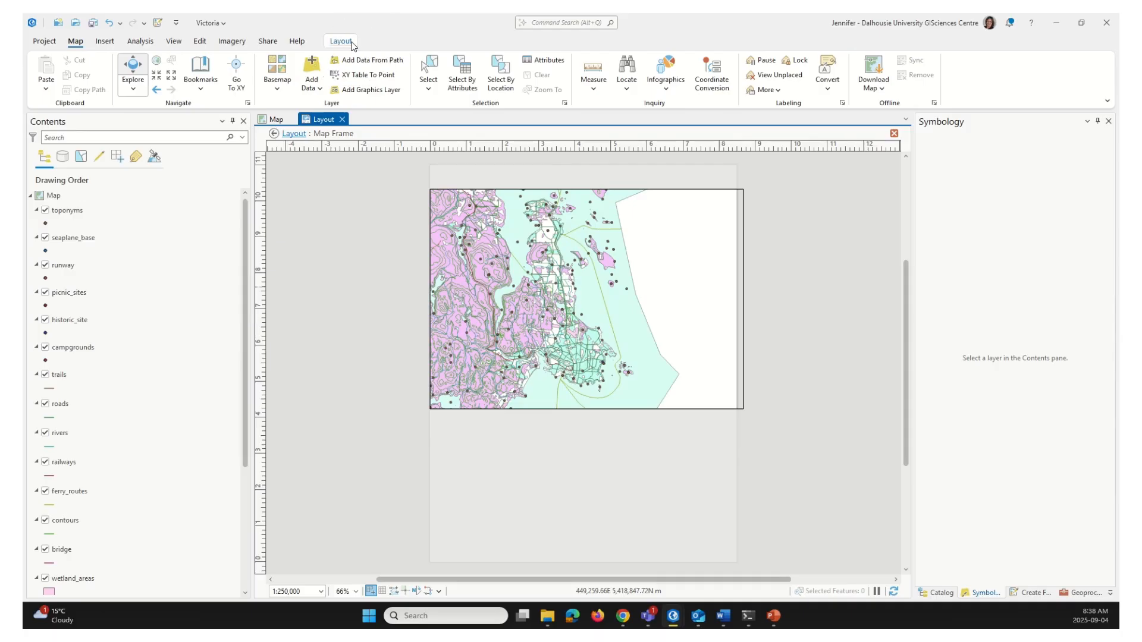
{"action": "left_click", "coordinate": [351, 43]}
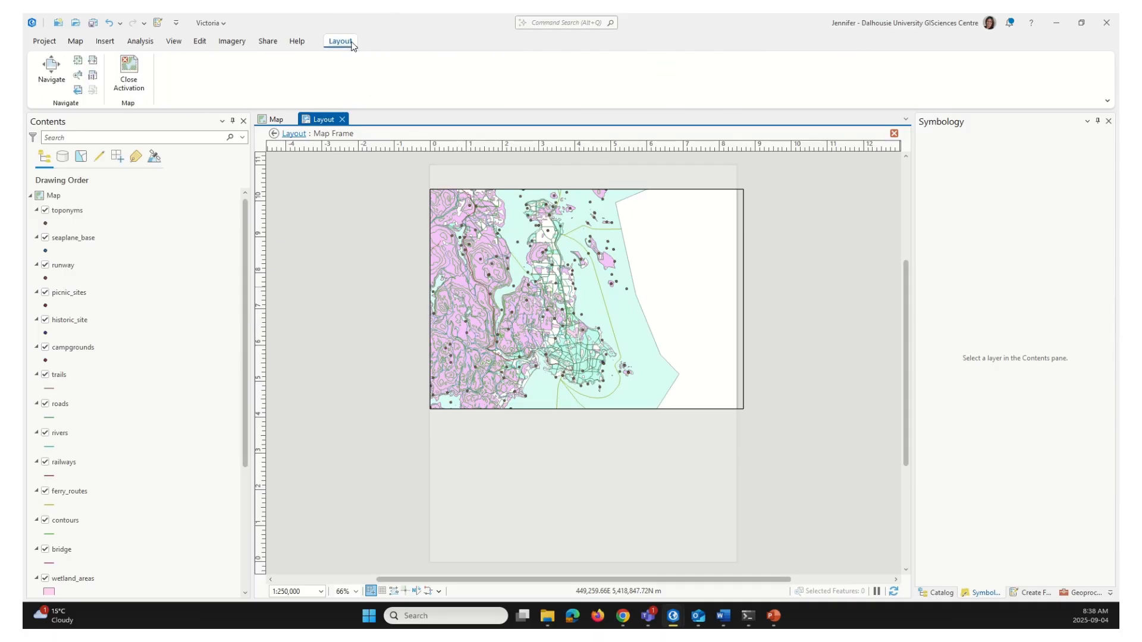
{"action": "left_click", "coordinate": [129, 74]}
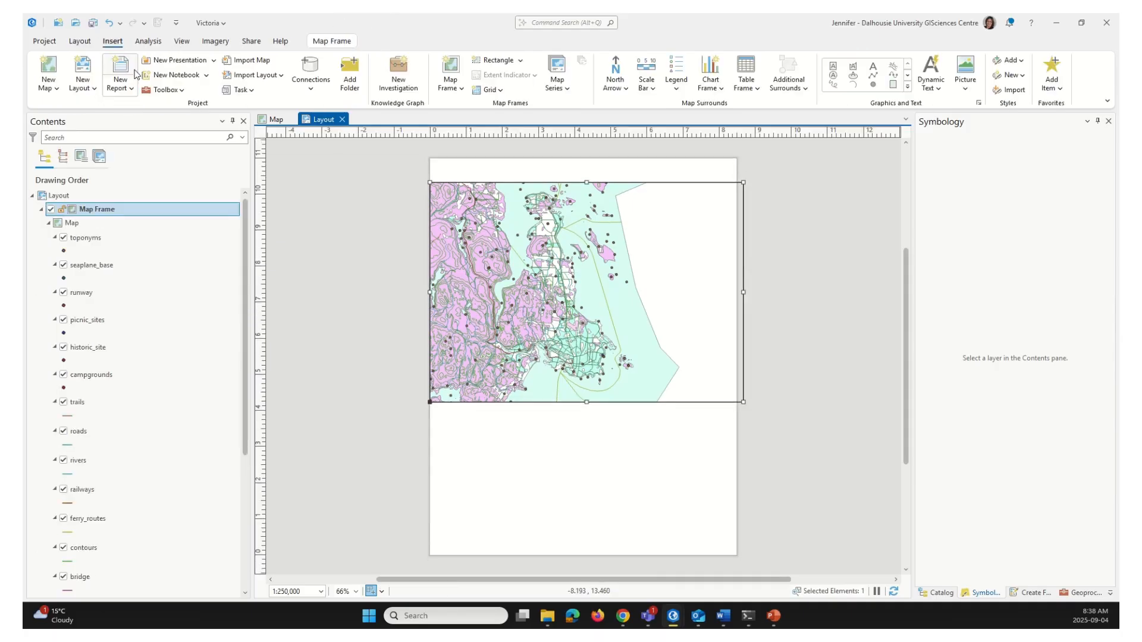
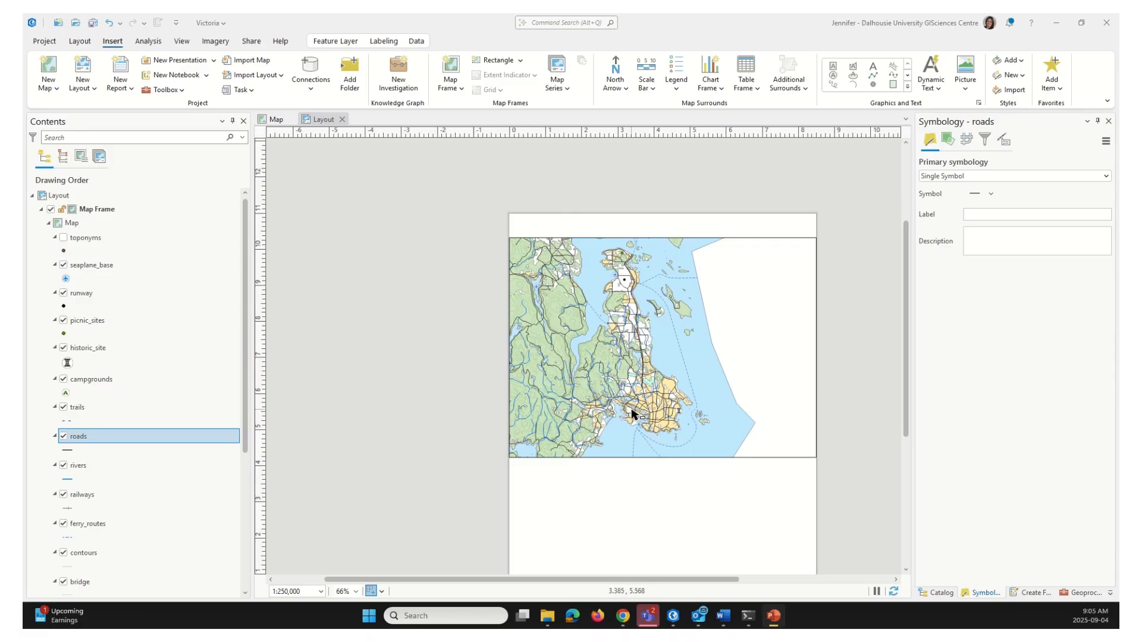
Change the roads layer's primary symbology from Single Symbol to Unique Values
{"action": "left_click", "coordinate": [131, 437]}
{"action": "right_click", "coordinate": [132, 437]}
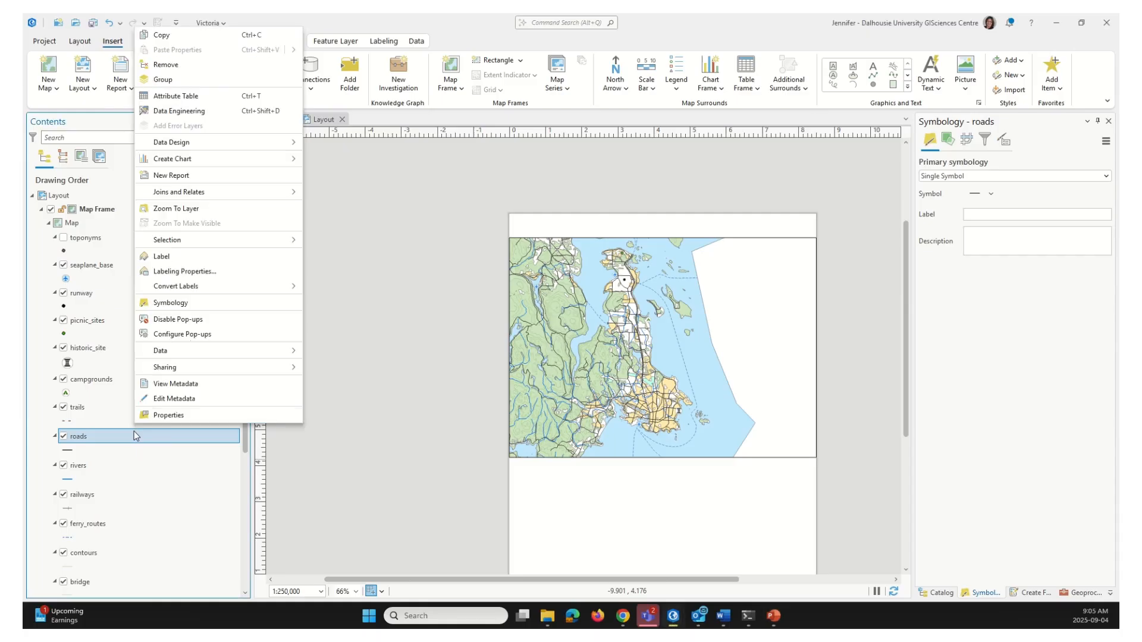
{"action": "left_click", "coordinate": [194, 303]}
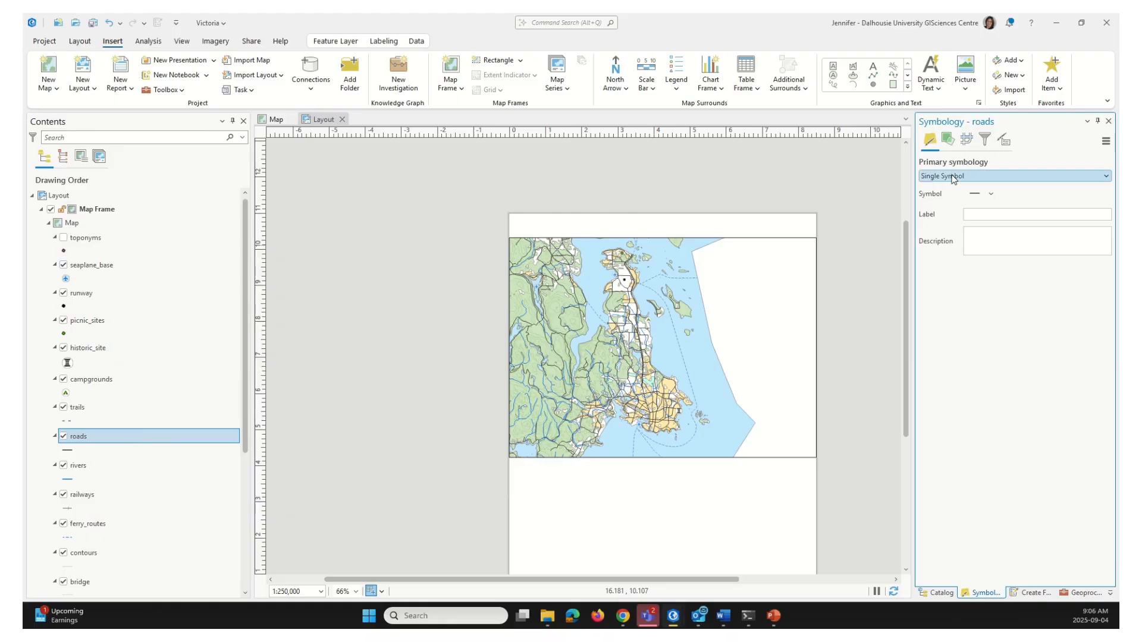
{"action": "left_click", "coordinate": [1104, 174]}
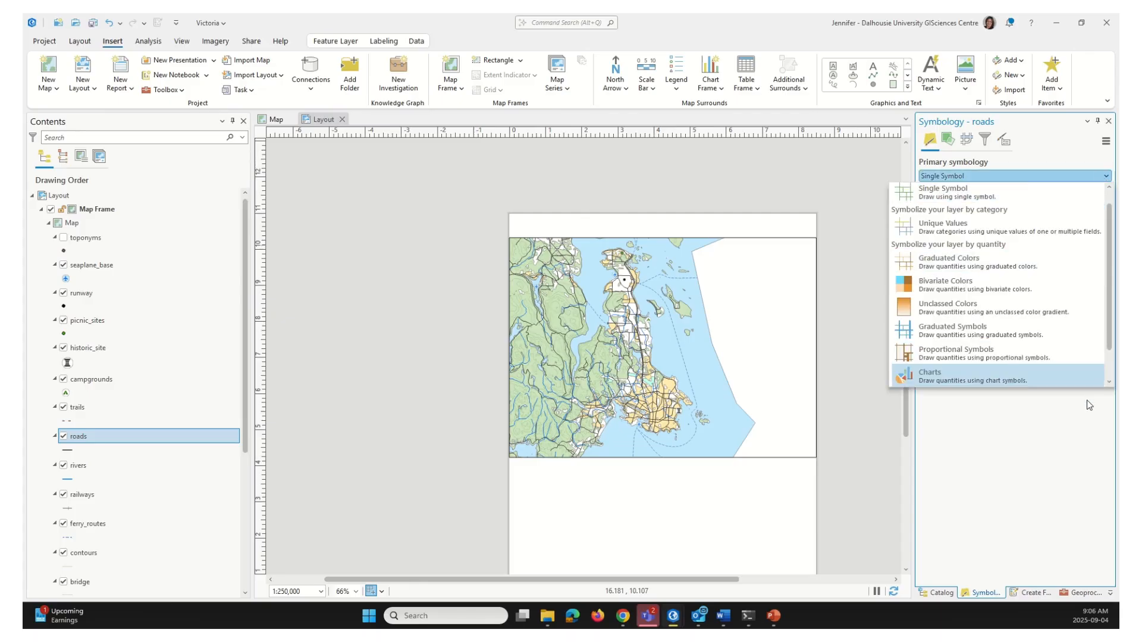
{"action": "left_click", "coordinate": [1006, 229]}
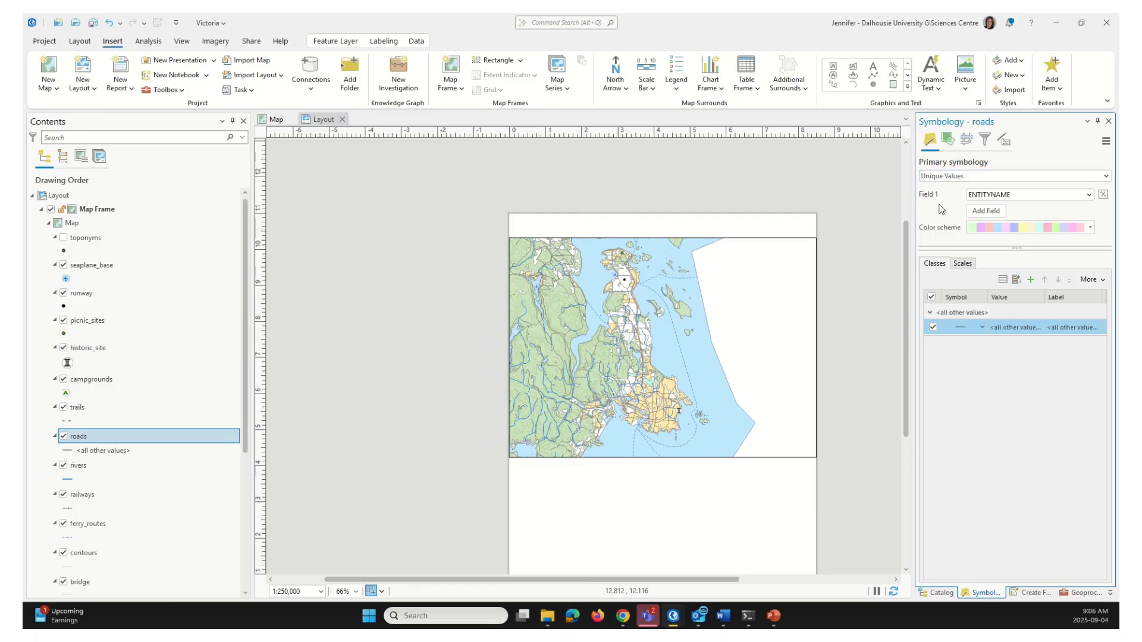
Classify roads by the CLASSIFICA field into classes 0–3 and begin editing class 0's label
{"action": "left_click", "coordinate": [1090, 194]}
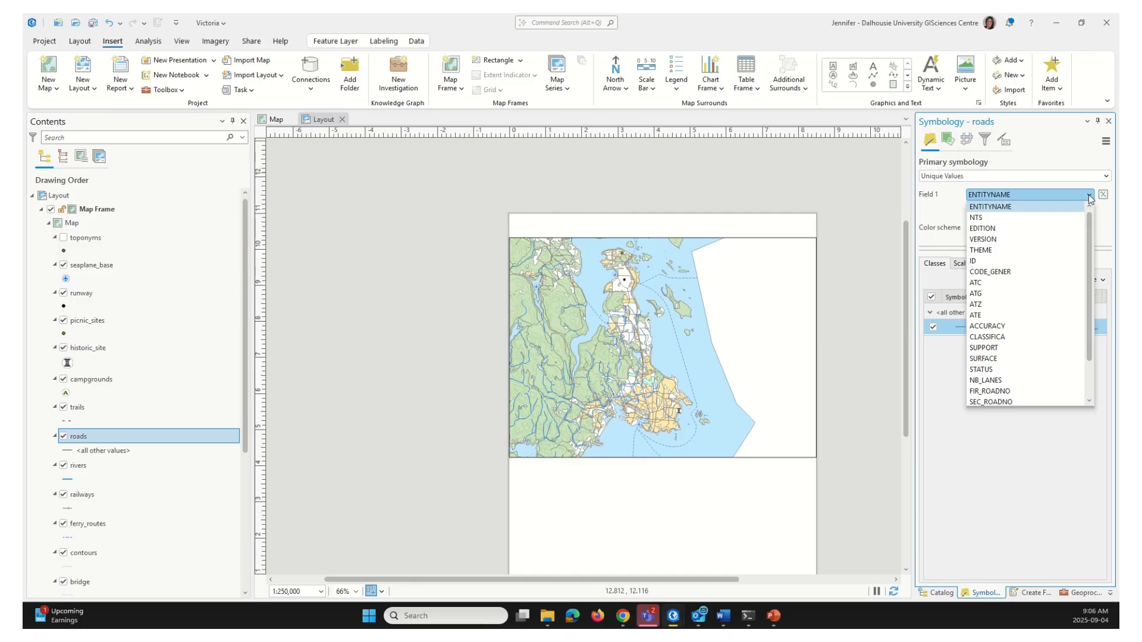
{"action": "left_click", "coordinate": [989, 337]}
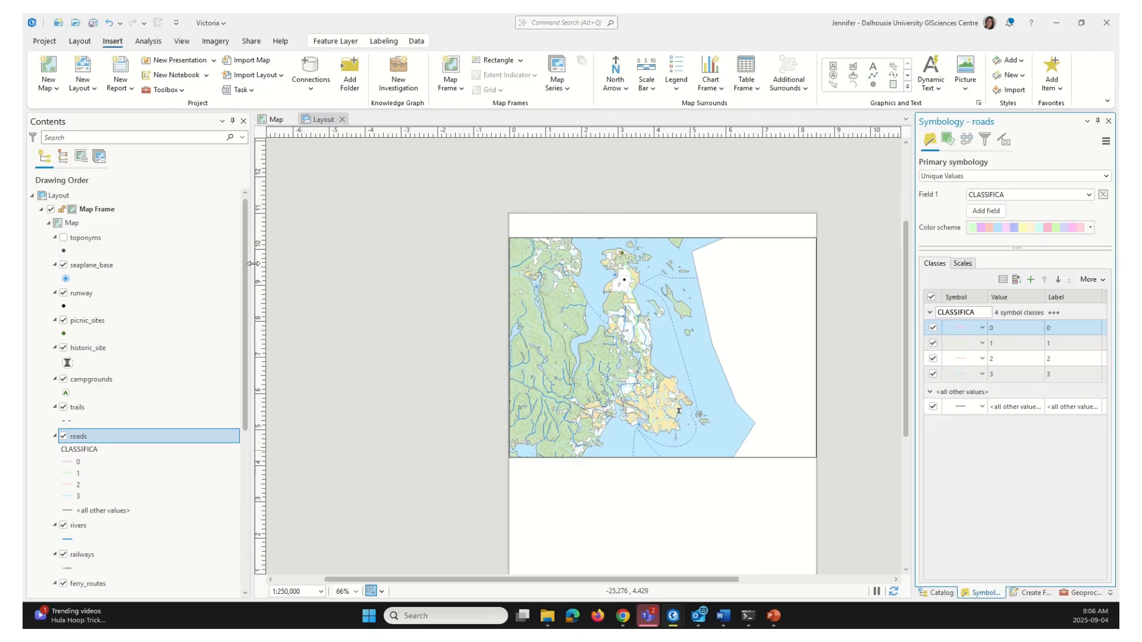
{"action": "left_click", "coordinate": [1084, 328]}
{"action": "left_click", "coordinate": [1061, 329]}
Label classes 0–3 Unknown, Highway, Main Road and Secondary Road, and uncheck all other values
{"action": "type", "text": "Unknown"}
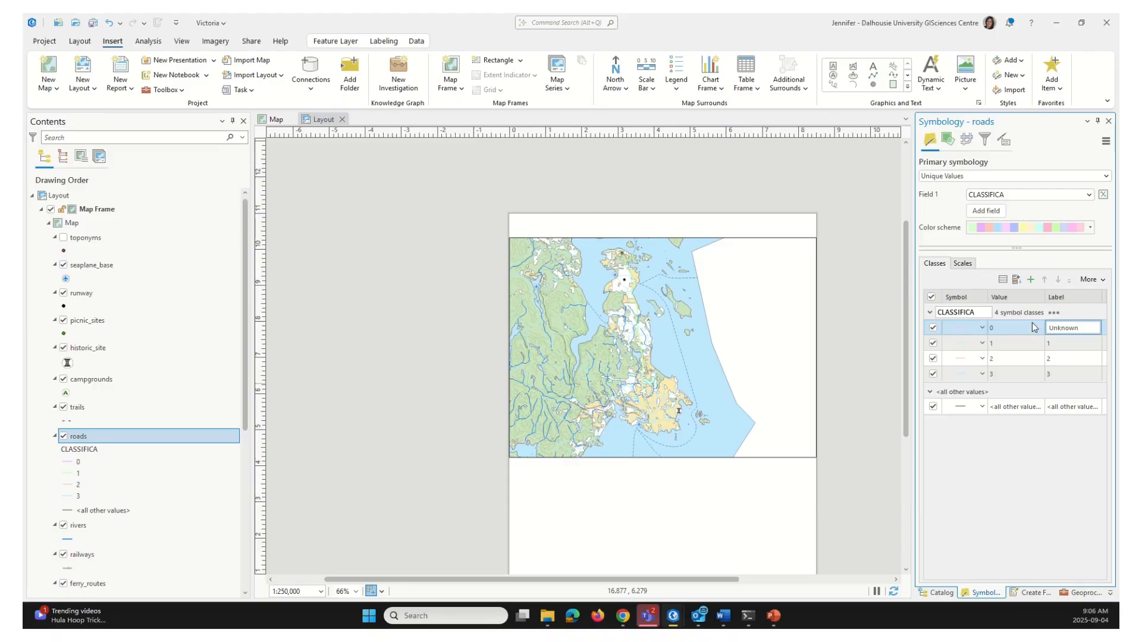
{"action": "left_click", "coordinate": [1067, 343]}
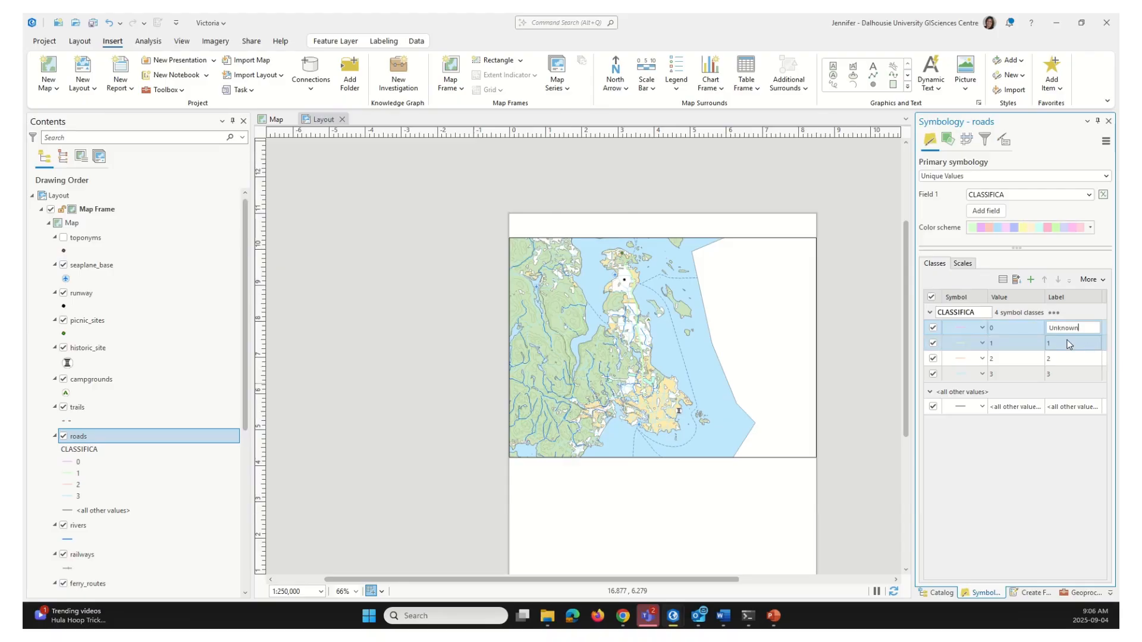
{"action": "left_click", "coordinate": [1067, 343]}
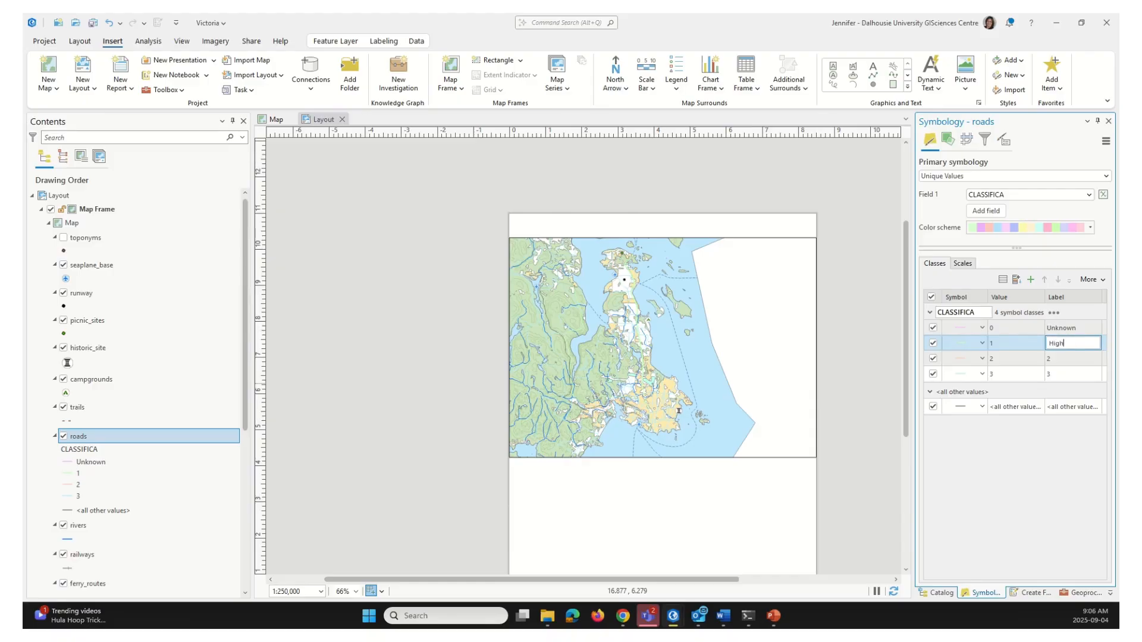
{"action": "left_click", "coordinate": [1076, 359]}
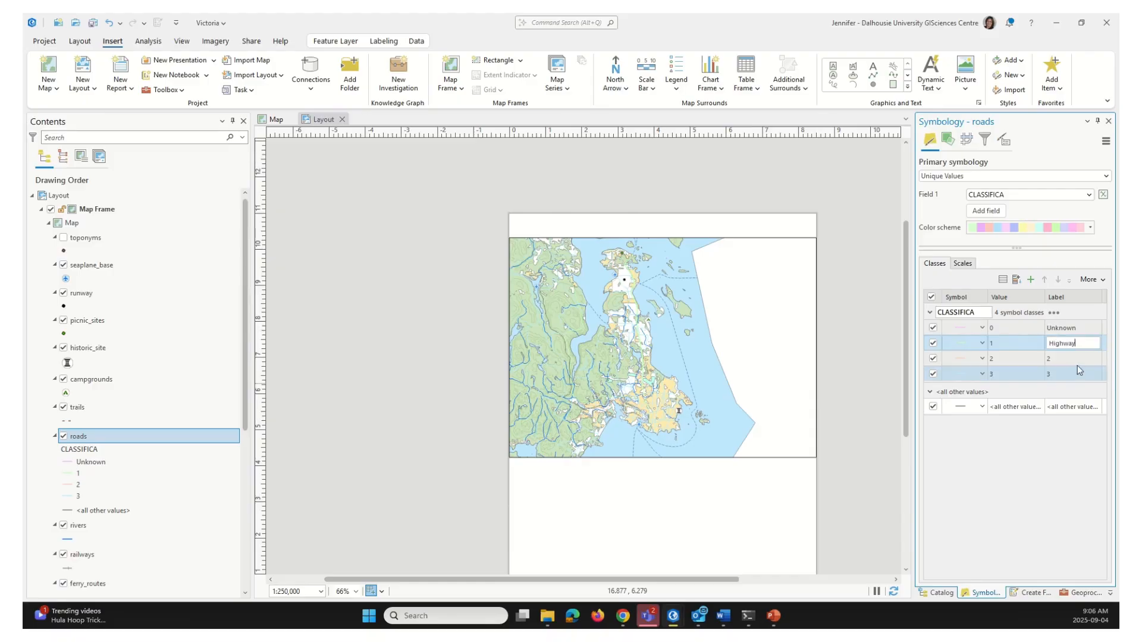
{"action": "left_click", "coordinate": [1079, 360]}
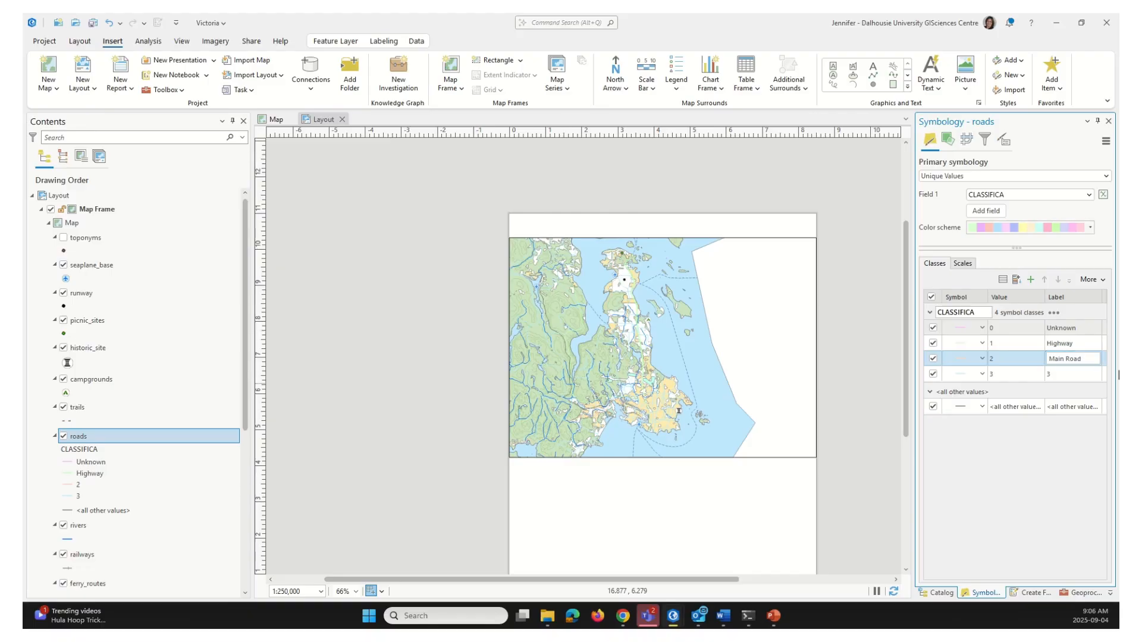
{"action": "left_click", "coordinate": [1050, 375]}
{"action": "left_click", "coordinate": [1050, 374]}
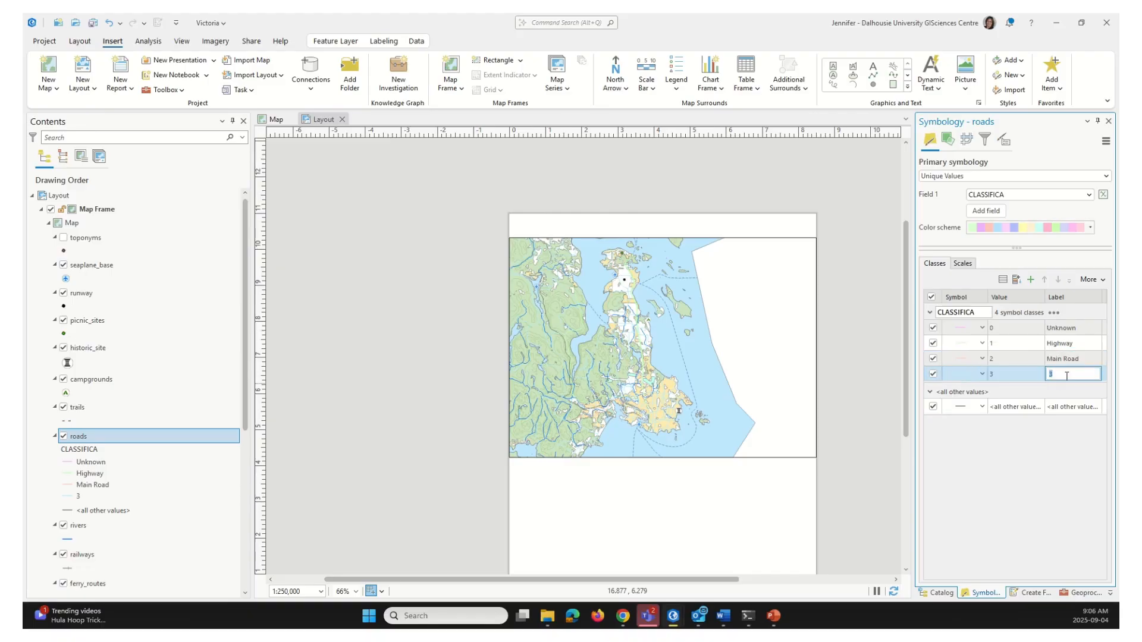
{"action": "type", "text": "Secondary Road"}
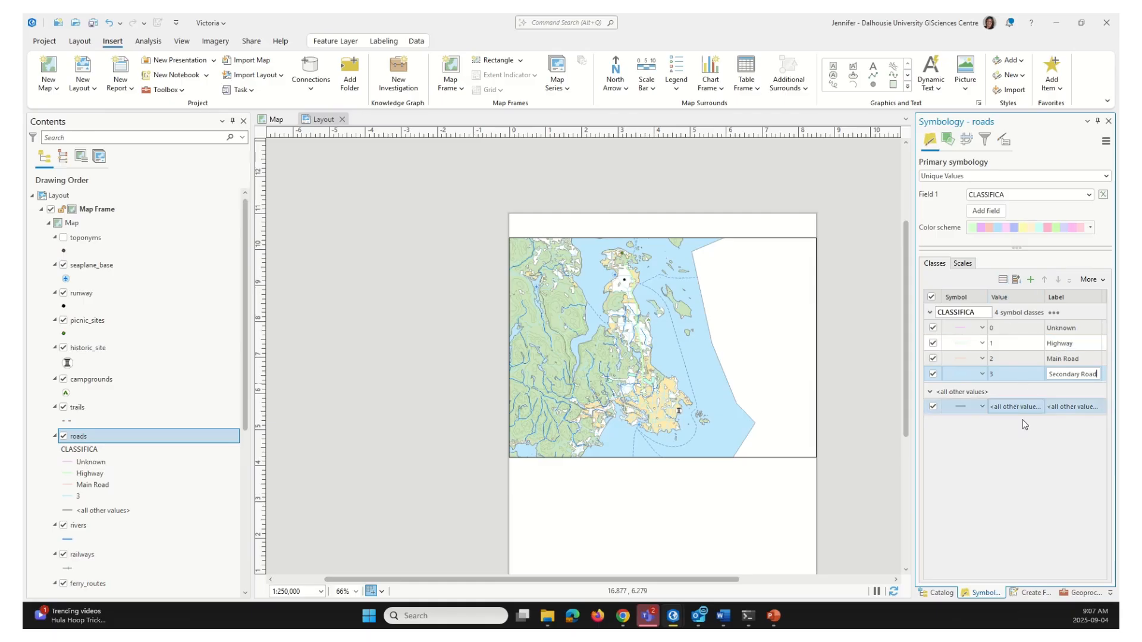
{"action": "left_click", "coordinate": [1076, 407]}
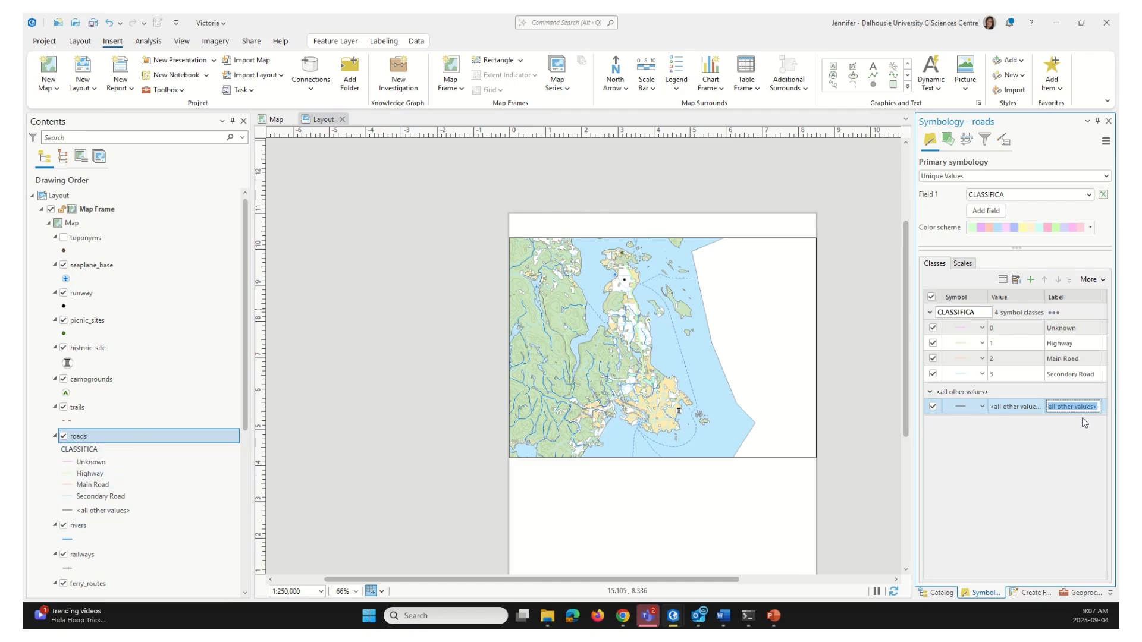
{"action": "left_click", "coordinate": [934, 406]}
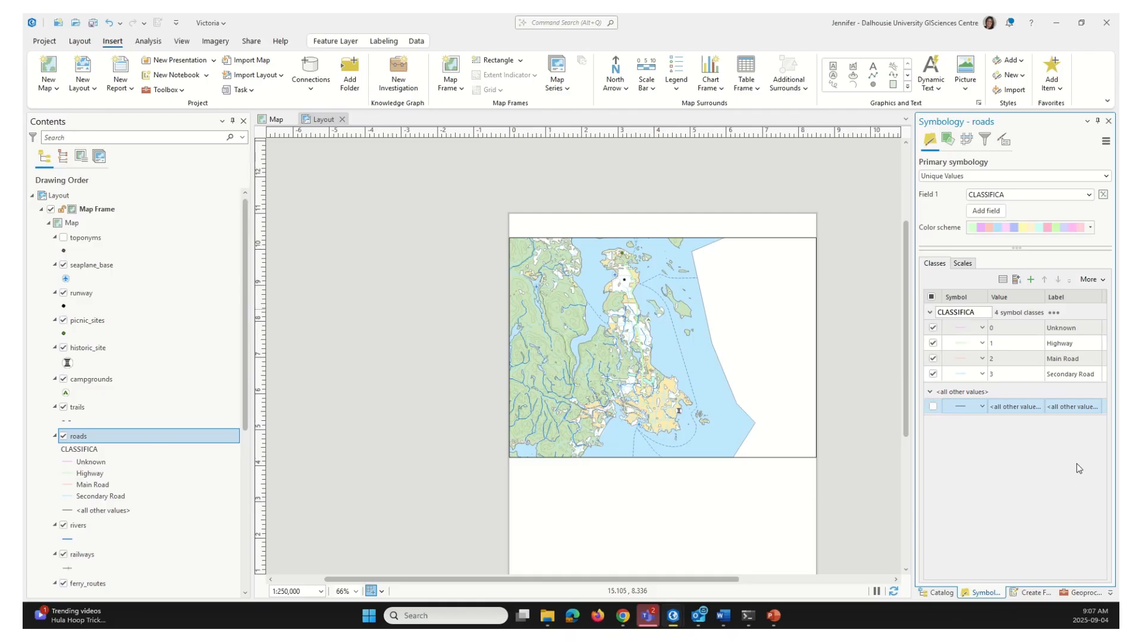
Turn off Include all other values in the roads symbology classes
{"action": "left_click", "coordinate": [1101, 280]}
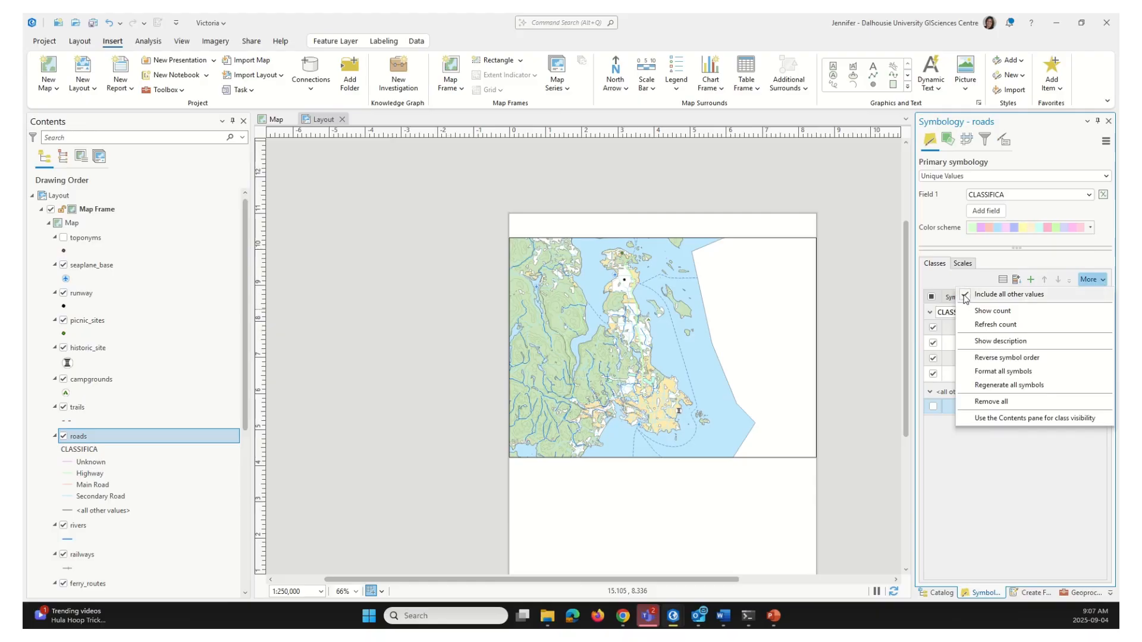
{"action": "left_click", "coordinate": [965, 298]}
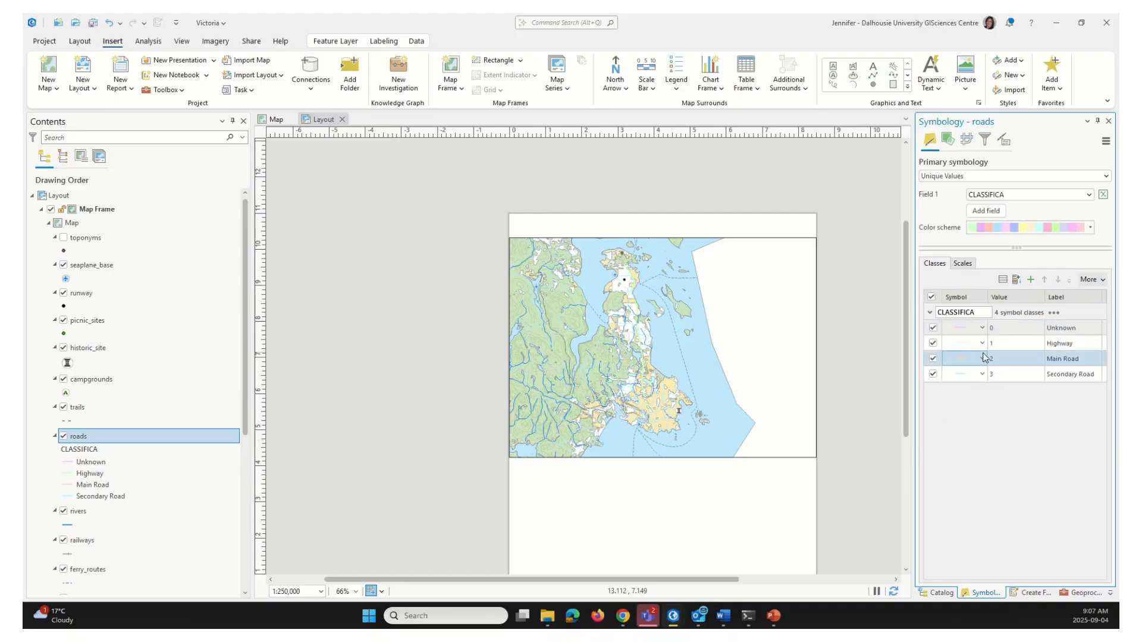
Give the Highway class the gallery's orange Highway line symbol
{"action": "left_click", "coordinate": [966, 348]}
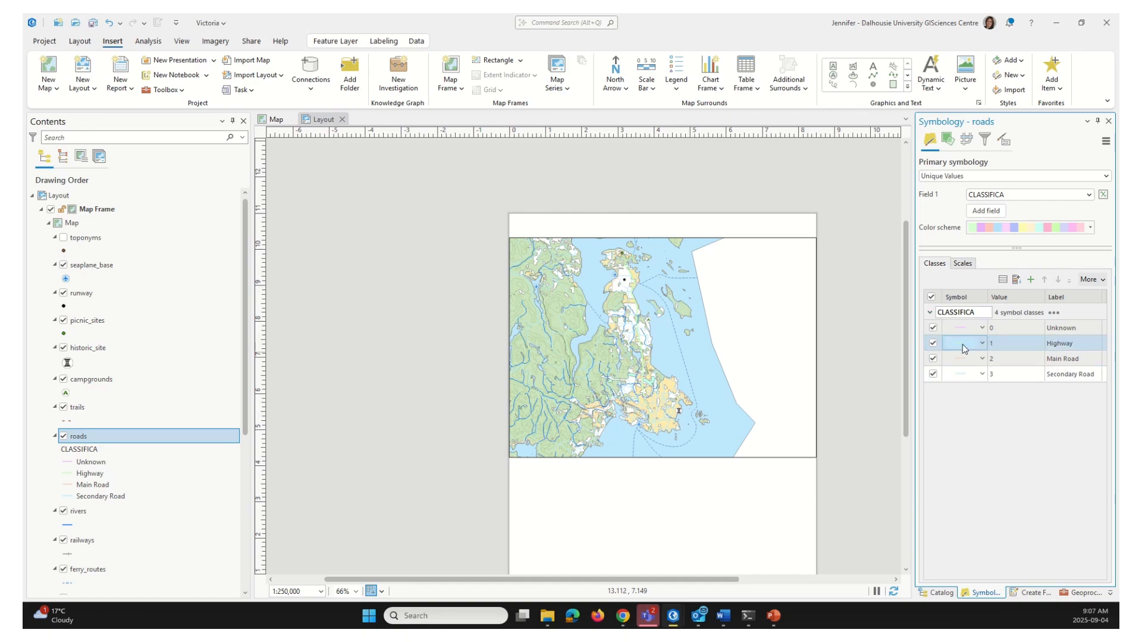
{"action": "left_click", "coordinate": [966, 348]}
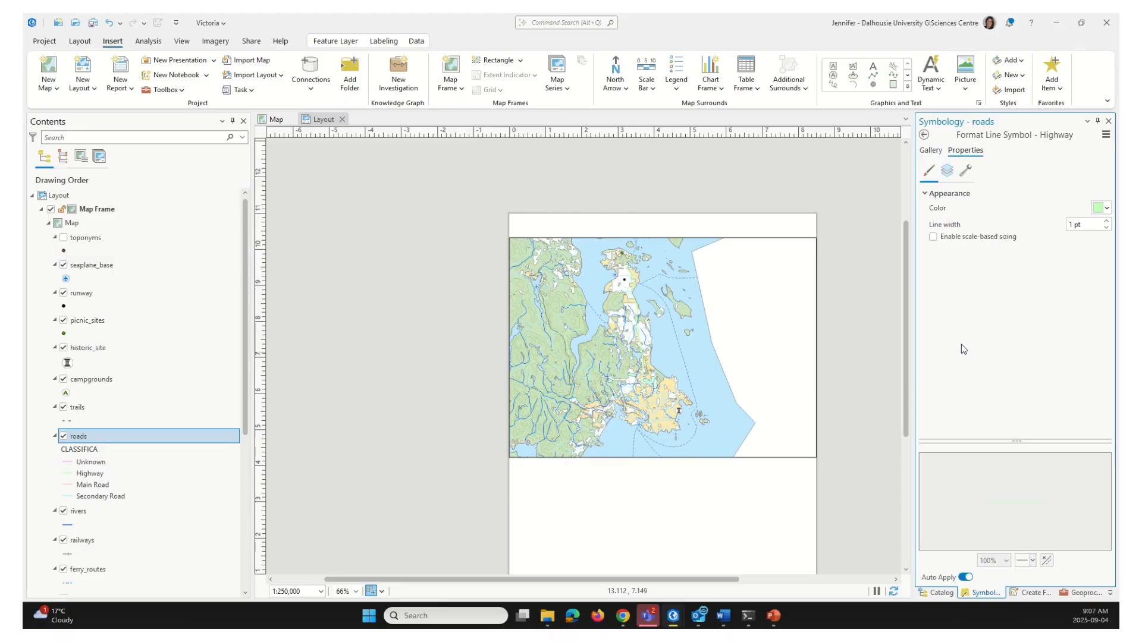
{"action": "left_click", "coordinate": [932, 152]}
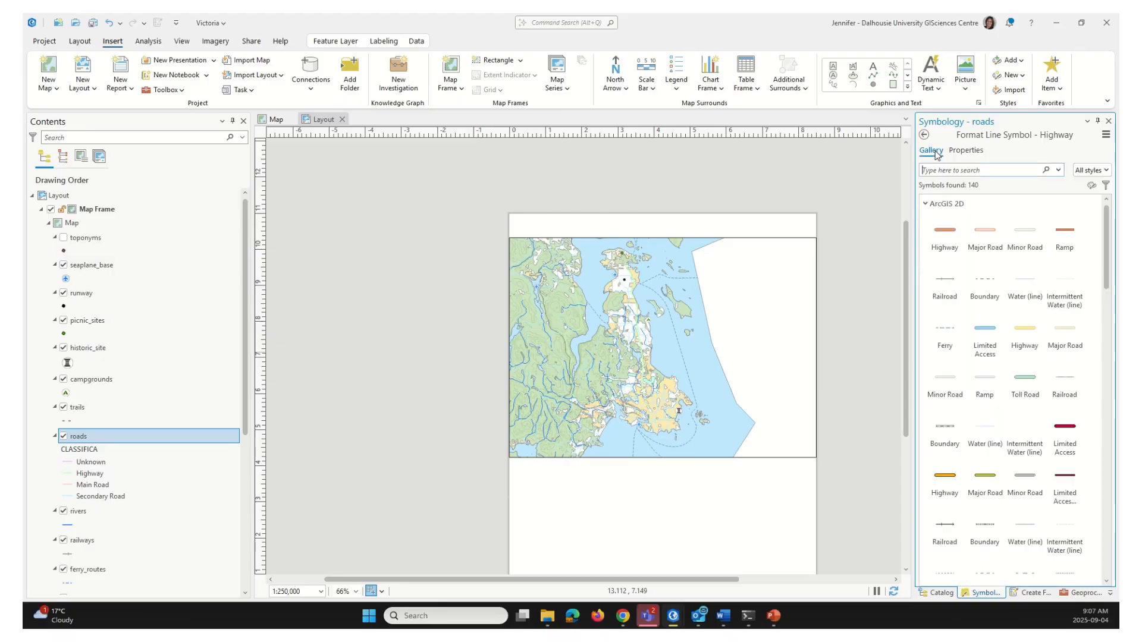
{"action": "left_click", "coordinate": [946, 234]}
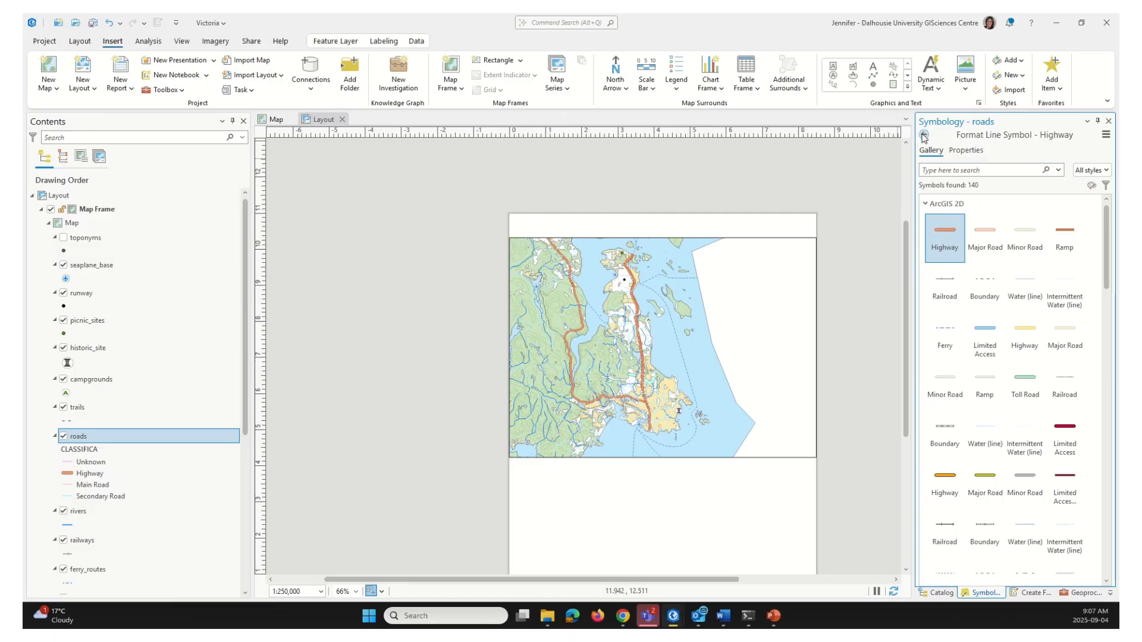
{"action": "left_click", "coordinate": [924, 137]}
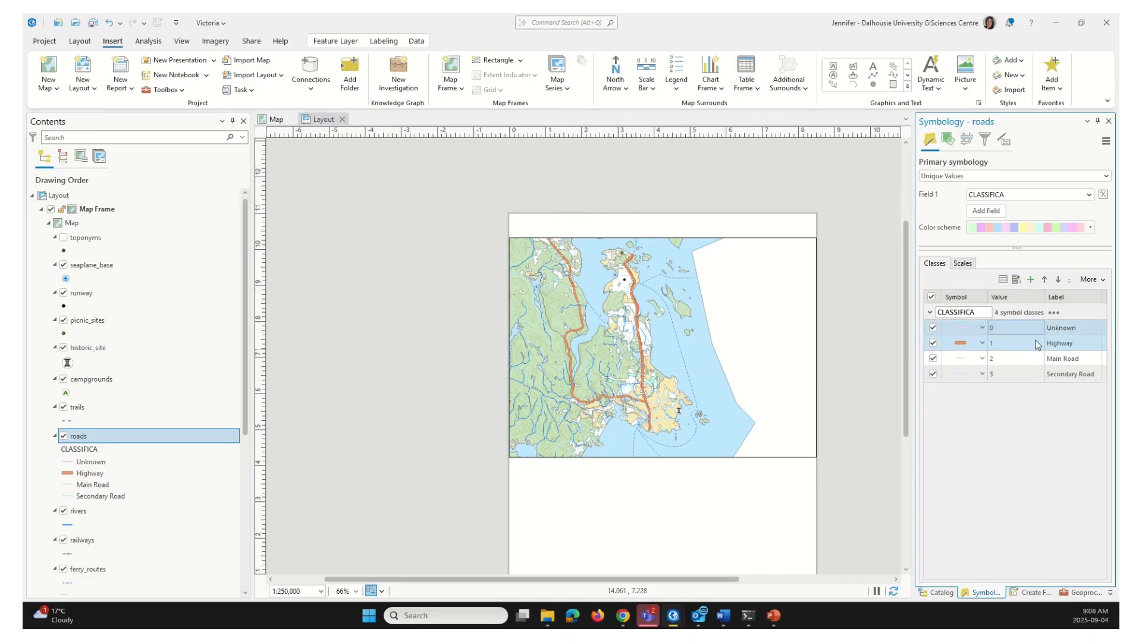
Apply the gallery's Major Road line to Main Road and Minor Road line to Secondary Road
{"action": "left_click", "coordinate": [965, 360]}
{"action": "left_click", "coordinate": [989, 237]}
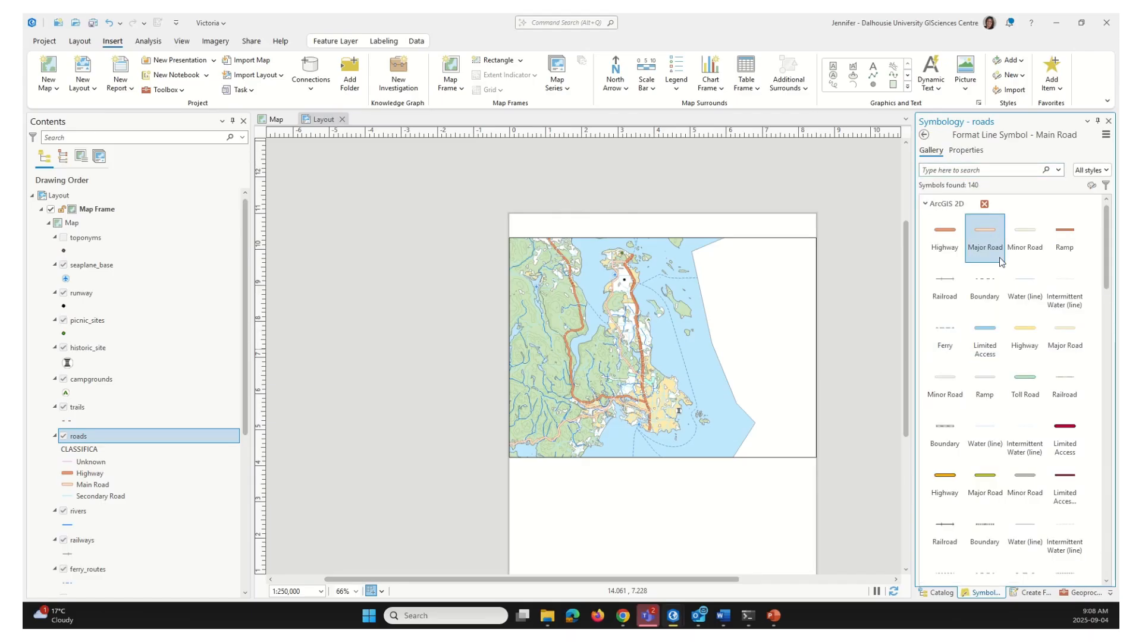
{"action": "left_click", "coordinate": [925, 135]}
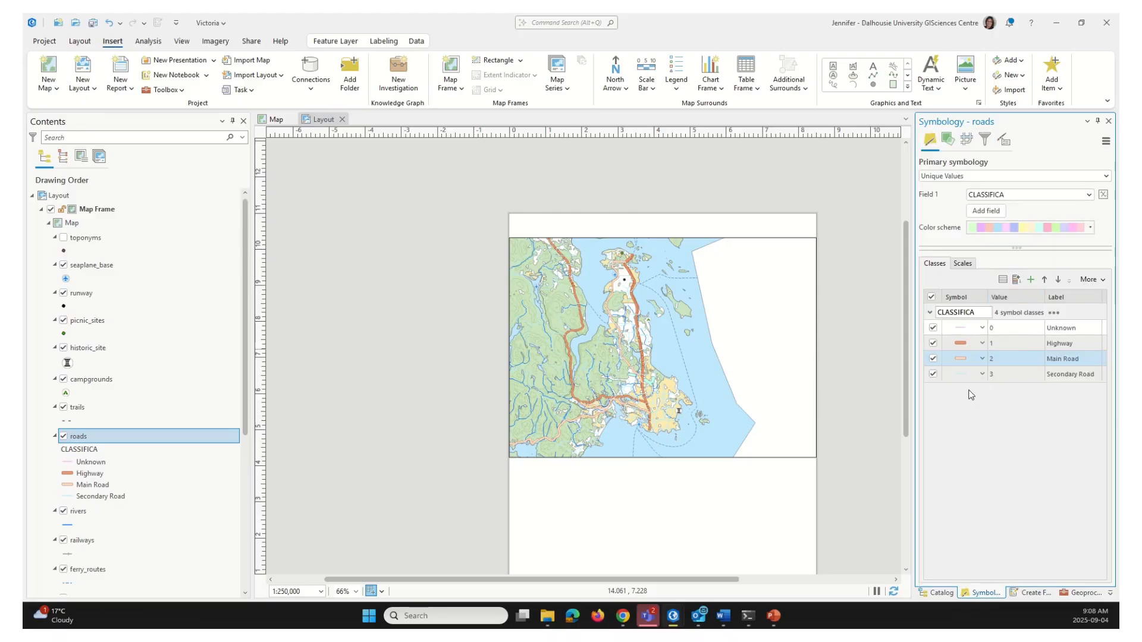
{"action": "left_click", "coordinate": [960, 375]}
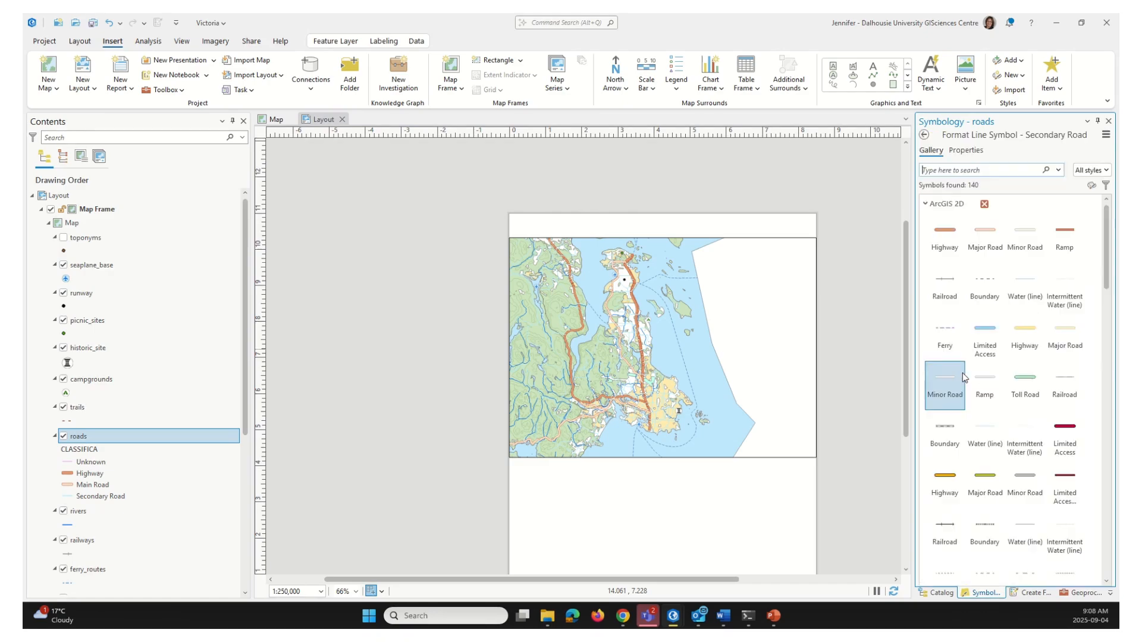
{"action": "left_click", "coordinate": [1025, 238]}
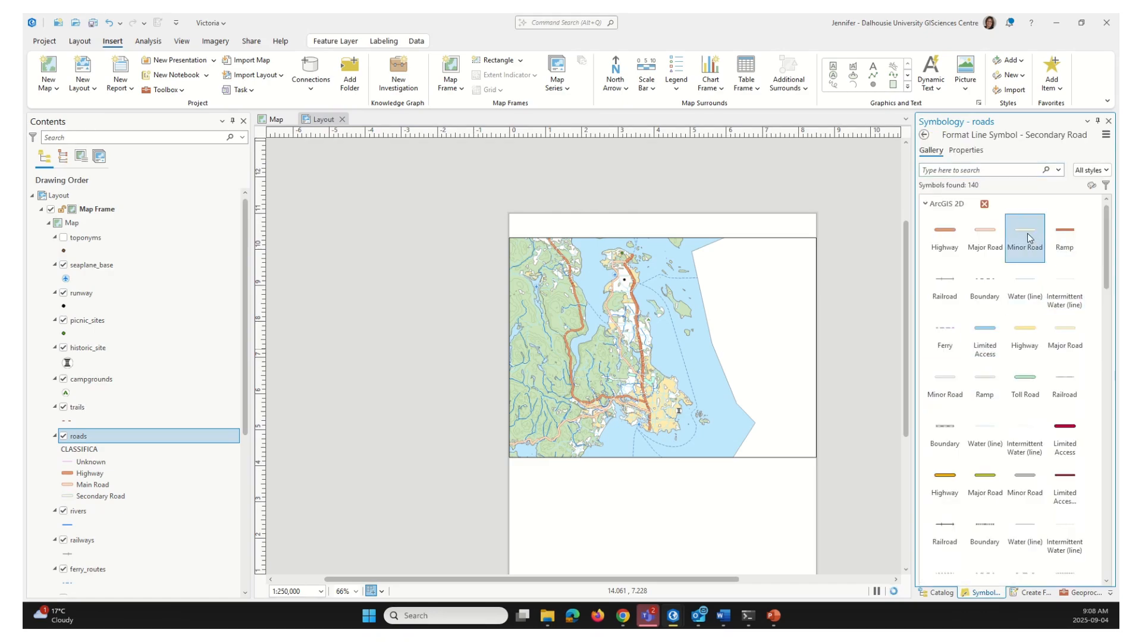
{"action": "left_click", "coordinate": [924, 135]}
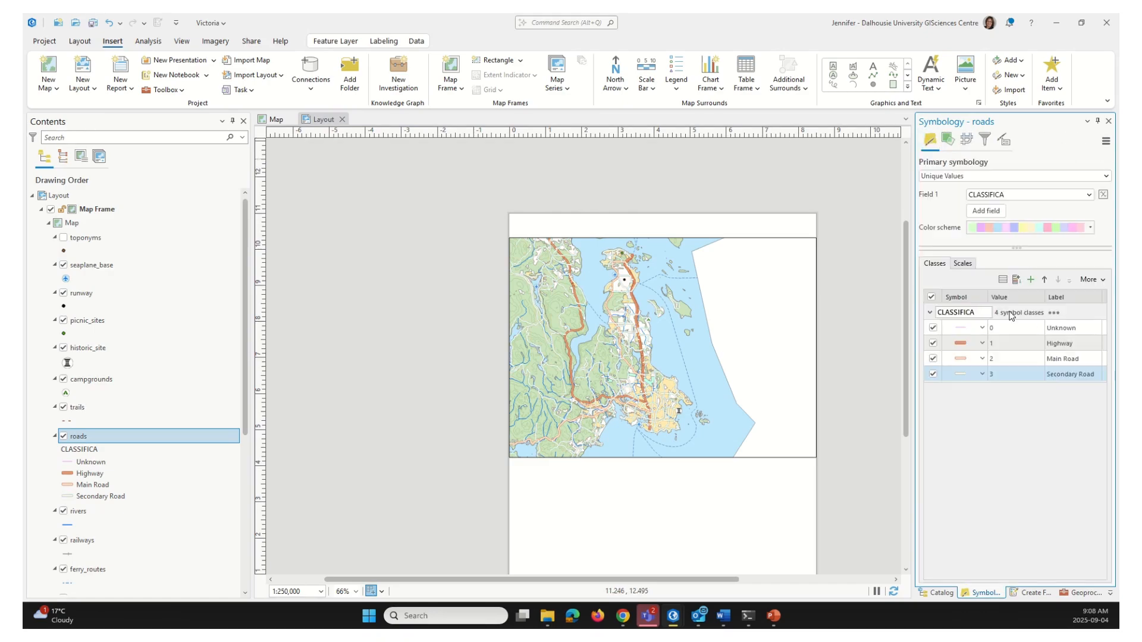
{"action": "left_click", "coordinate": [963, 331]}
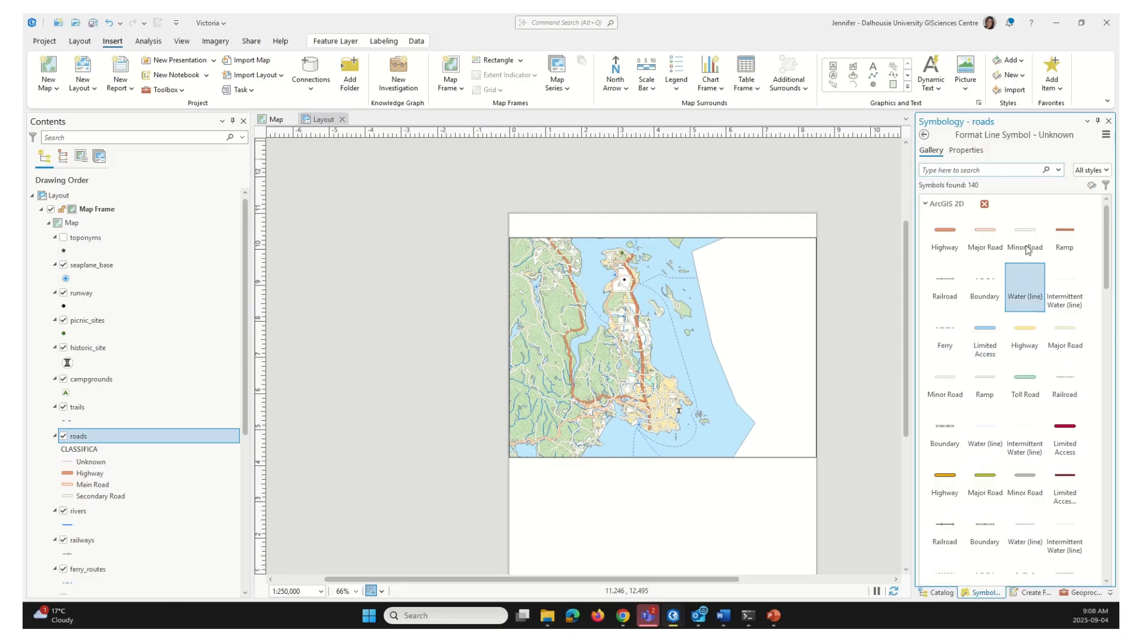
Make the Unknown class a grey line 0.5 pt wide
{"action": "left_click", "coordinate": [970, 152]}
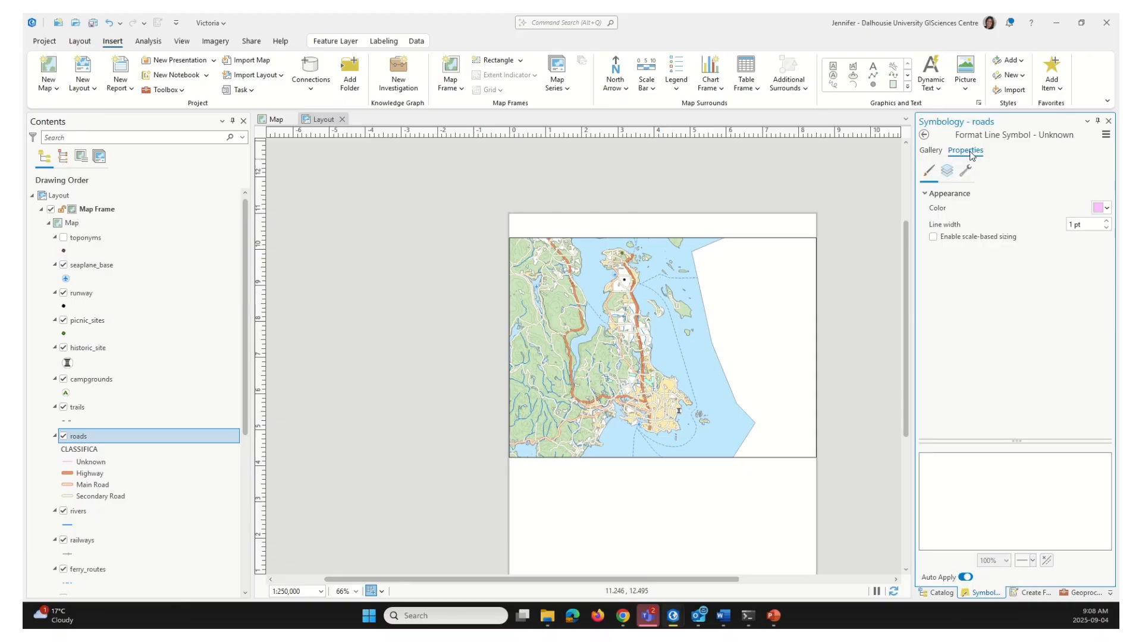
{"action": "left_click", "coordinate": [1102, 208]}
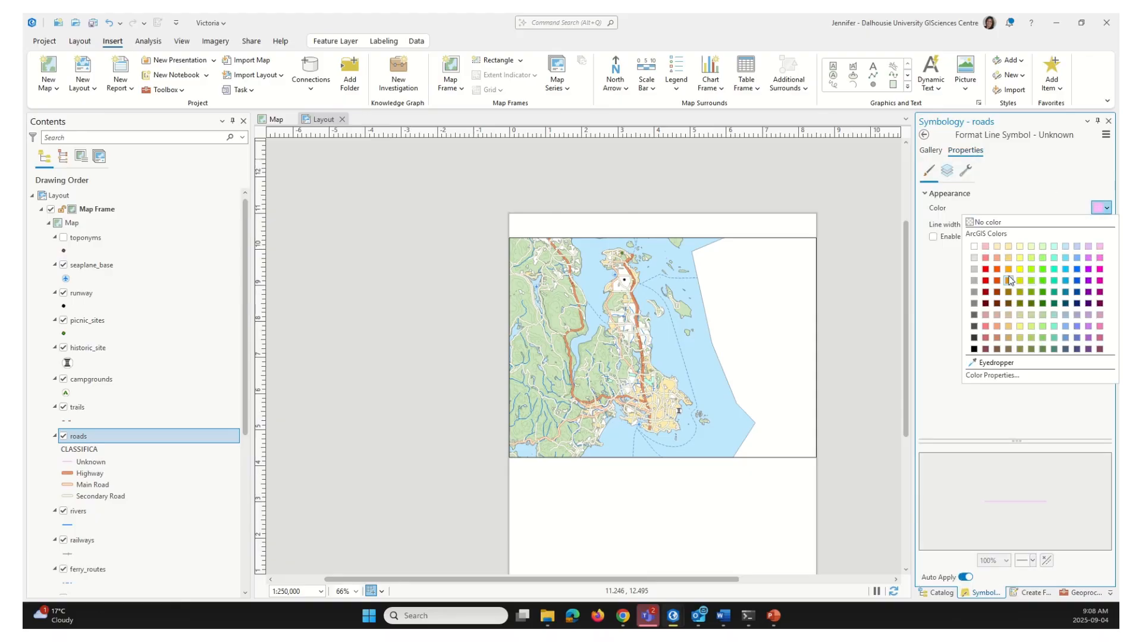
{"action": "left_click", "coordinate": [975, 293]}
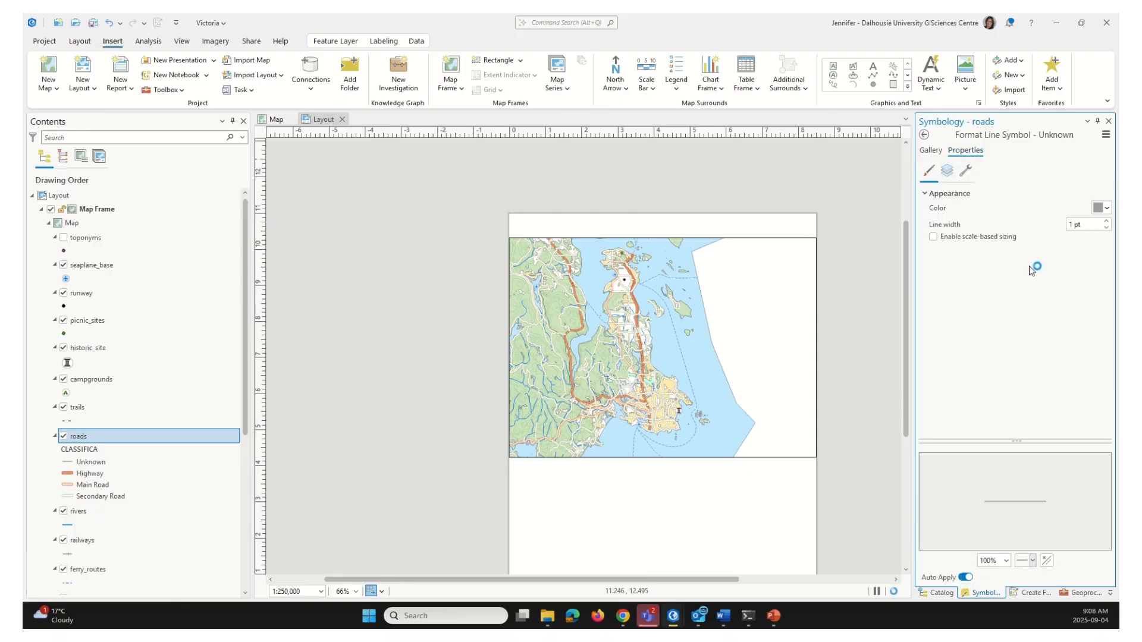
{"action": "double_click", "coordinate": [1072, 225]}
{"action": "type", "text": "0.5"}
{"action": "key", "text": "Return"}
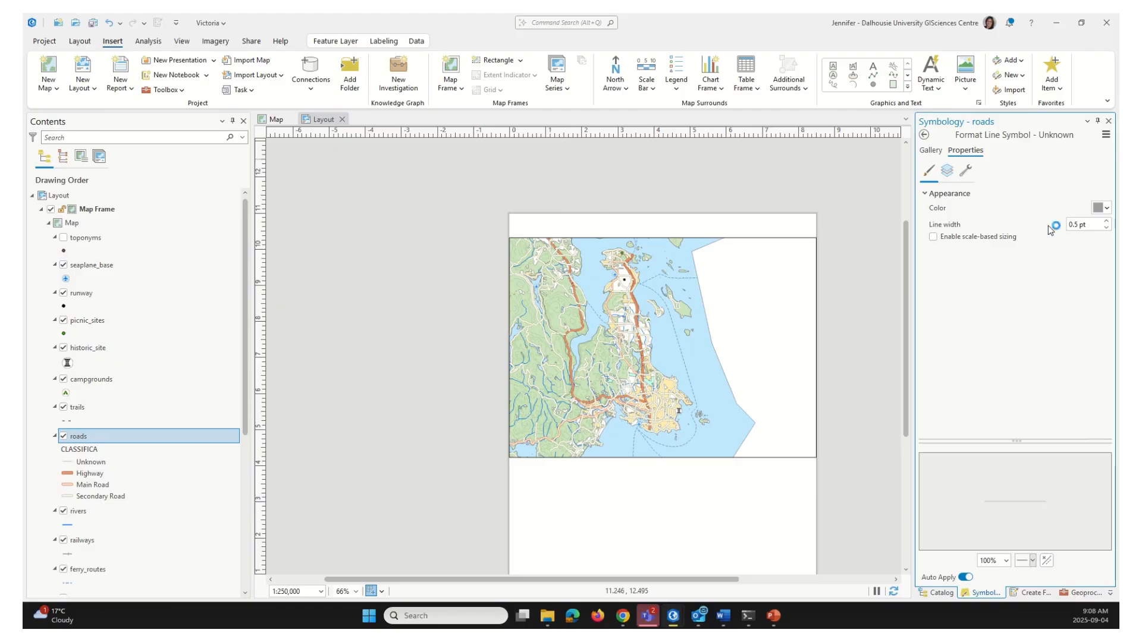
{"action": "left_click", "coordinate": [925, 135]}
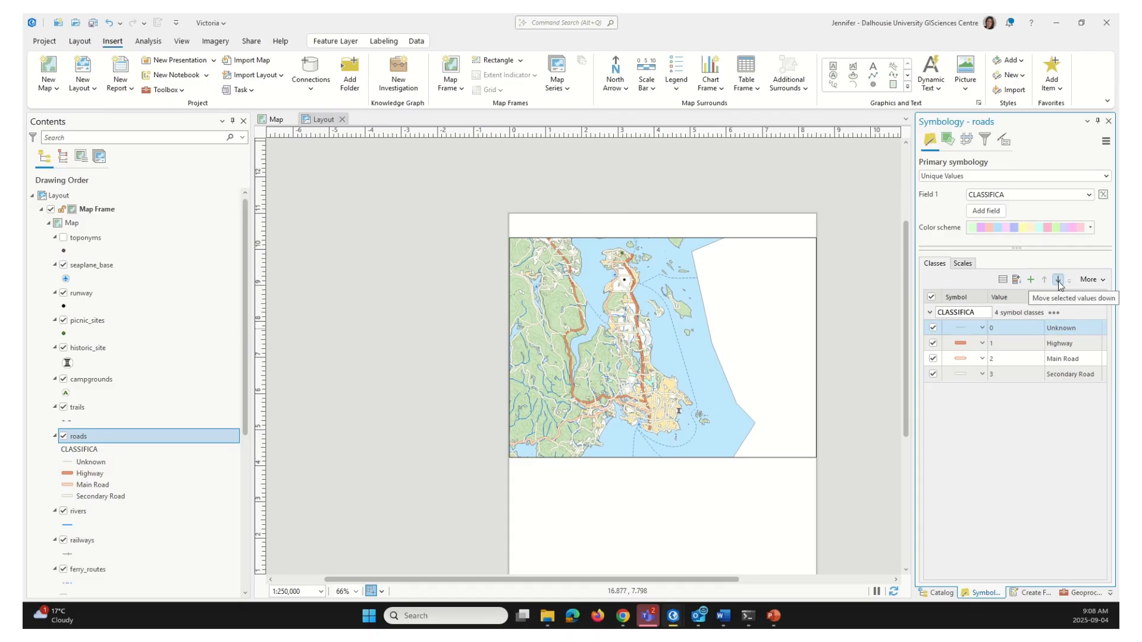
Move the Unknown class below Highway, Main Road and Secondary Road, then check the layout legend
{"action": "left_click", "coordinate": [1058, 280]}
{"action": "left_click", "coordinate": [1058, 282]}
{"action": "left_click", "coordinate": [1058, 282]}
{"action": "left_click", "coordinate": [1058, 281]}
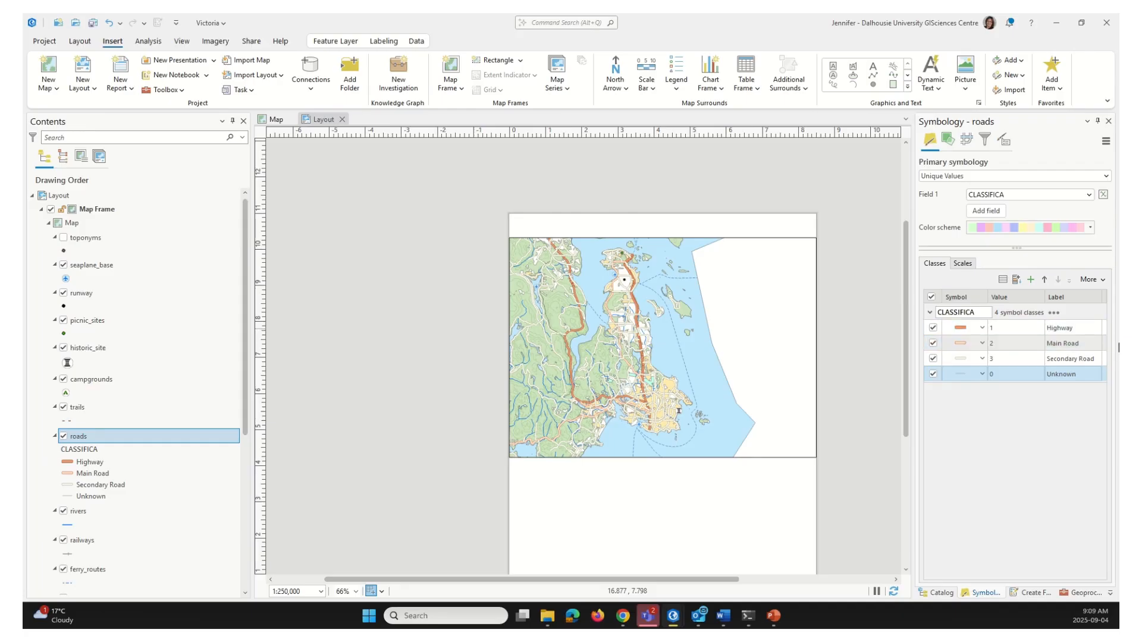
{"action": "left_click", "coordinate": [1067, 376]}
{"action": "scroll", "coordinate": [640, 369], "scroll_direction": "up", "scroll_amount": 5}
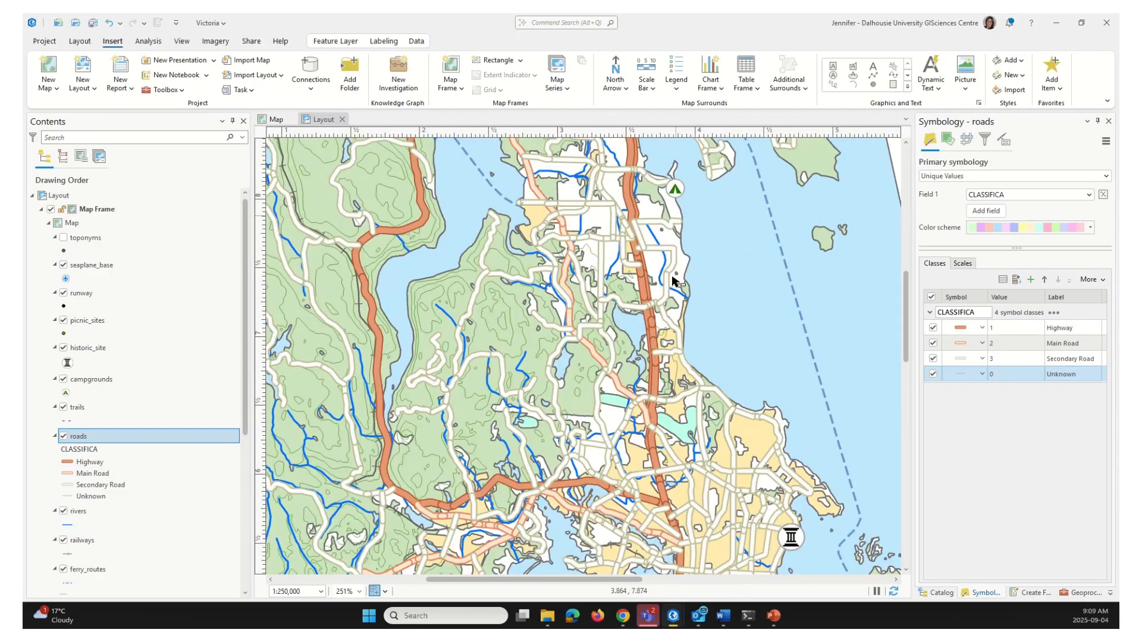
{"action": "scroll", "coordinate": [652, 500], "scroll_direction": "down", "scroll_amount": 5}
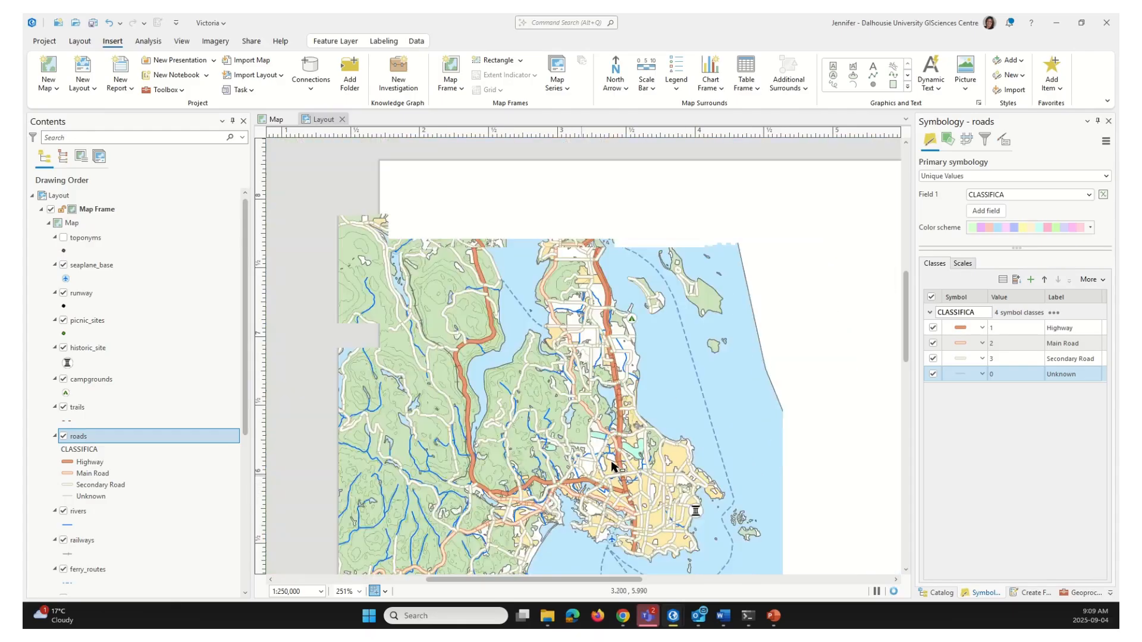
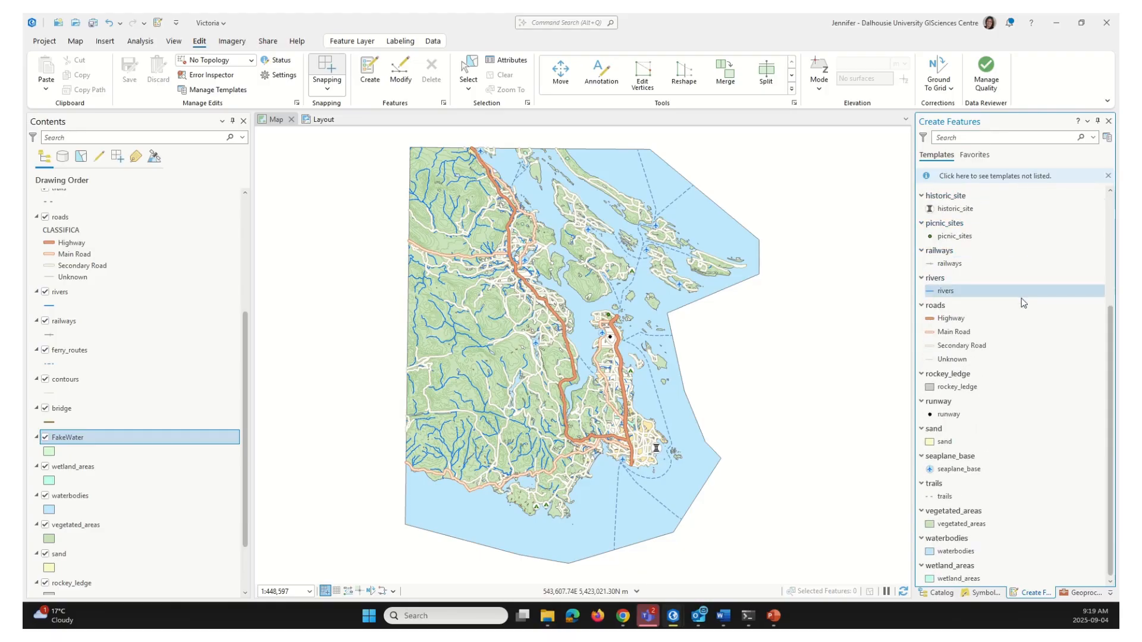
Select the FakeWater template in Create Features and pick the Polygon construction tool
{"action": "scroll", "coordinate": [1025, 374], "scroll_direction": "up", "scroll_amount": 3}
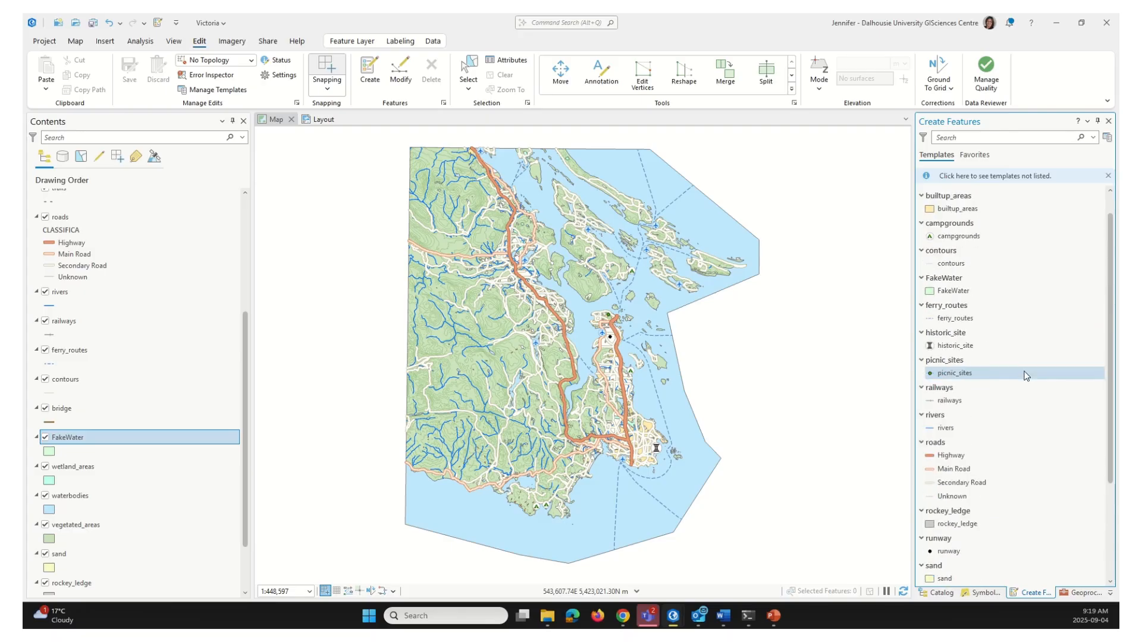
{"action": "left_click", "coordinate": [964, 292]}
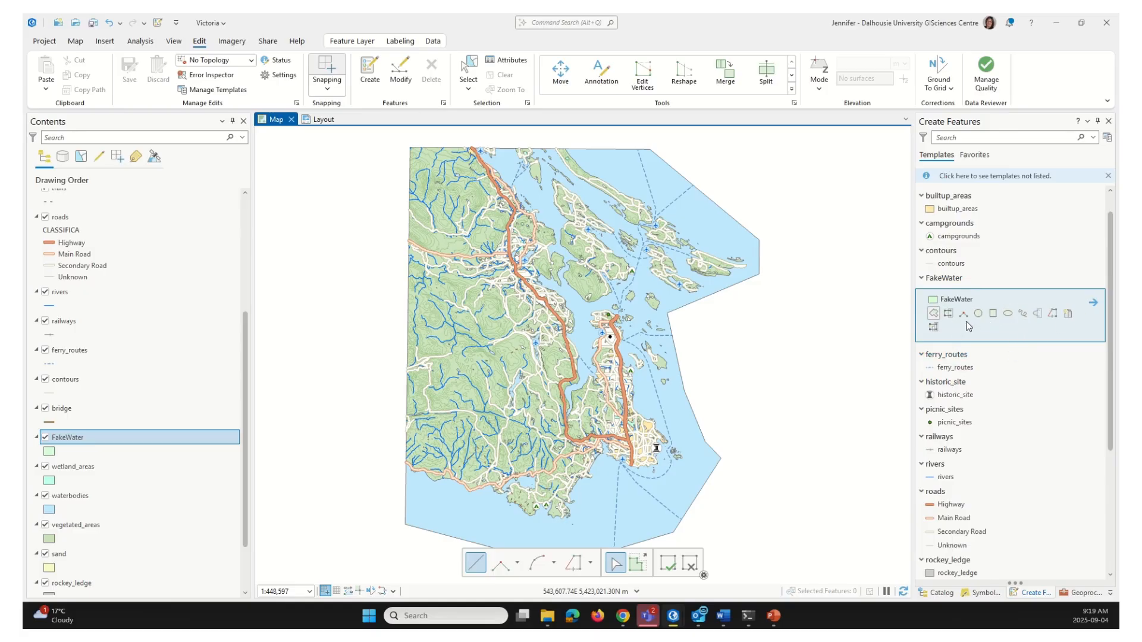
{"action": "left_click", "coordinate": [934, 315]}
Place corners down the island's eastern coast and finish a five-sided FakeWater polygon to the east
{"action": "left_click", "coordinate": [665, 310]}
{"action": "left_click", "coordinate": [673, 349]}
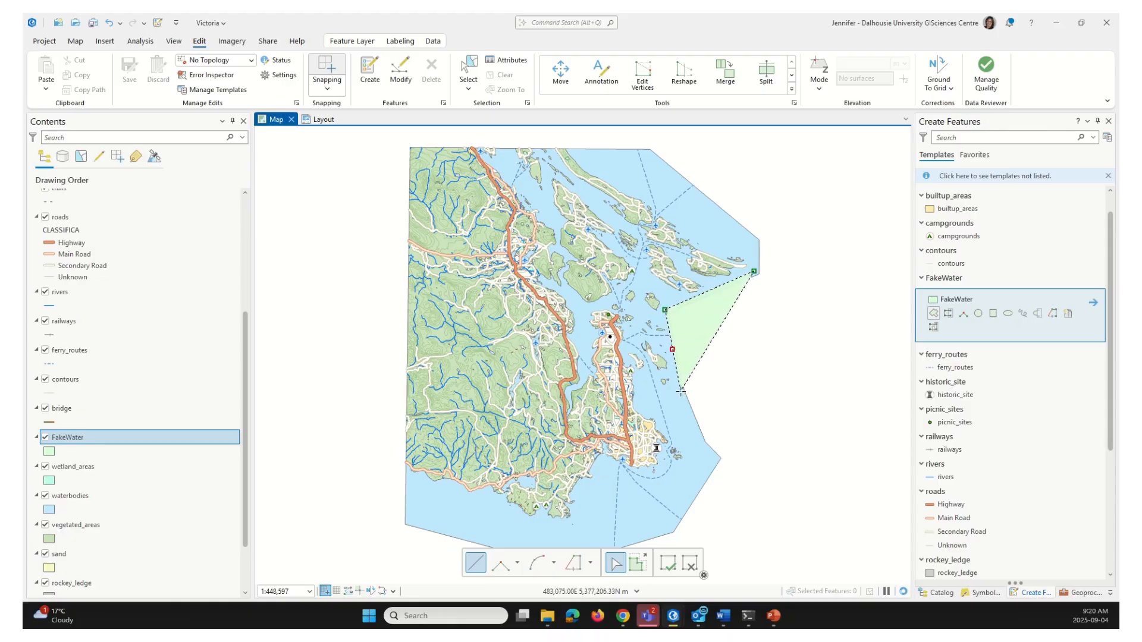
{"action": "left_click", "coordinate": [699, 440]}
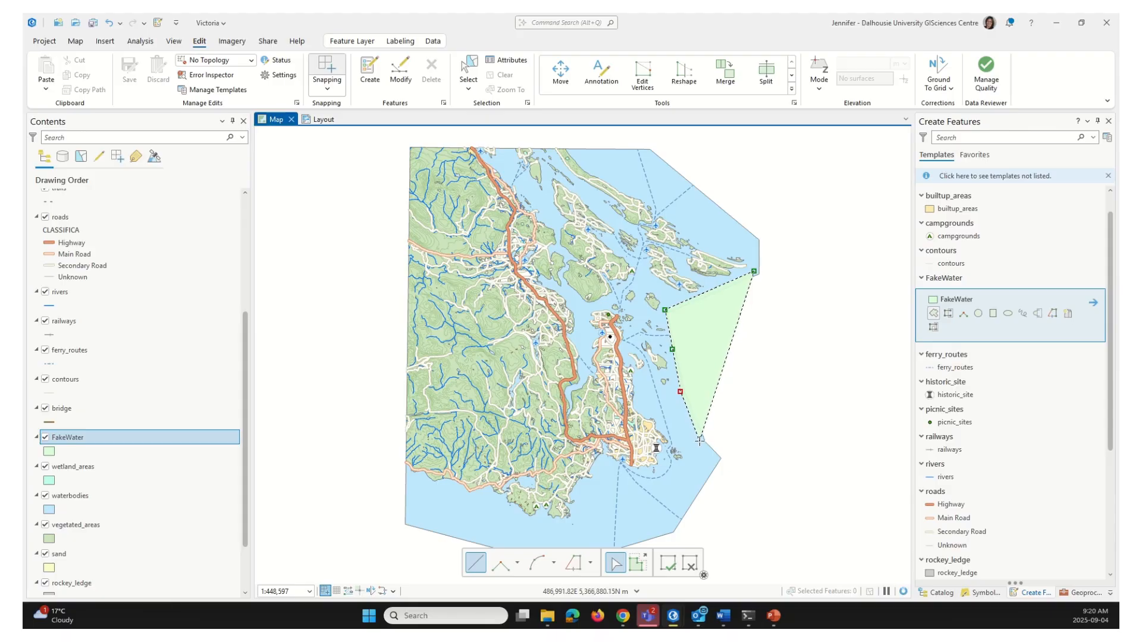
{"action": "left_click", "coordinate": [721, 463]}
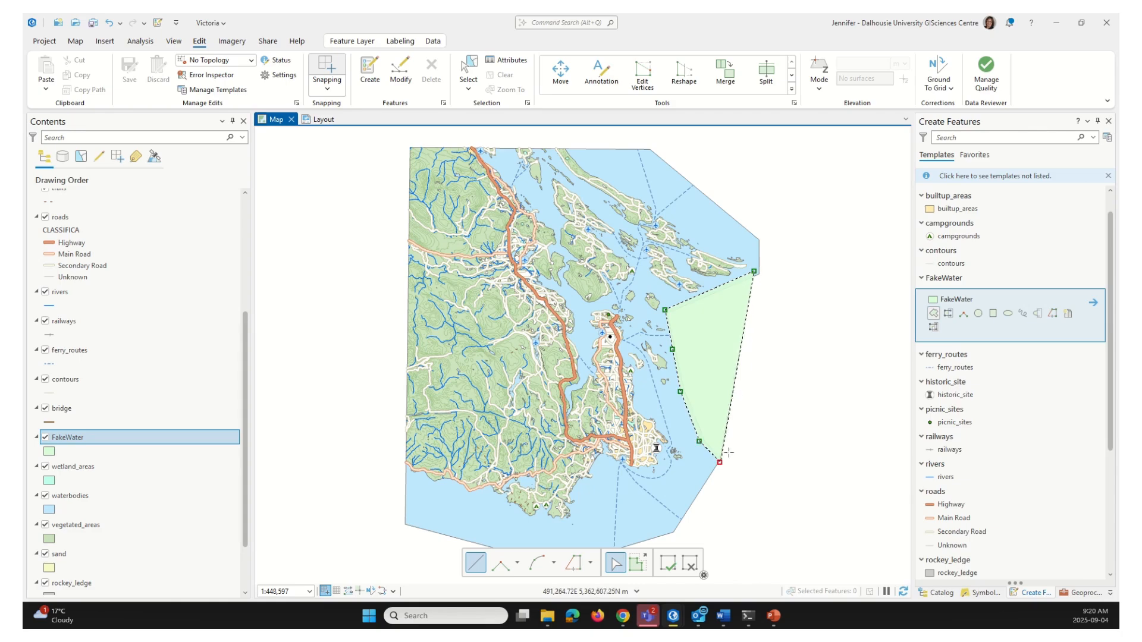
{"action": "double_click", "coordinate": [816, 342]}
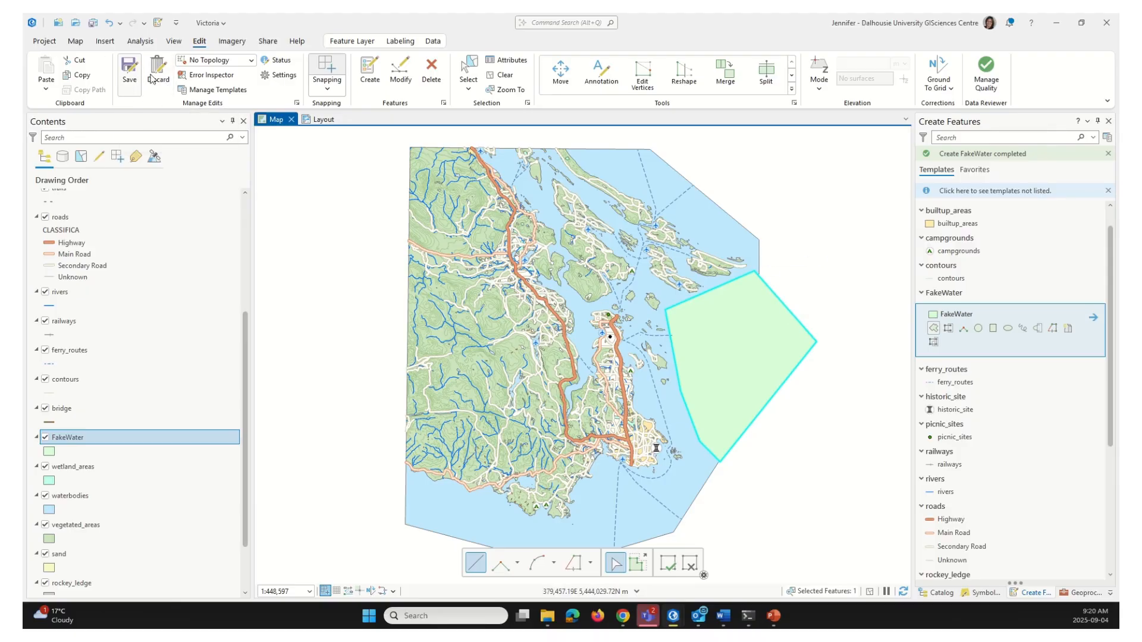
Save the edits with the new FakeWater polygon, confirming Yes, and clear the selection
{"action": "left_click", "coordinate": [201, 47]}
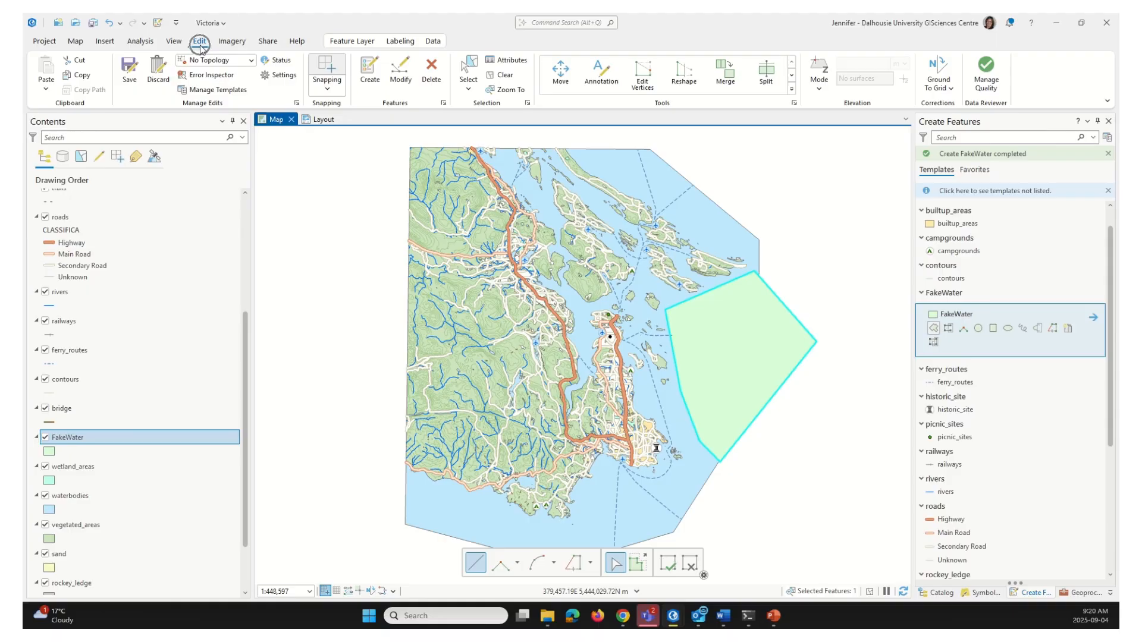
{"action": "left_click", "coordinate": [129, 67]}
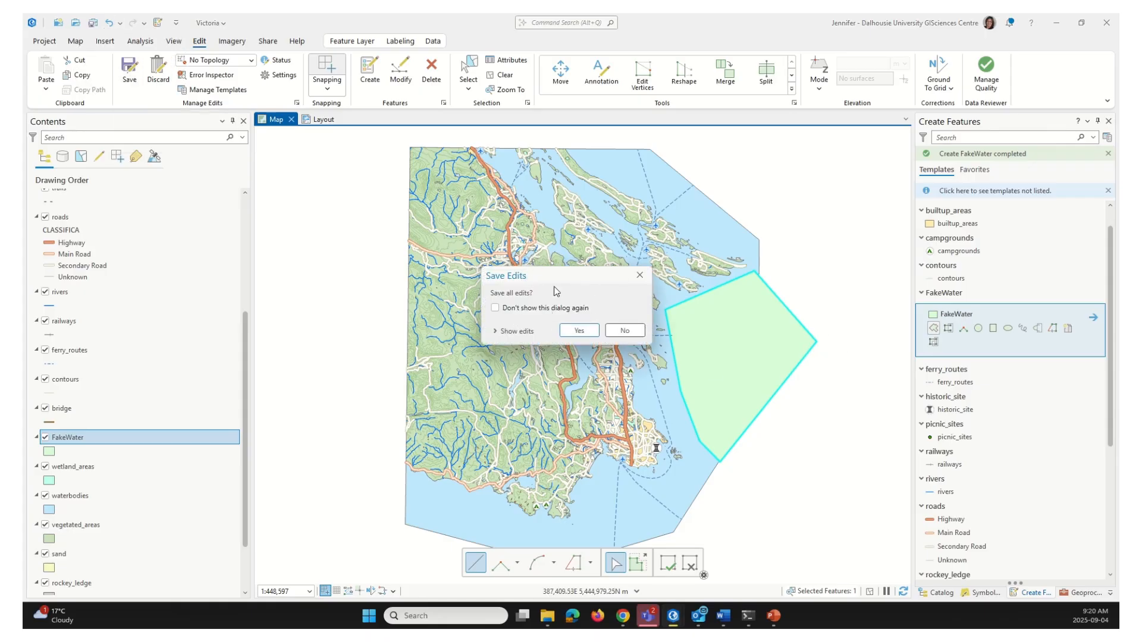
{"action": "left_click", "coordinate": [579, 332]}
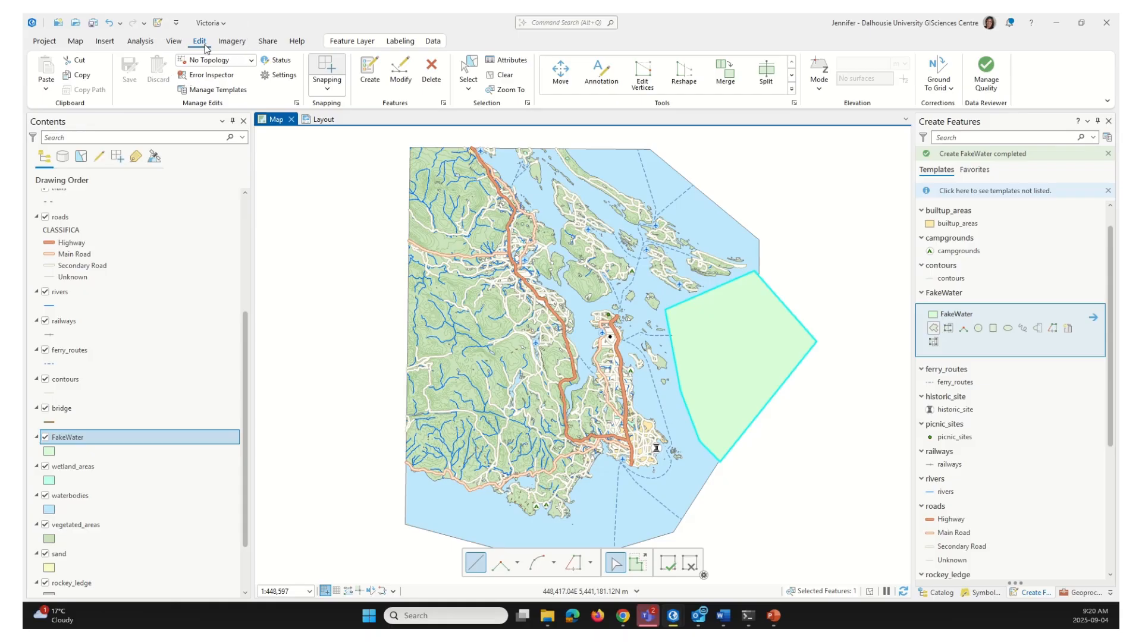
{"action": "left_click", "coordinate": [503, 79]}
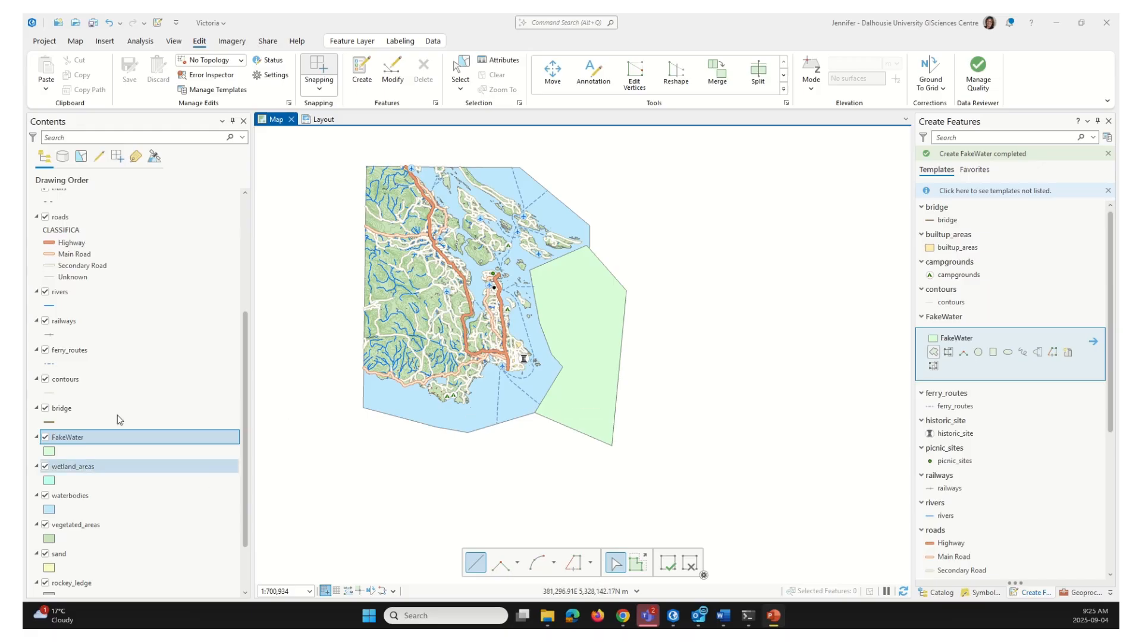
Dismiss the colour palette and bring up the FakeWater layer's context menu in Contents
{"action": "right_click", "coordinate": [137, 439]}
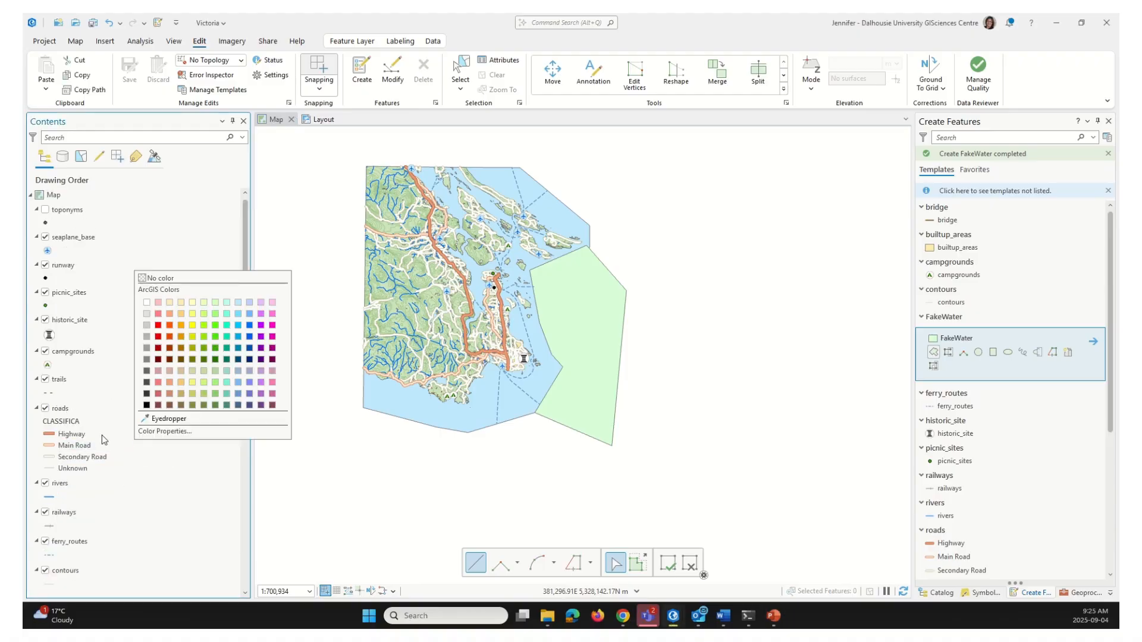
{"action": "left_click", "coordinate": [155, 527]}
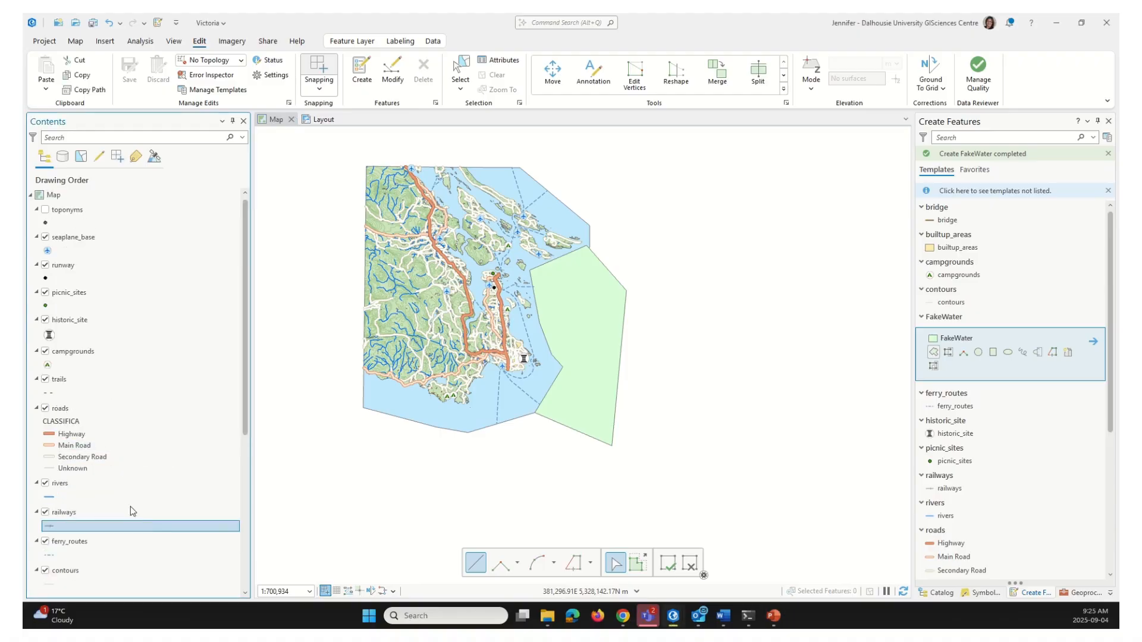
{"action": "scroll", "coordinate": [160, 494], "scroll_direction": "down", "scroll_amount": 3}
{"action": "right_click", "coordinate": [115, 494]}
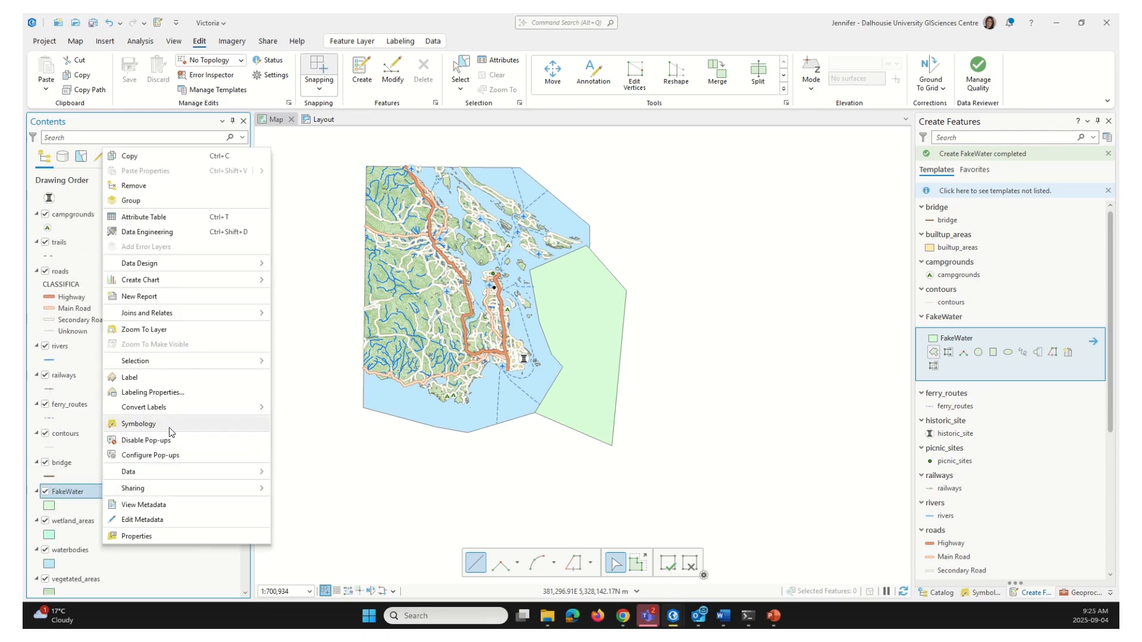
In FakeWater's symbology, set the polygon outline colour to No color
{"action": "left_click", "coordinate": [169, 426]}
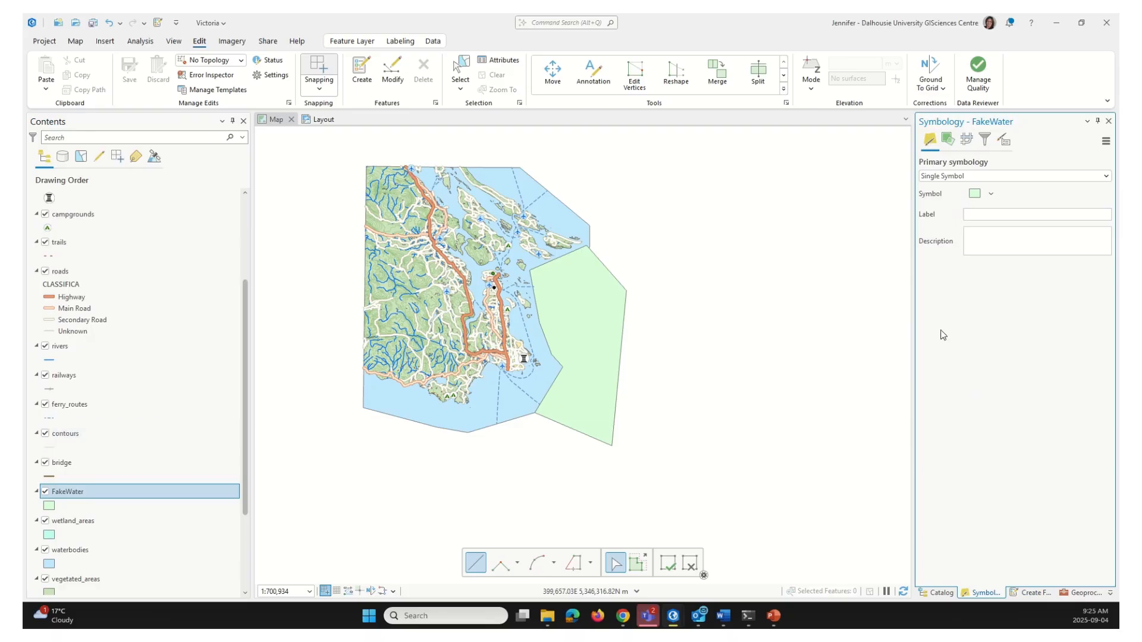
{"action": "left_click", "coordinate": [976, 196]}
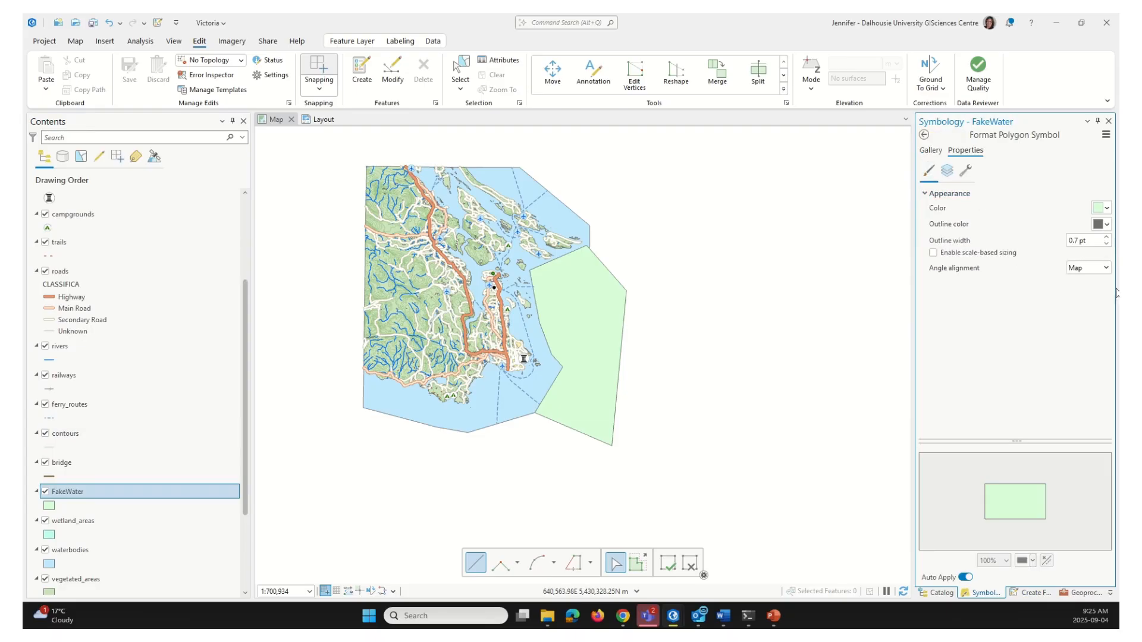
{"action": "left_click", "coordinate": [1108, 227]}
{"action": "left_click", "coordinate": [1019, 238]}
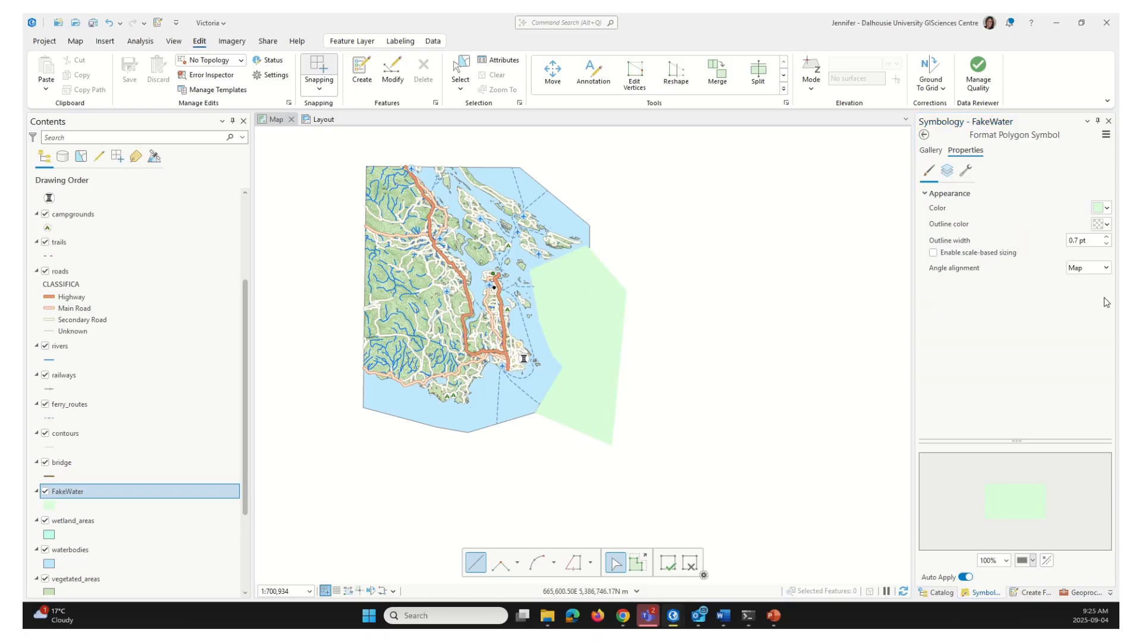
Eyedrop the existing water's blue as the FakeWater fill, then switch to the Layout view
{"action": "left_click", "coordinate": [1098, 211]}
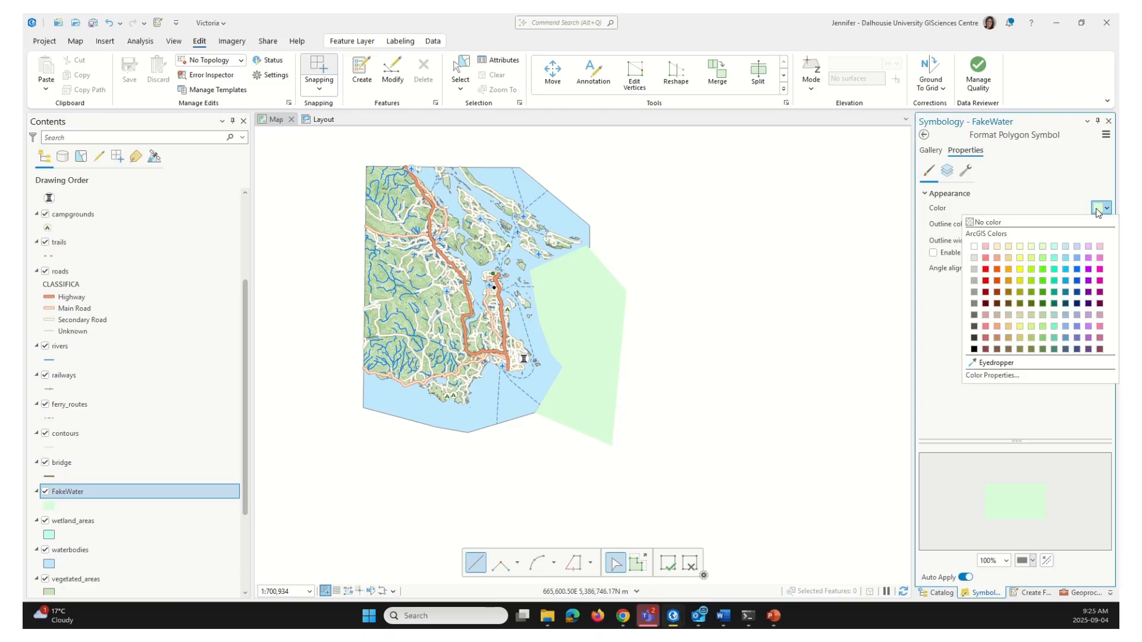
{"action": "left_click", "coordinate": [1009, 364]}
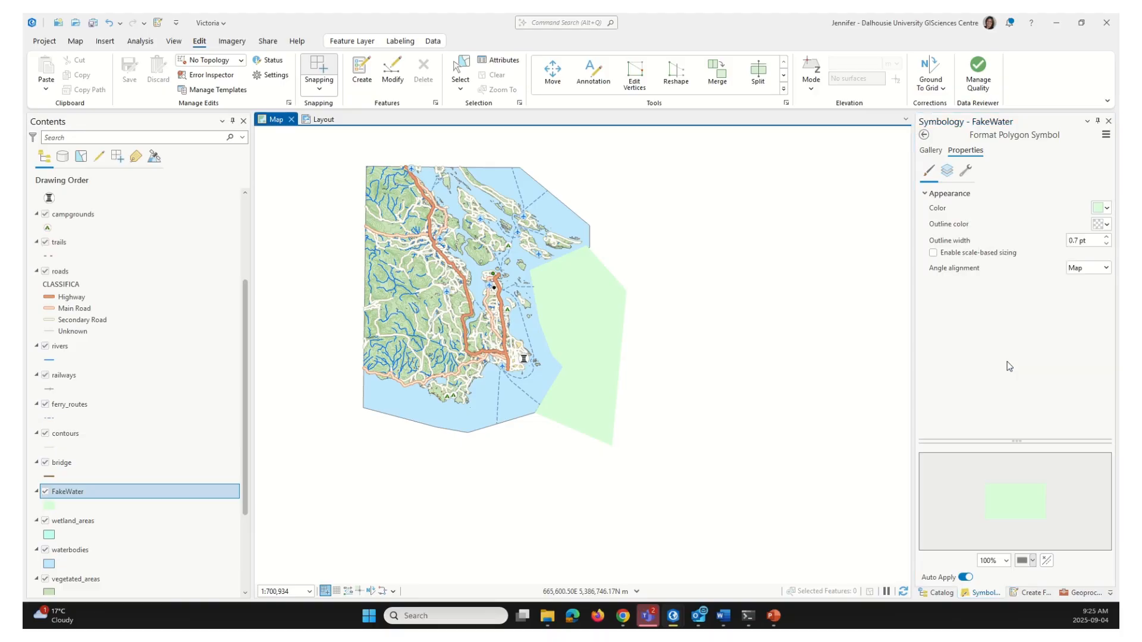
{"action": "left_click", "coordinate": [538, 376]}
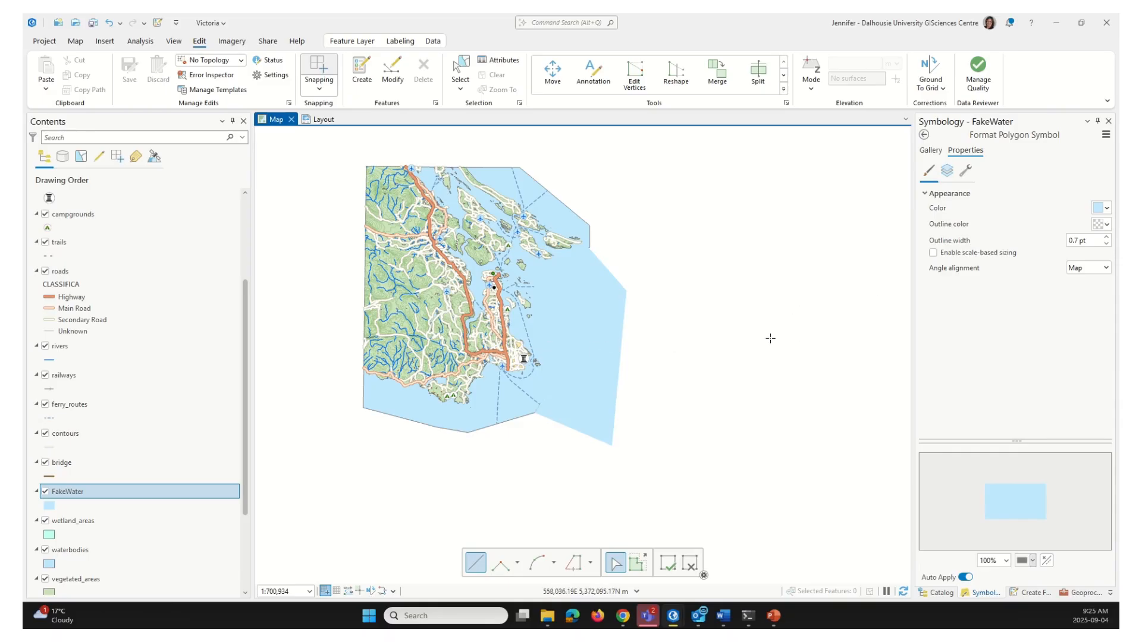
{"action": "left_click", "coordinate": [325, 122]}
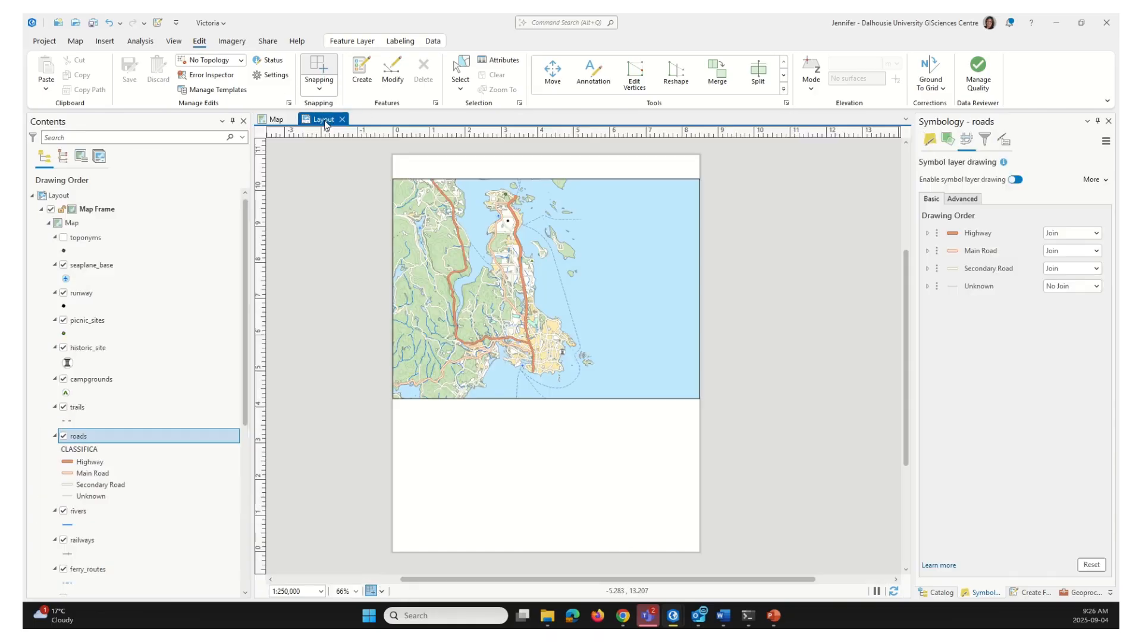
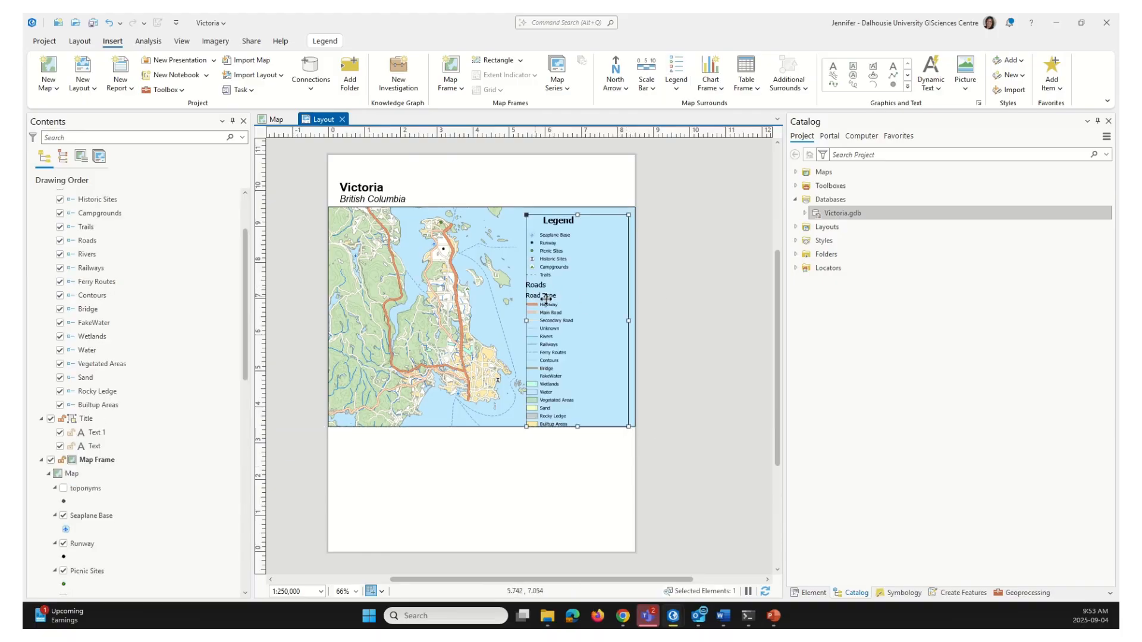
Move the legend onto the map frame's right edge and narrow its width
{"action": "left_click_drag", "start_coordinate": [547, 303], "coordinate": [560, 299]}
{"action": "left_click_drag", "start_coordinate": [642, 317], "coordinate": [624, 316]}
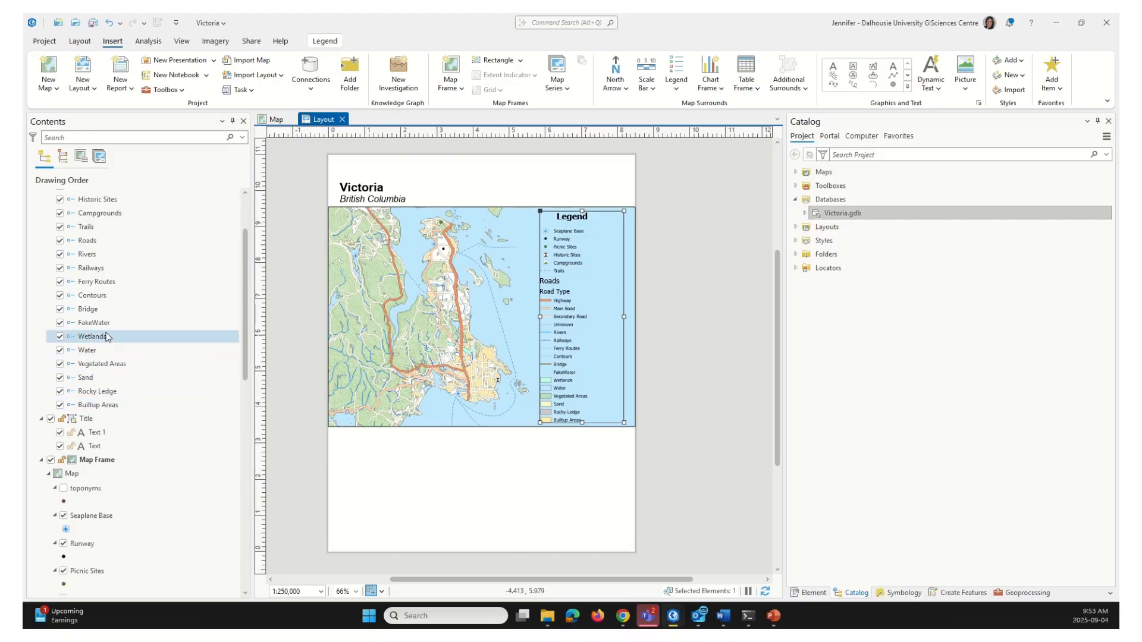
{"action": "scroll", "coordinate": [131, 258], "scroll_direction": "up", "scroll_amount": 3}
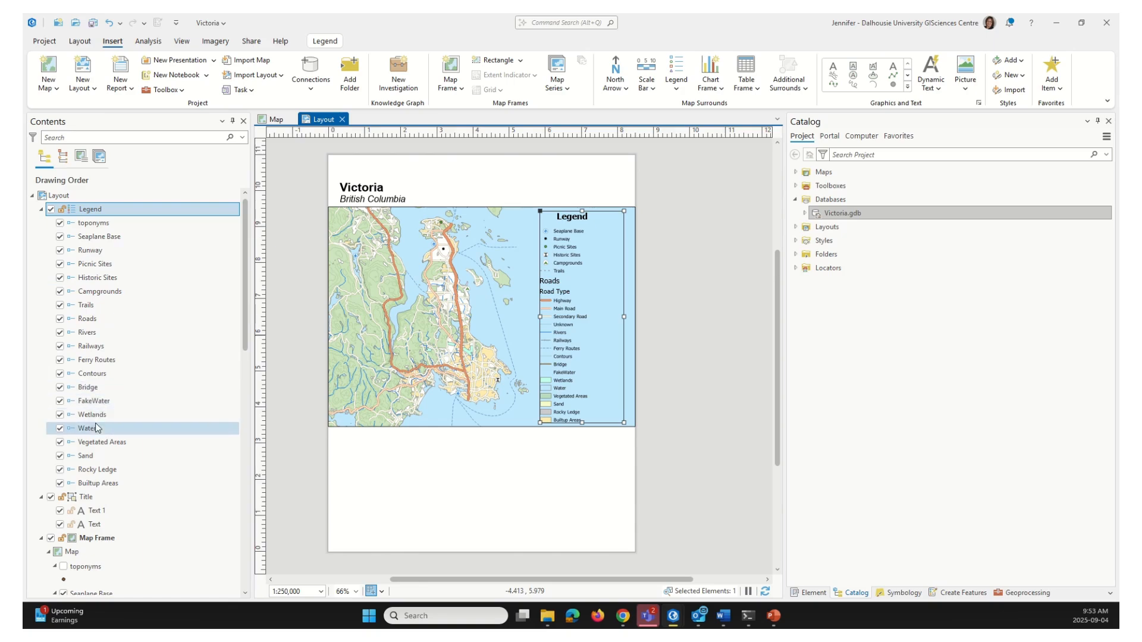
Remove FakeWater, Water and Rivers from the legend
{"action": "left_click", "coordinate": [60, 402]}
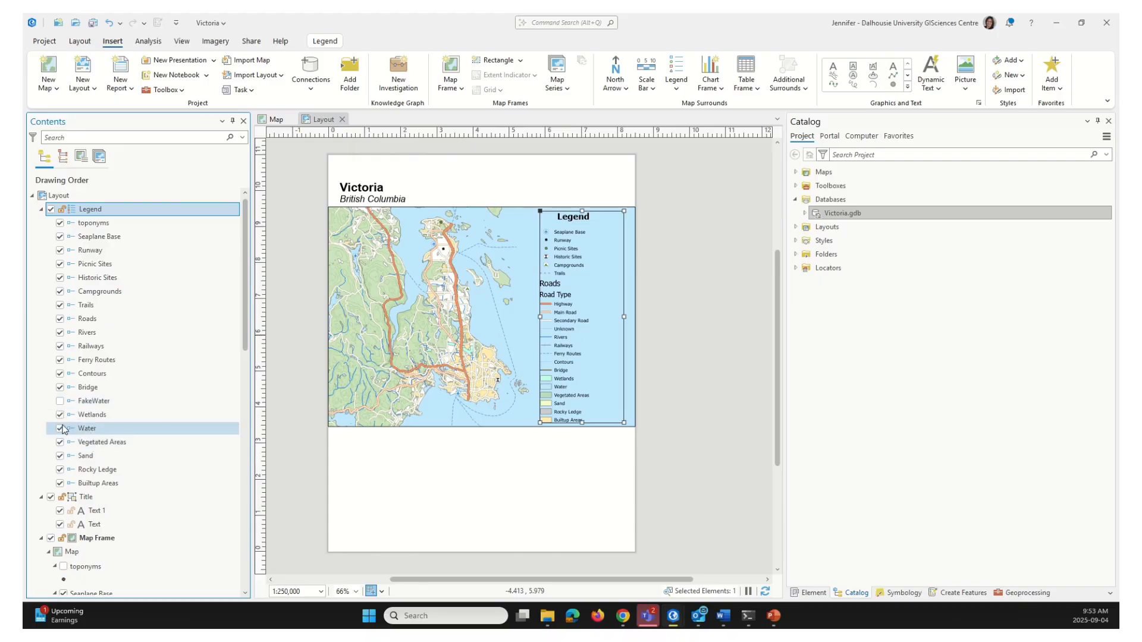
{"action": "left_click", "coordinate": [60, 429]}
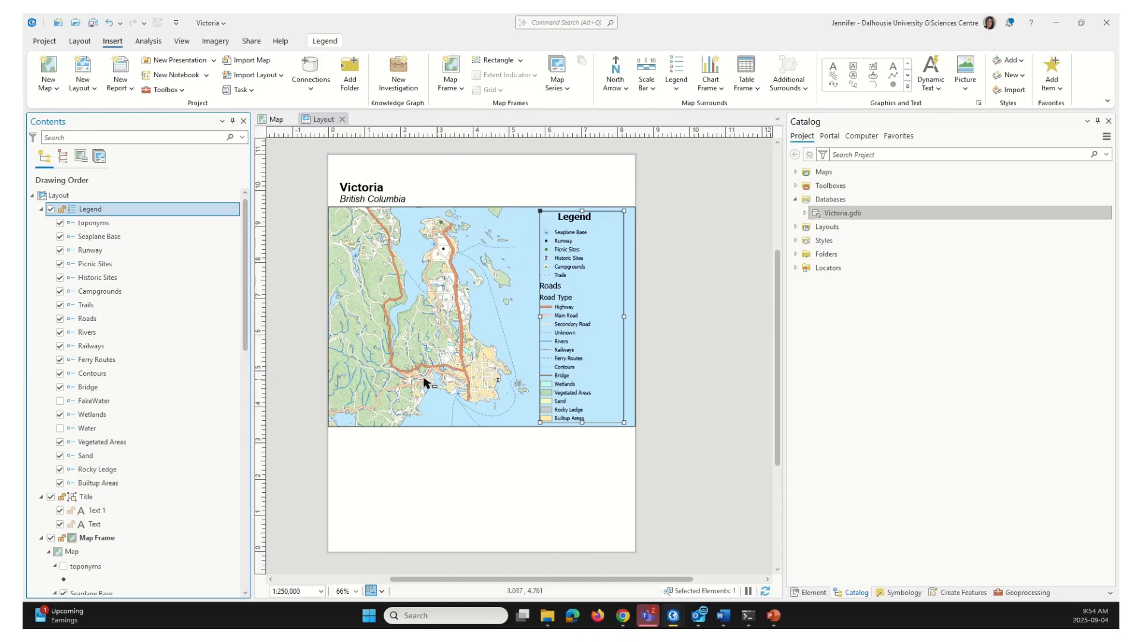
{"action": "left_click", "coordinate": [60, 333]}
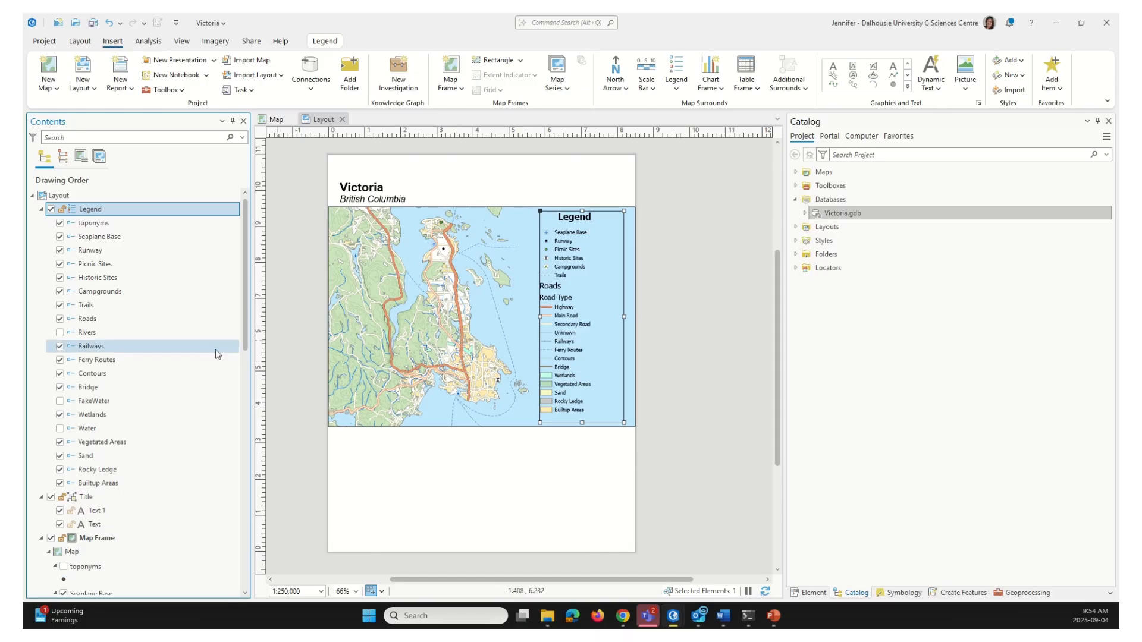
Reorder the legend so Trails is listed directly after Roads
{"action": "left_click", "coordinate": [95, 307]}
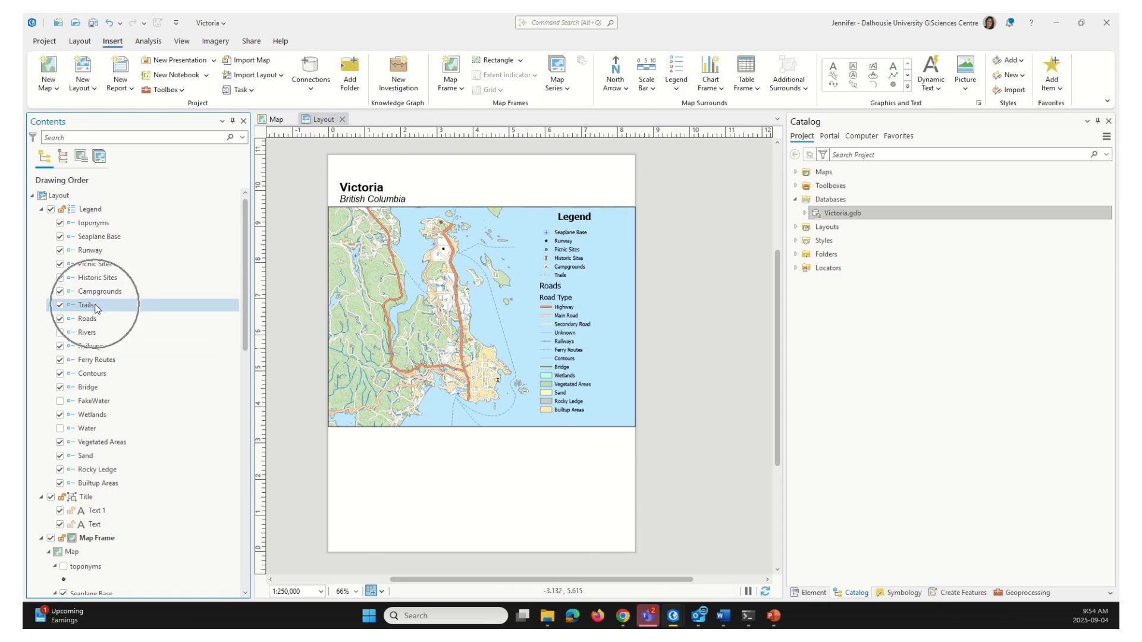
{"action": "left_click_drag", "start_coordinate": [95, 308], "coordinate": [95, 333]}
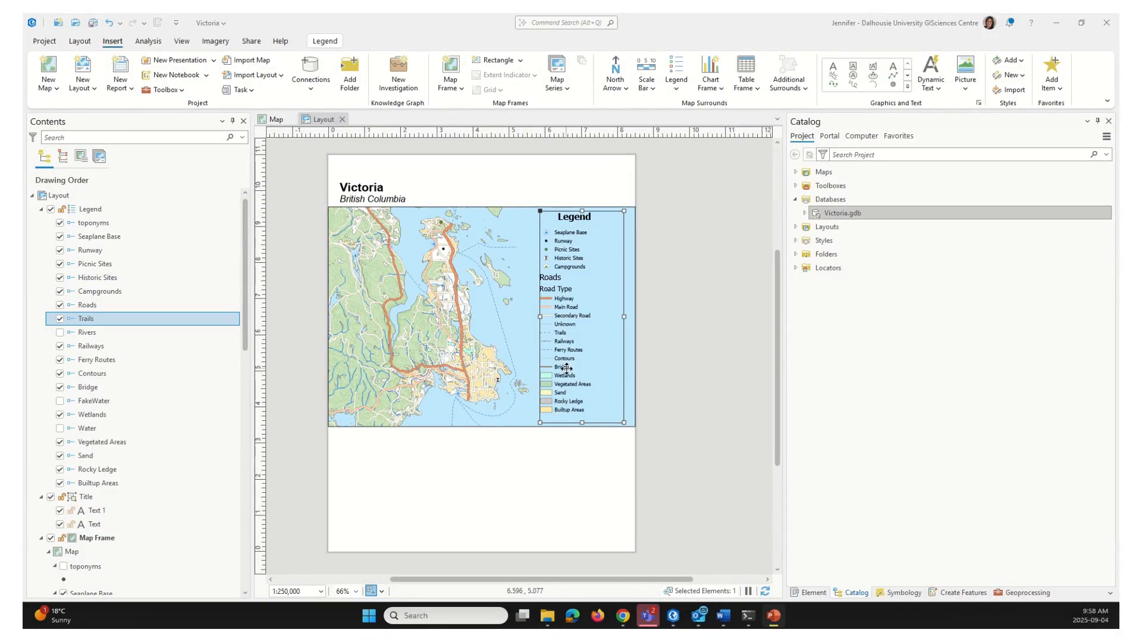
{"action": "left_click", "coordinate": [601, 292]}
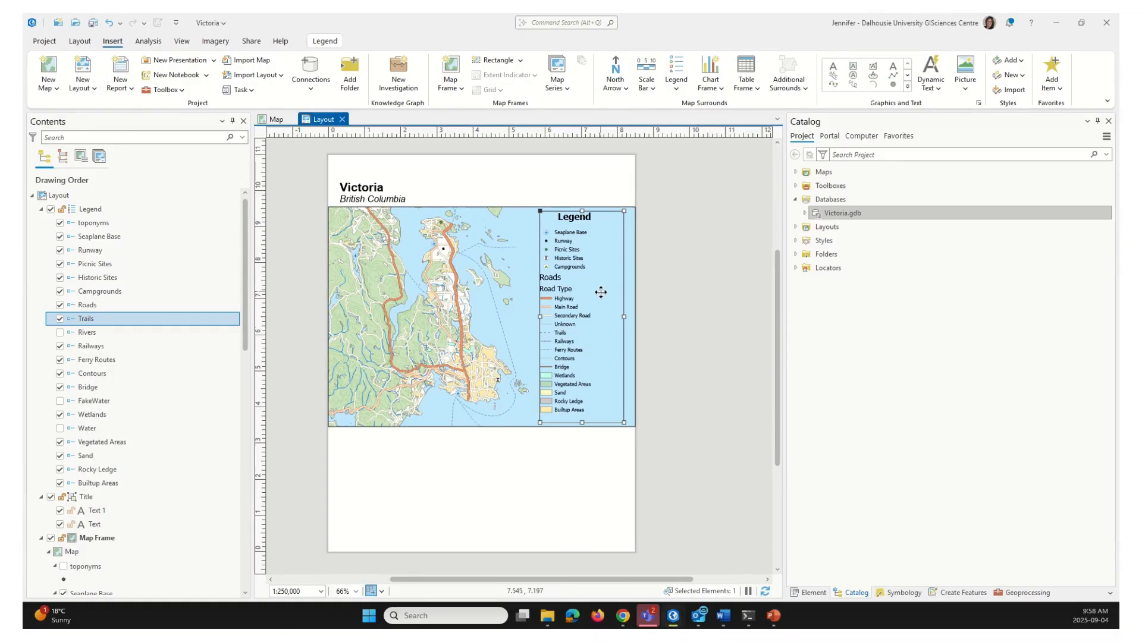
Open the legend's Properties and select the Legend row to show its Element pane
{"action": "right_click", "coordinate": [601, 293]}
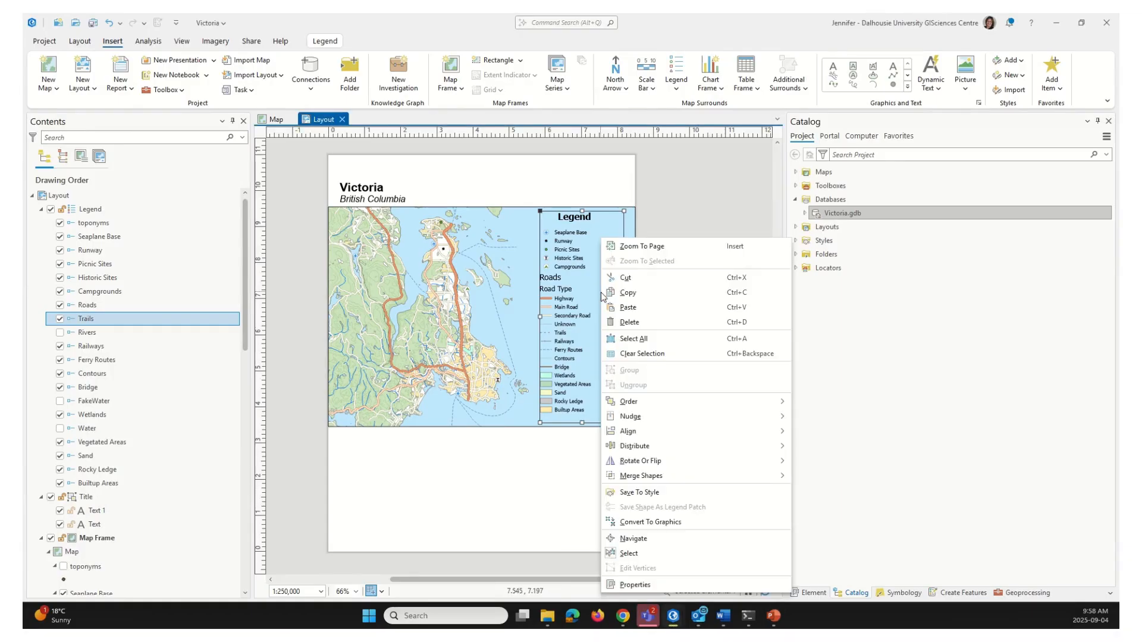
{"action": "left_click", "coordinate": [699, 585]}
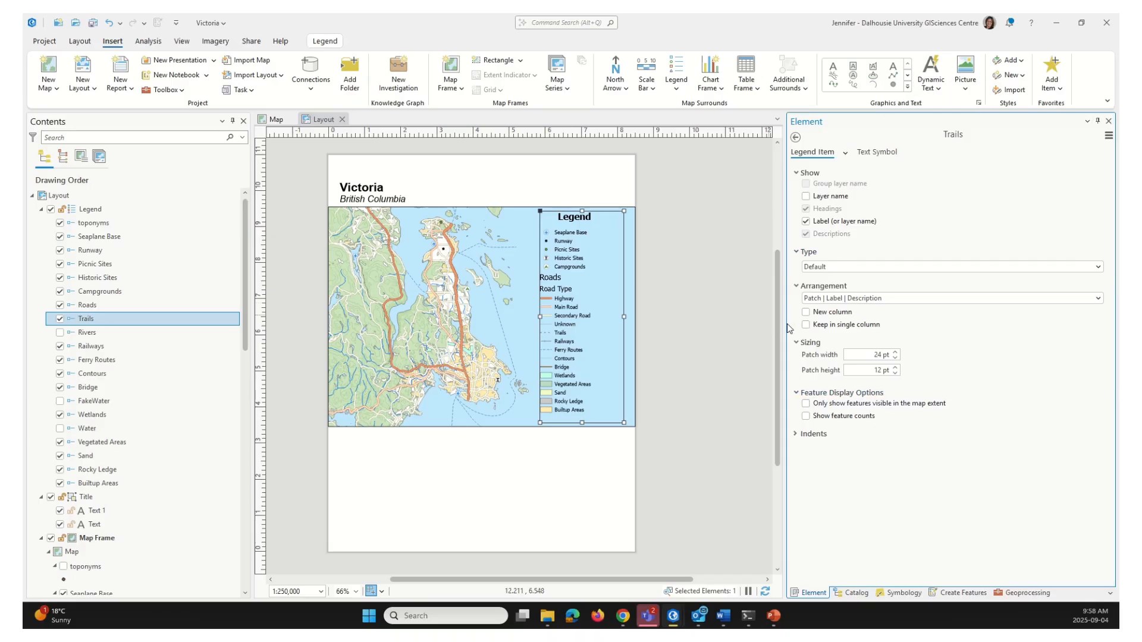
{"action": "left_click", "coordinate": [134, 213]}
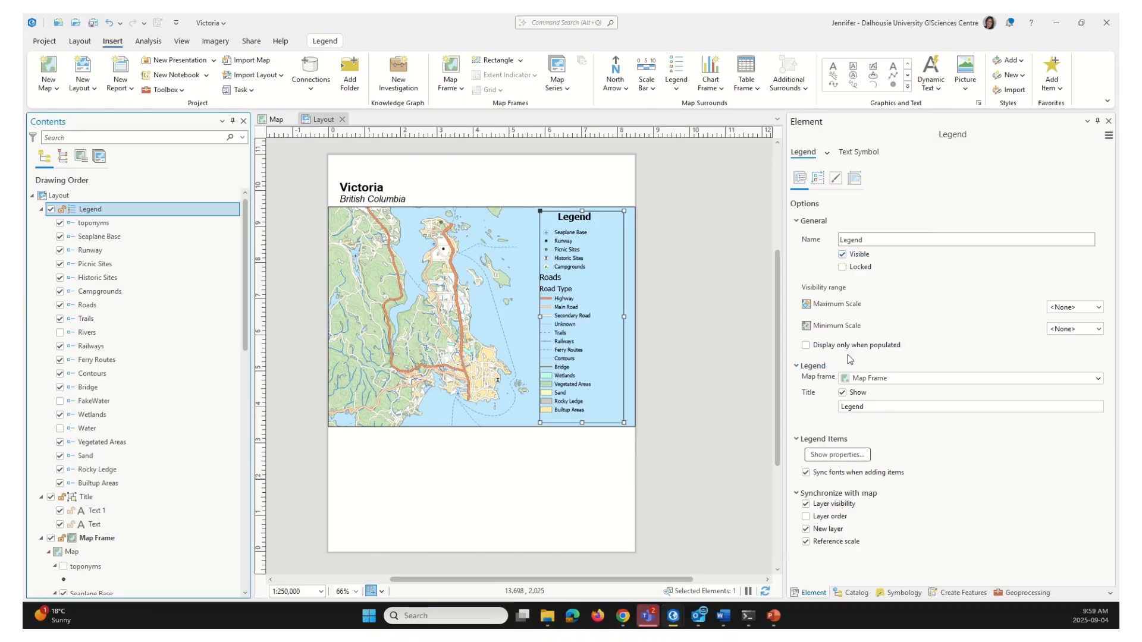
Hide the legend title and open the Legend Items settings shared by all entries
{"action": "left_click", "coordinate": [843, 394]}
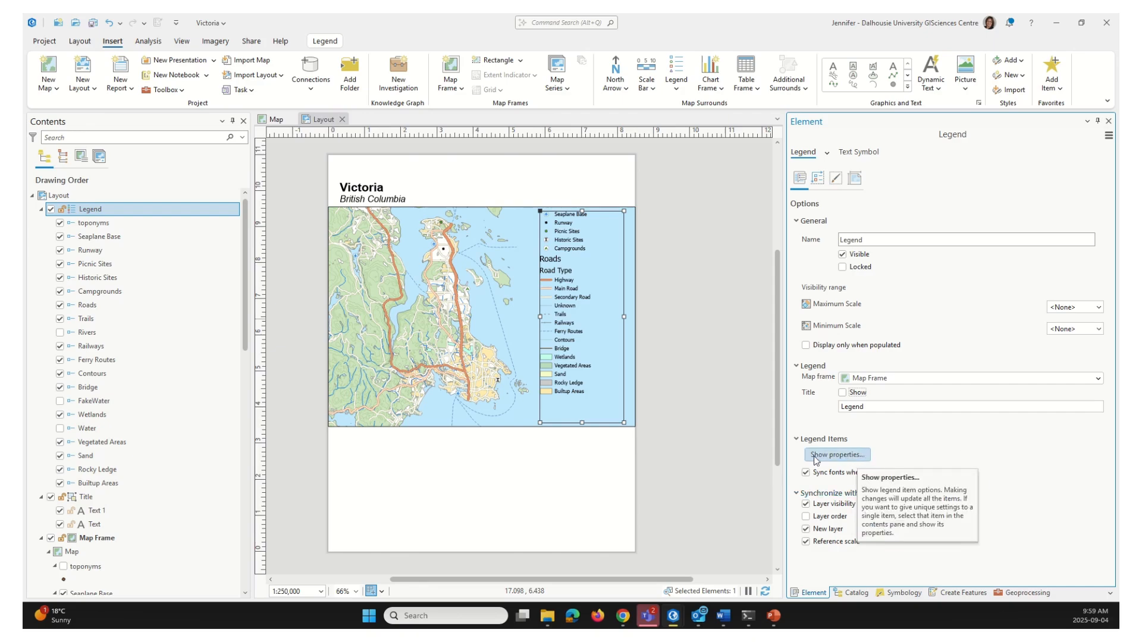
{"action": "key", "text": "space"}
{"action": "key", "text": "space"}
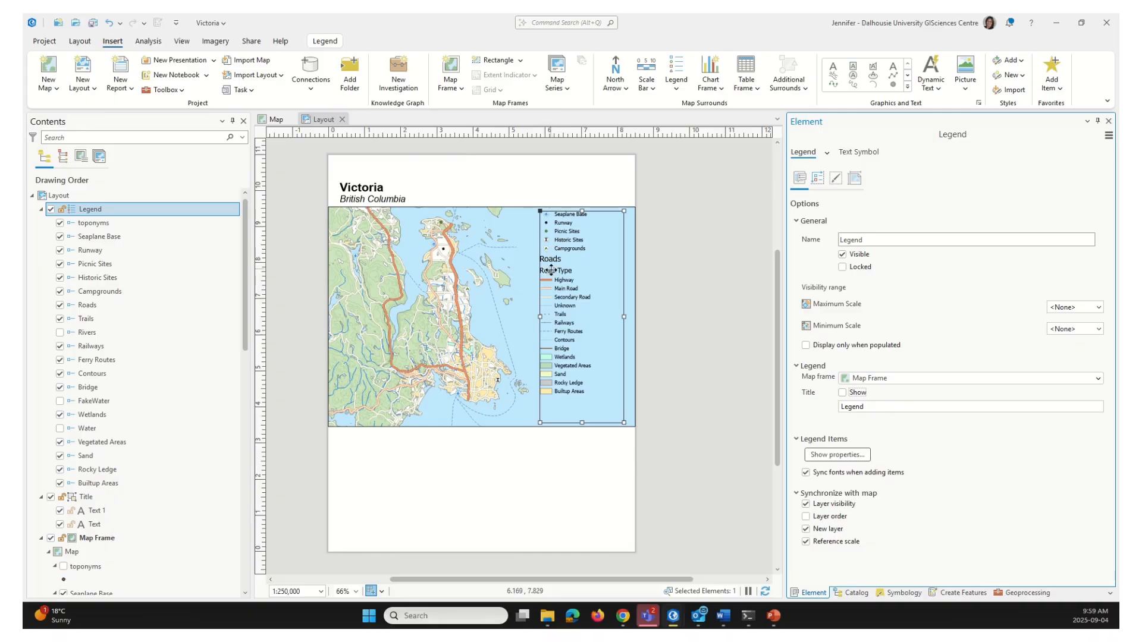
{"action": "left_click", "coordinate": [840, 456]}
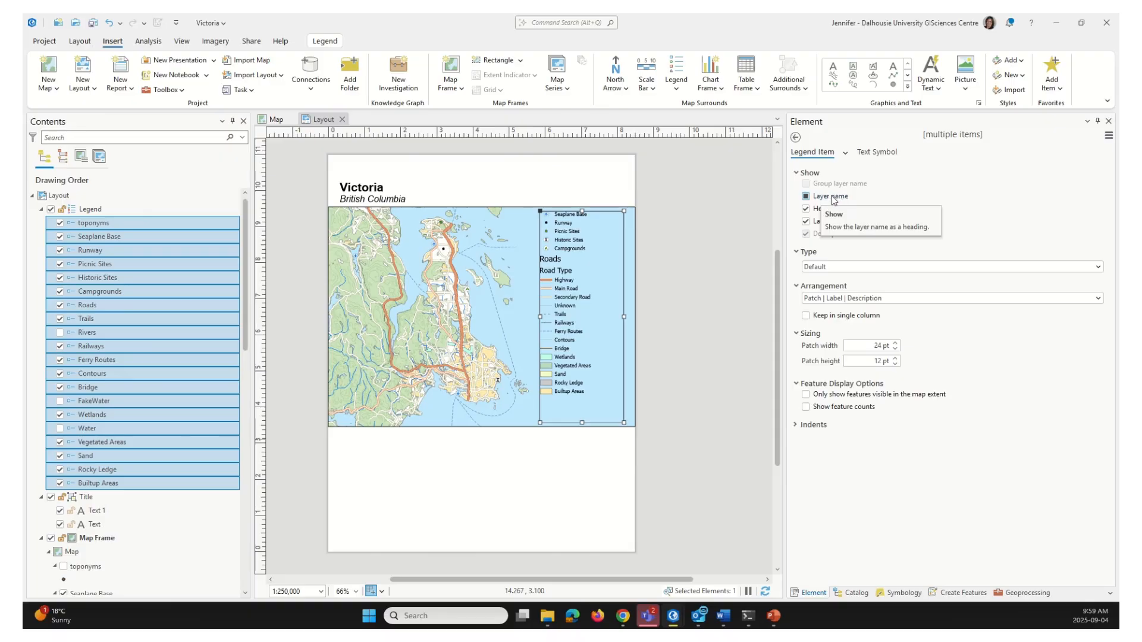
Turn off Layer name for all legend items and show only features visible in the map extent
{"action": "left_click", "coordinate": [807, 197]}
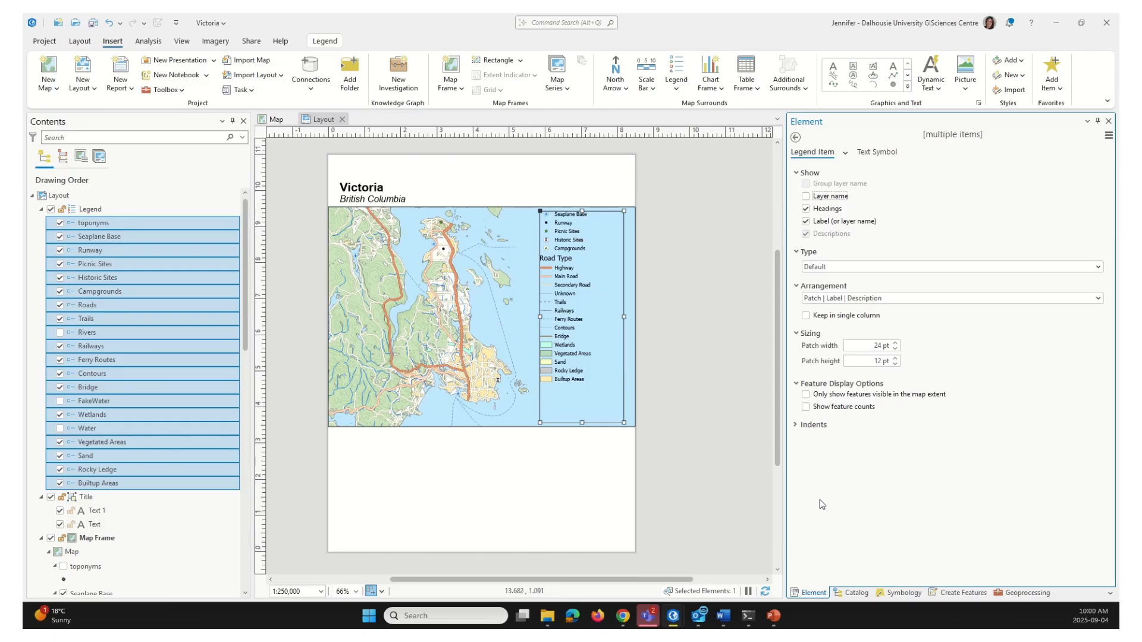
{"action": "left_click", "coordinate": [806, 395]}
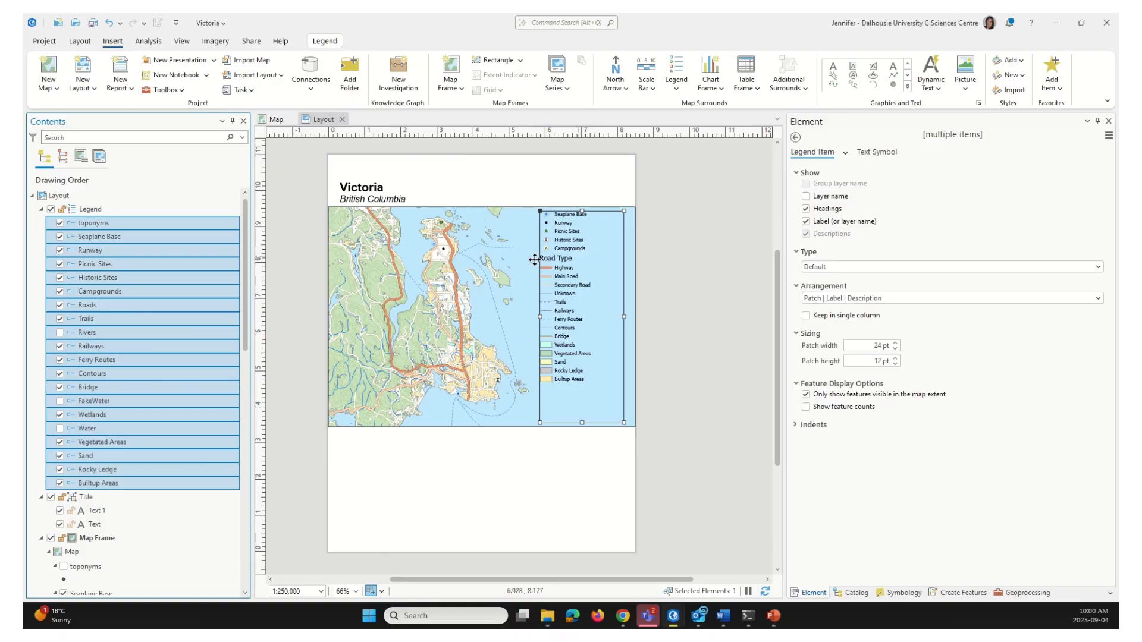
{"action": "left_click", "coordinate": [154, 305]}
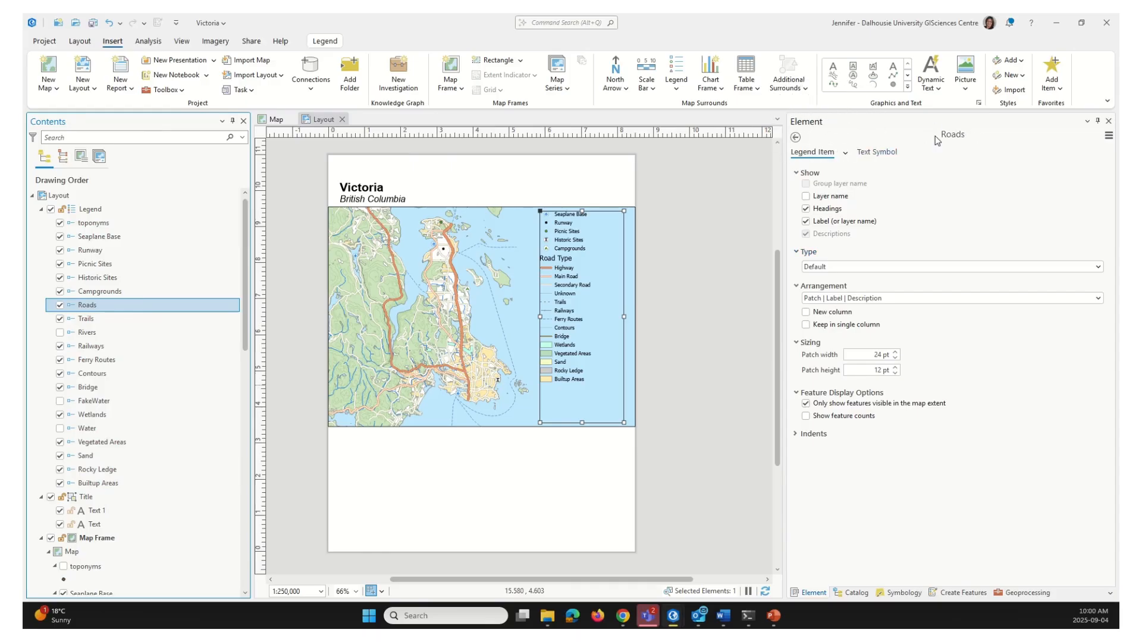
Set a 15 pt classes indent for Roads and Trails and shorten the legend frame
{"action": "left_click", "coordinate": [798, 438]}
{"action": "left_click", "coordinate": [878, 483]}
{"action": "double_click", "coordinate": [875, 485]}
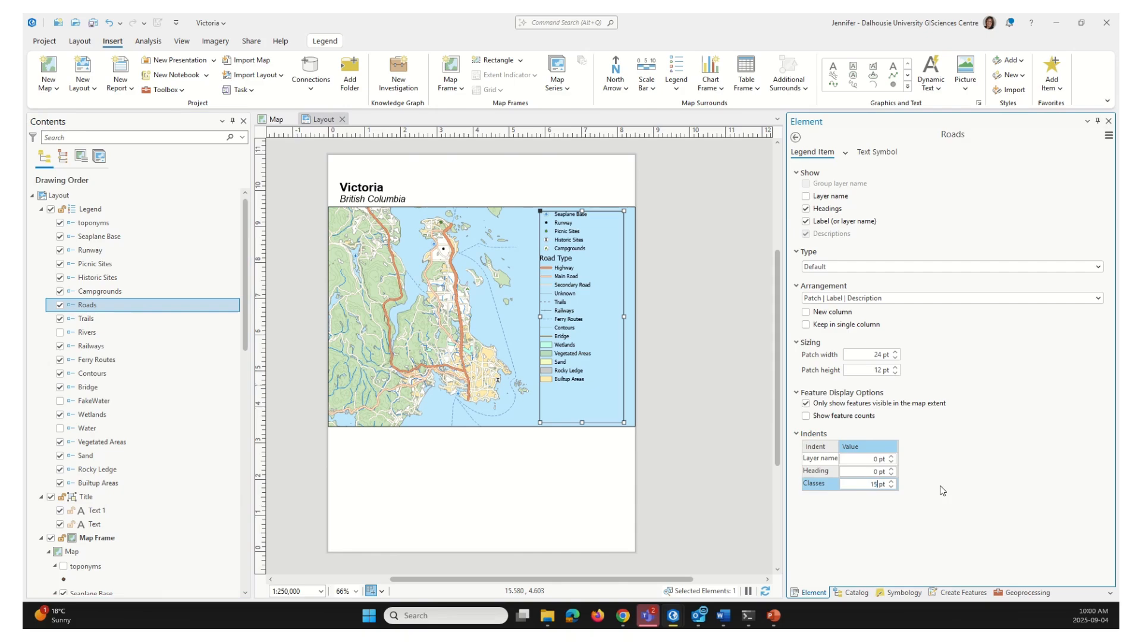
{"action": "key", "text": "Return"}
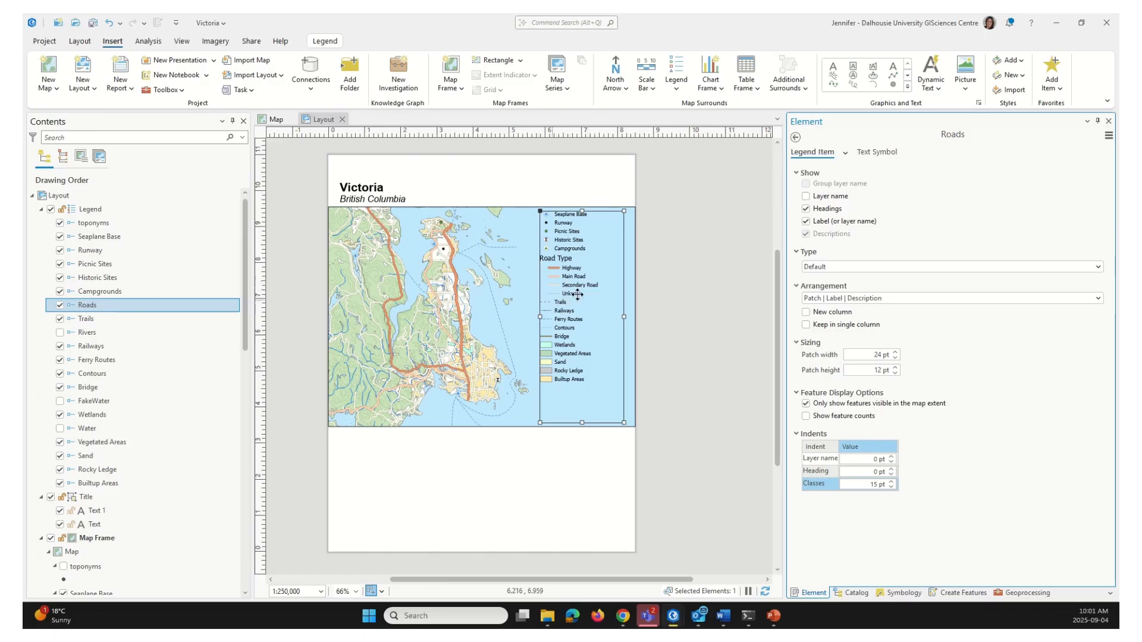
{"action": "left_click", "coordinate": [116, 319]}
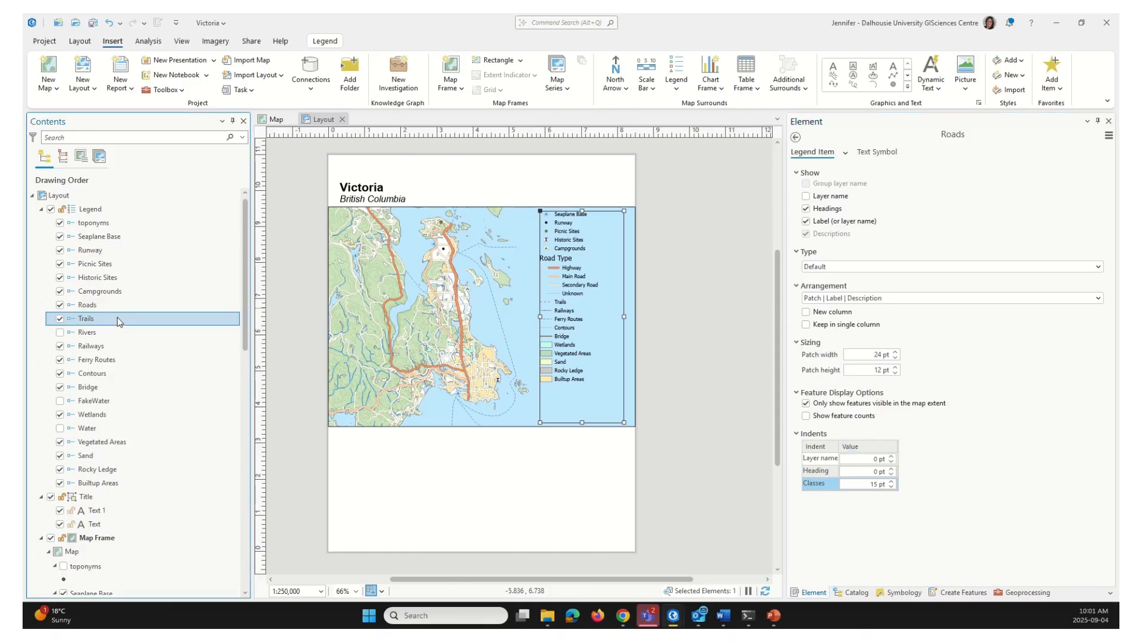
{"action": "double_click", "coordinate": [877, 484]}
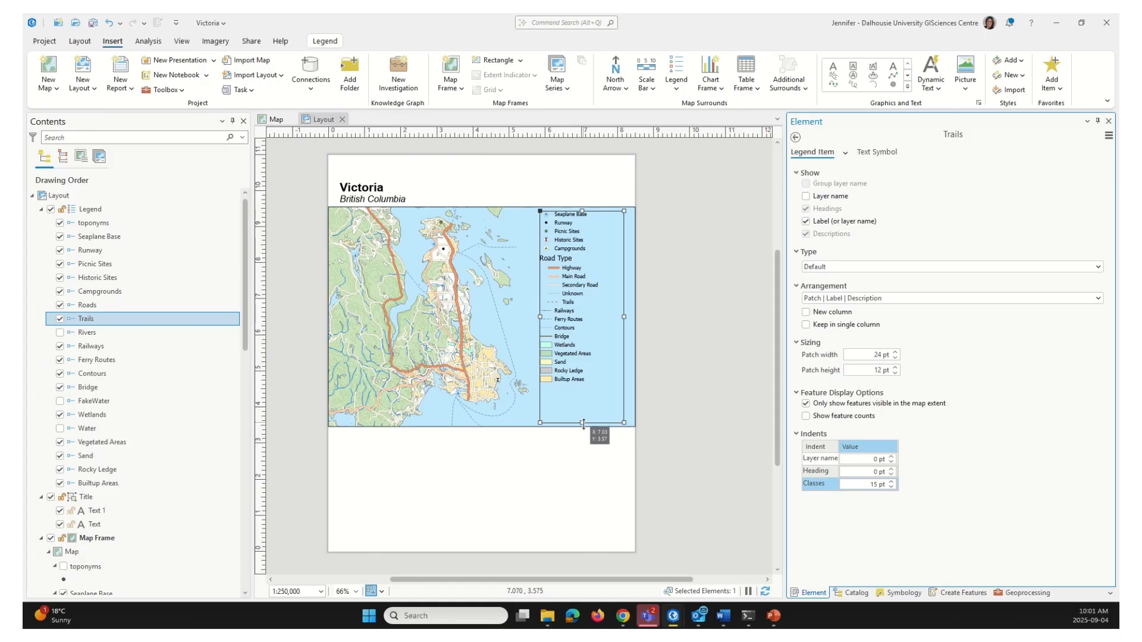
{"action": "left_click_drag", "start_coordinate": [583, 423], "coordinate": [589, 389]}
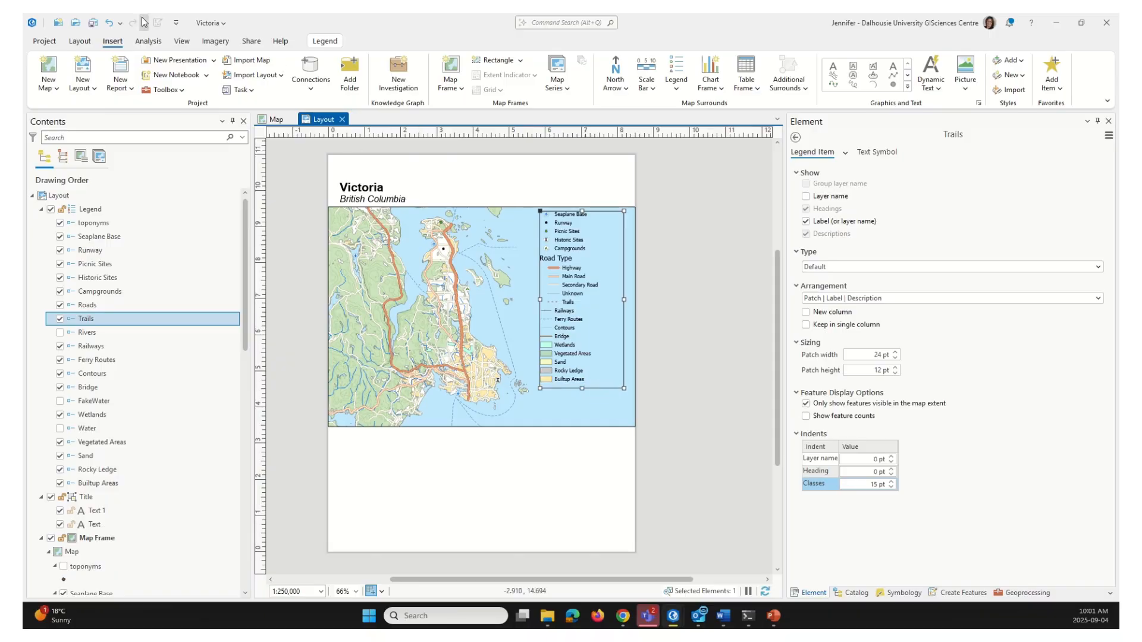